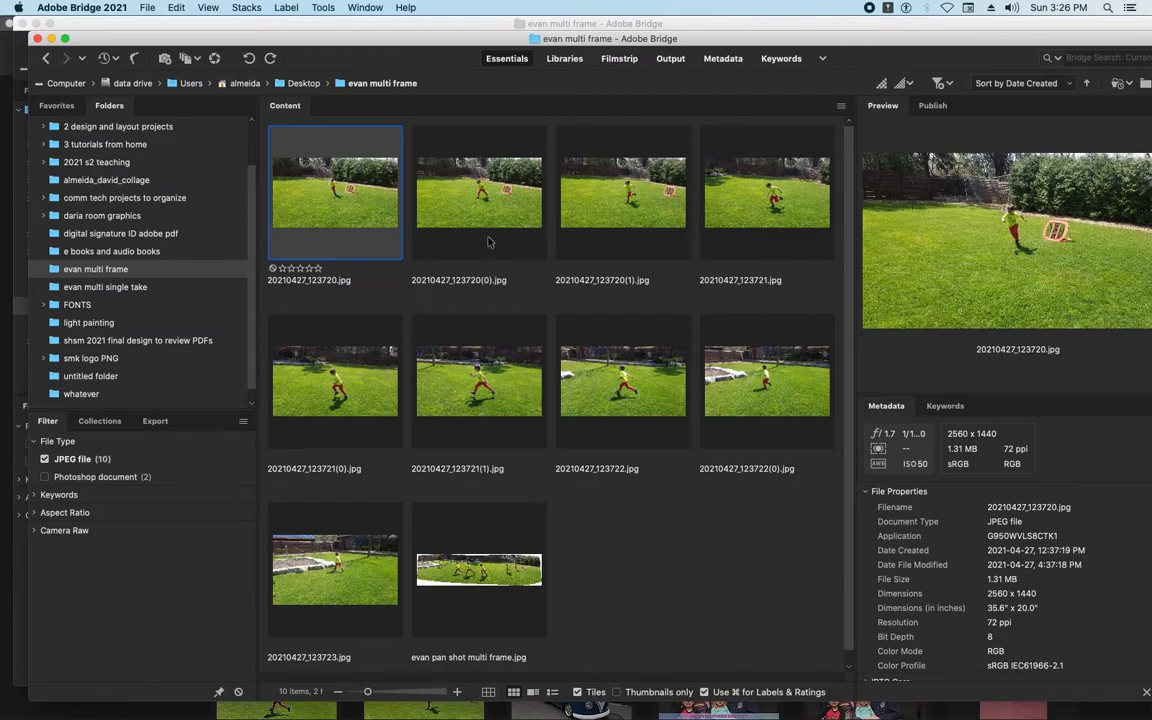
Step: Add 20210427_123720(1).jpg, 20210427_123721(0).jpg and 20210427_123722.jpg to the selection of individual photos
super+click(591, 224)
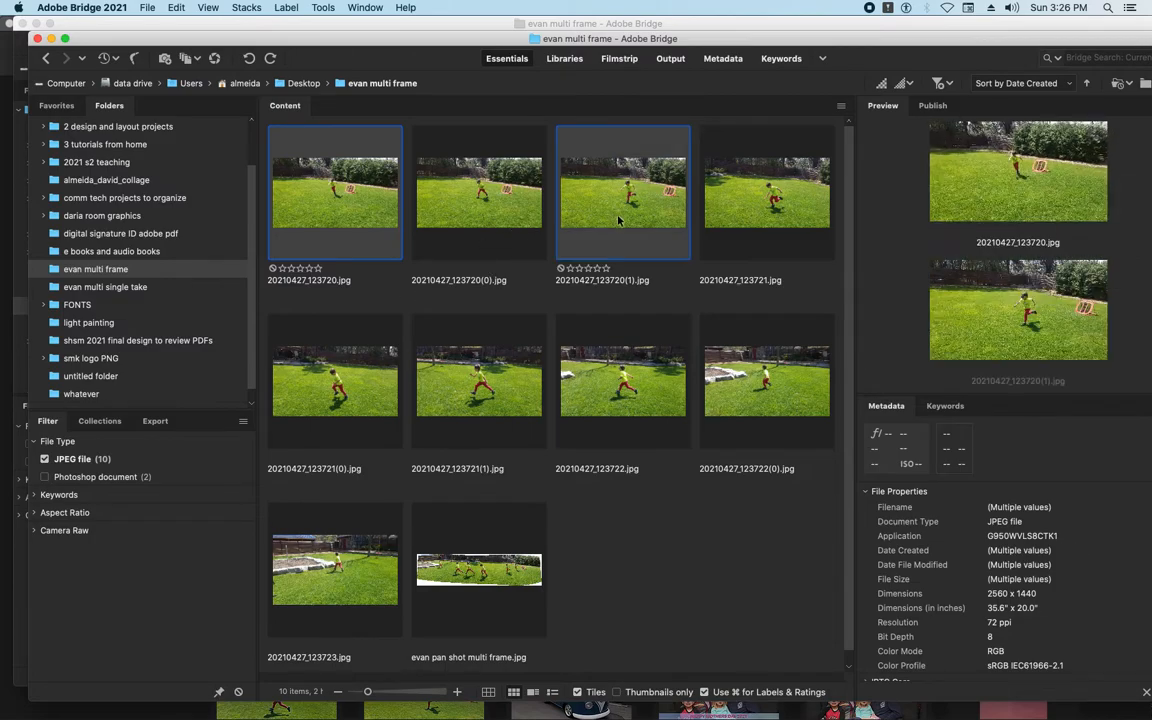
super+click(340, 385)
super+click(620, 370)
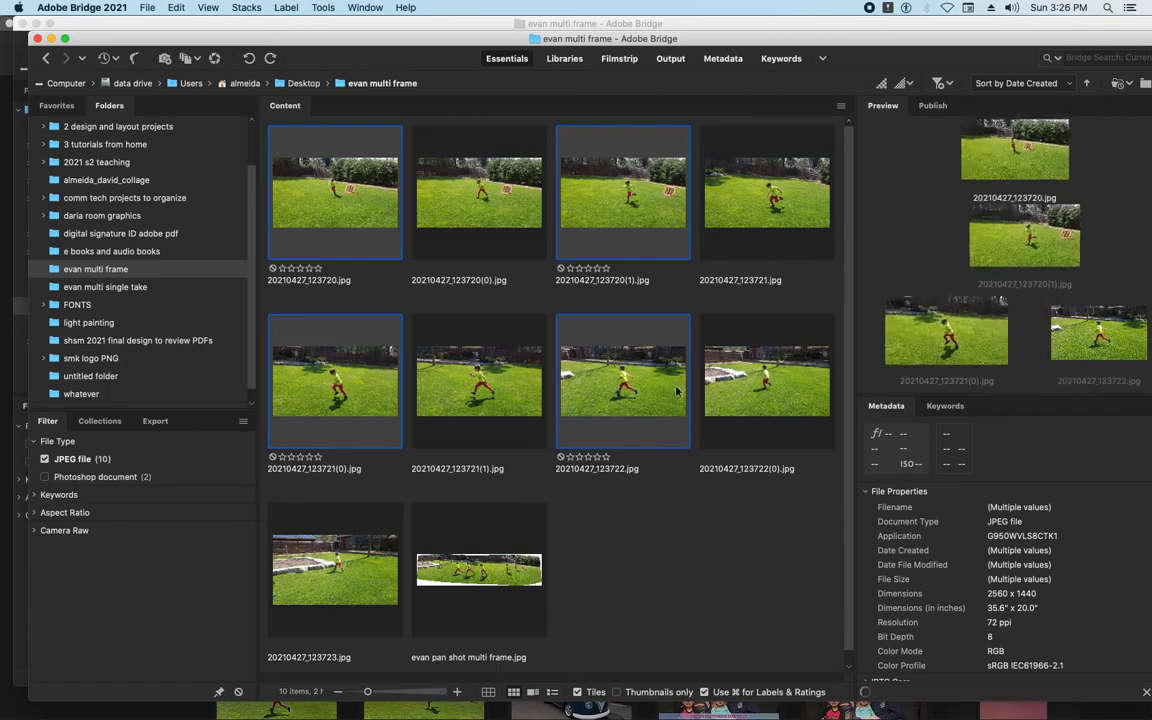
Step: Select the photo range from 20210427_123720.jpg to 20210427_123723.jpg, and clear the selection
click(360, 220)
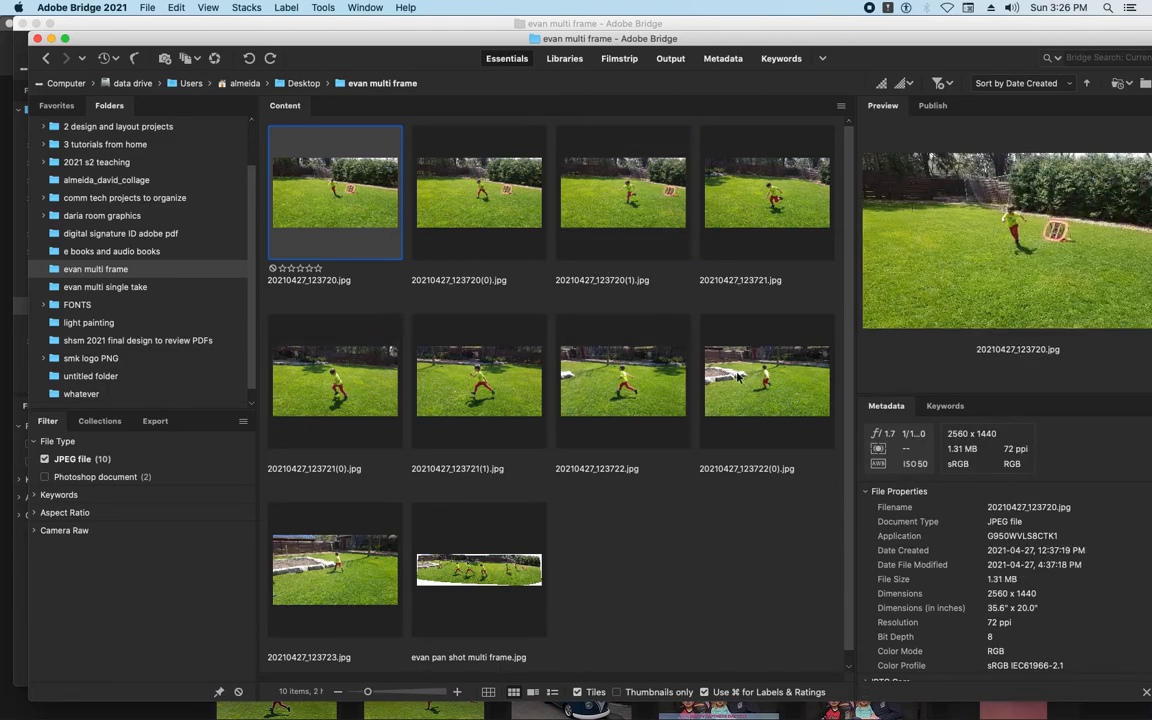
shift+click(367, 549)
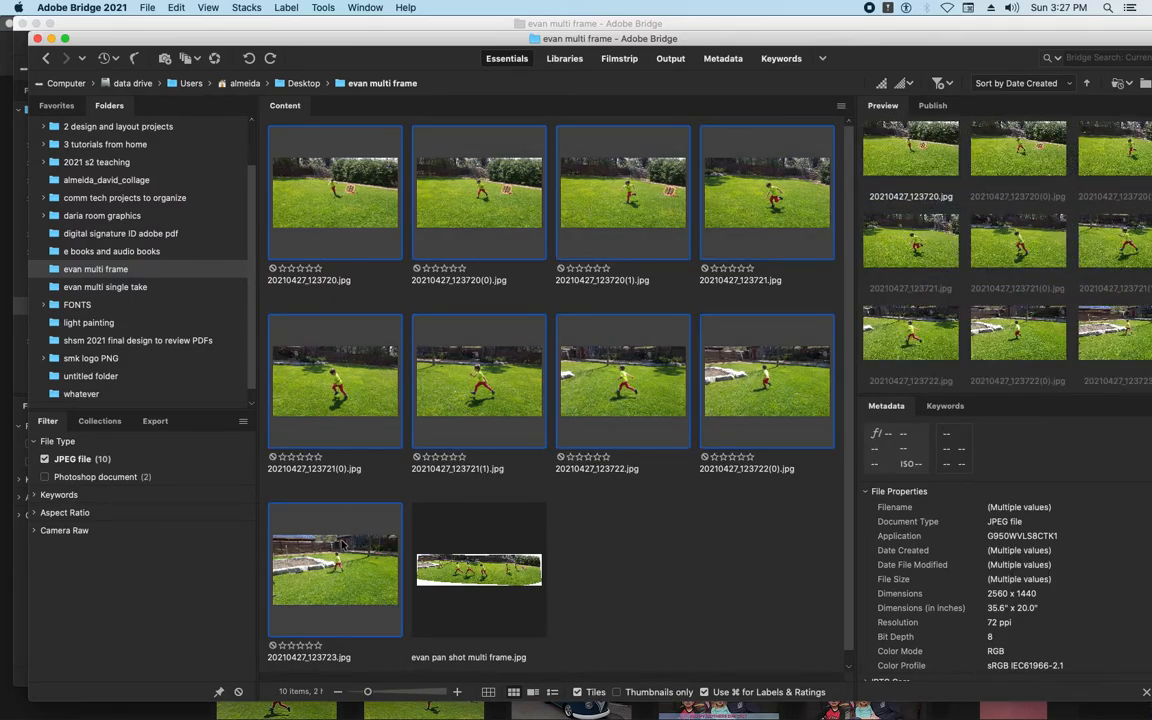
key(super+shift+a)
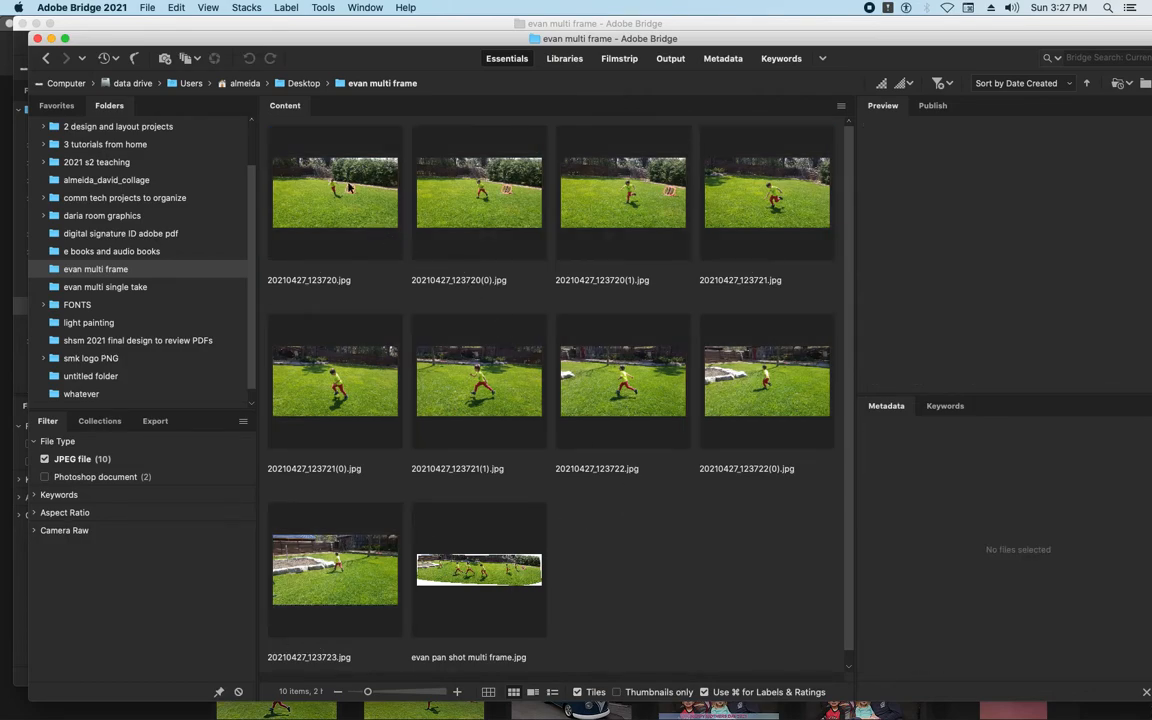
Step: Select all the pictures in the folder together and exclude the finished pan shot from the selection
drag(786, 540, 323, 232)
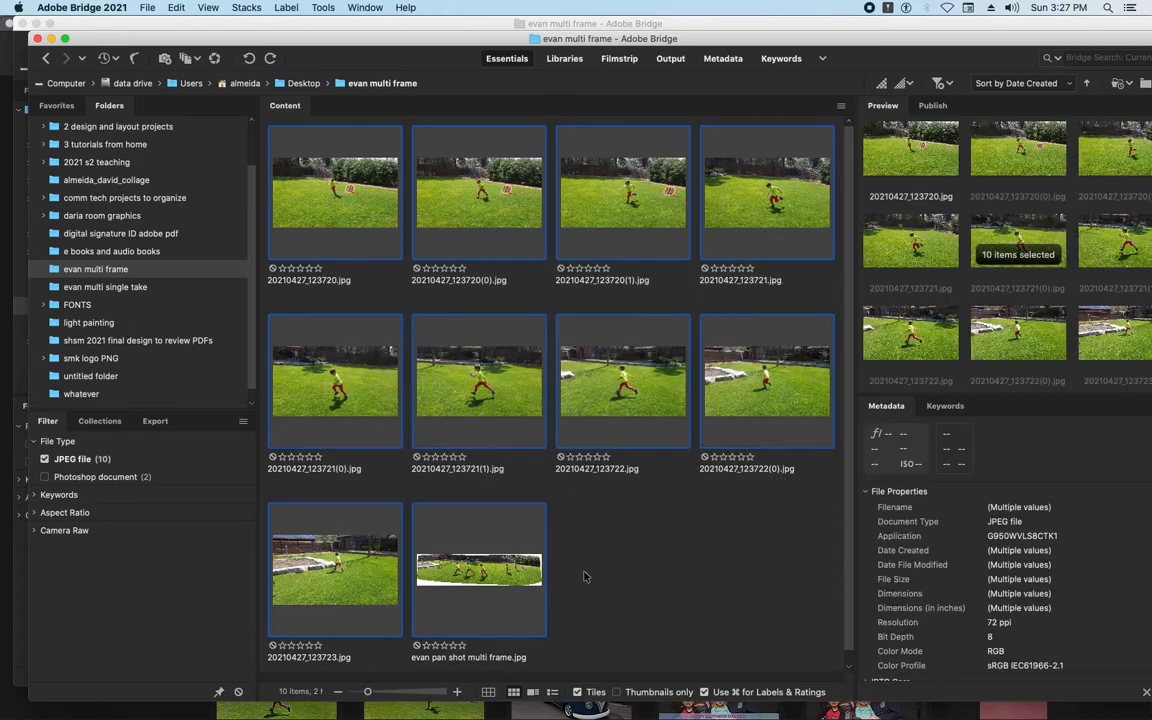
super+click(480, 526)
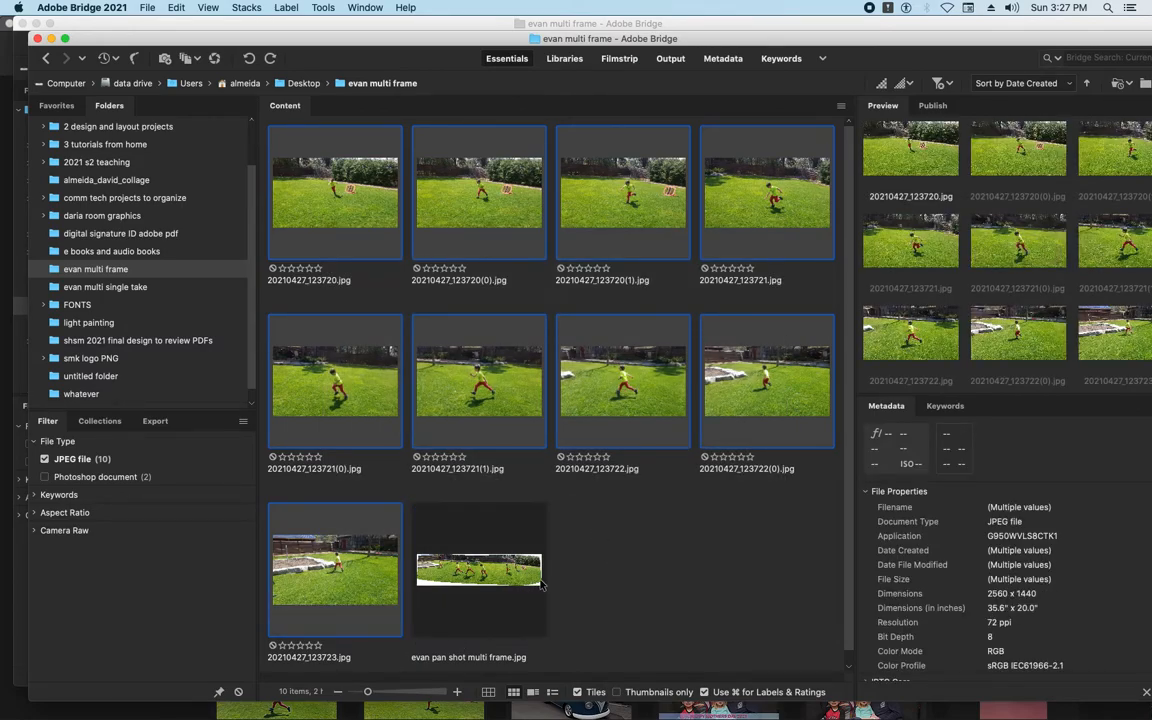
click(527, 300)
Step: Merge the nine photos 20210427_123720.jpg through 20210427_123723.jpg with Photoshop's Photomerge, using Auto layout and Blend Images Together
click(335, 252)
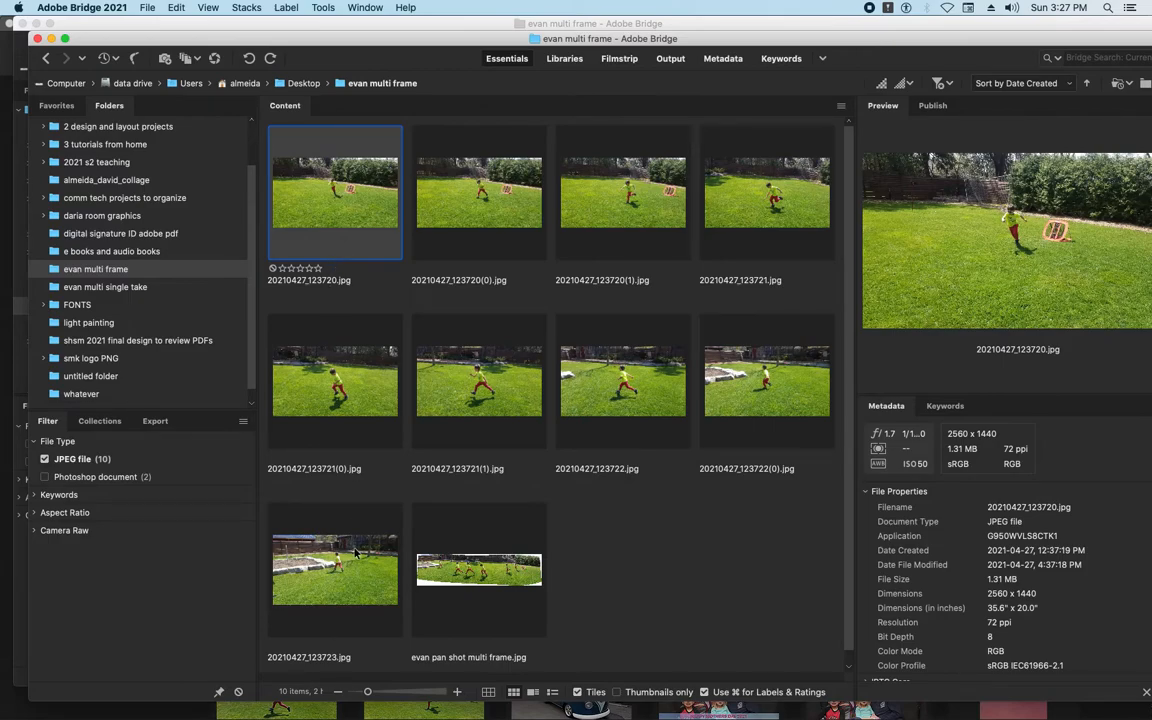
shift+click(352, 556)
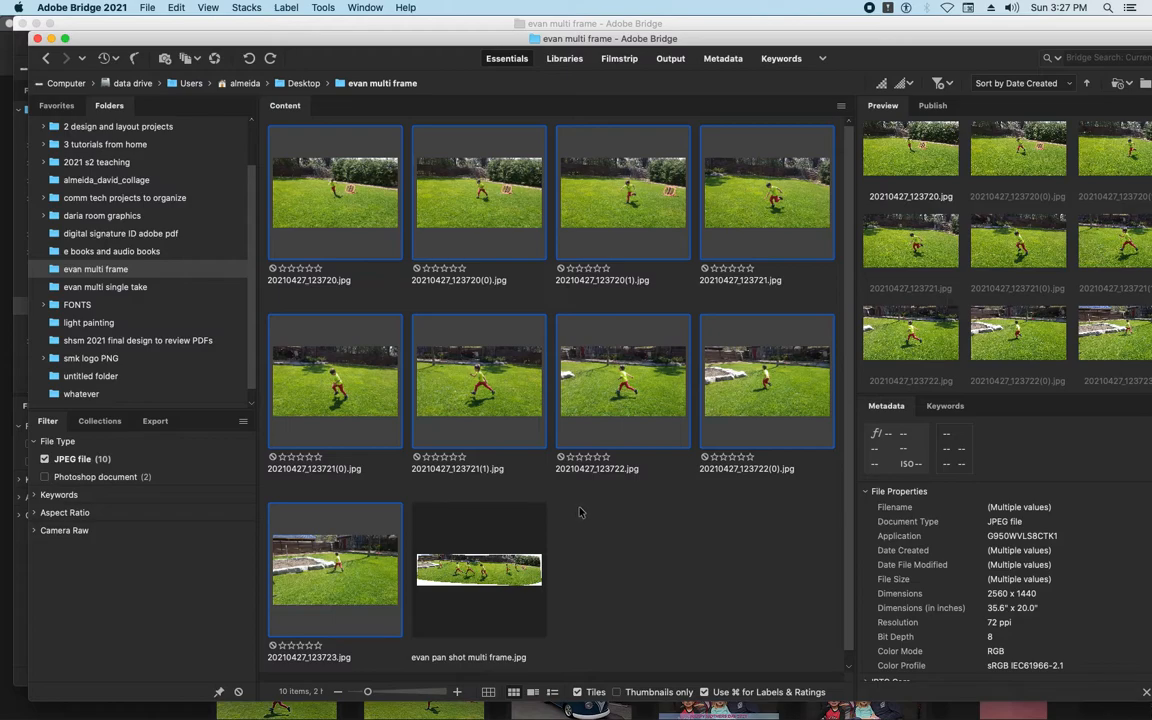
click(322, 9)
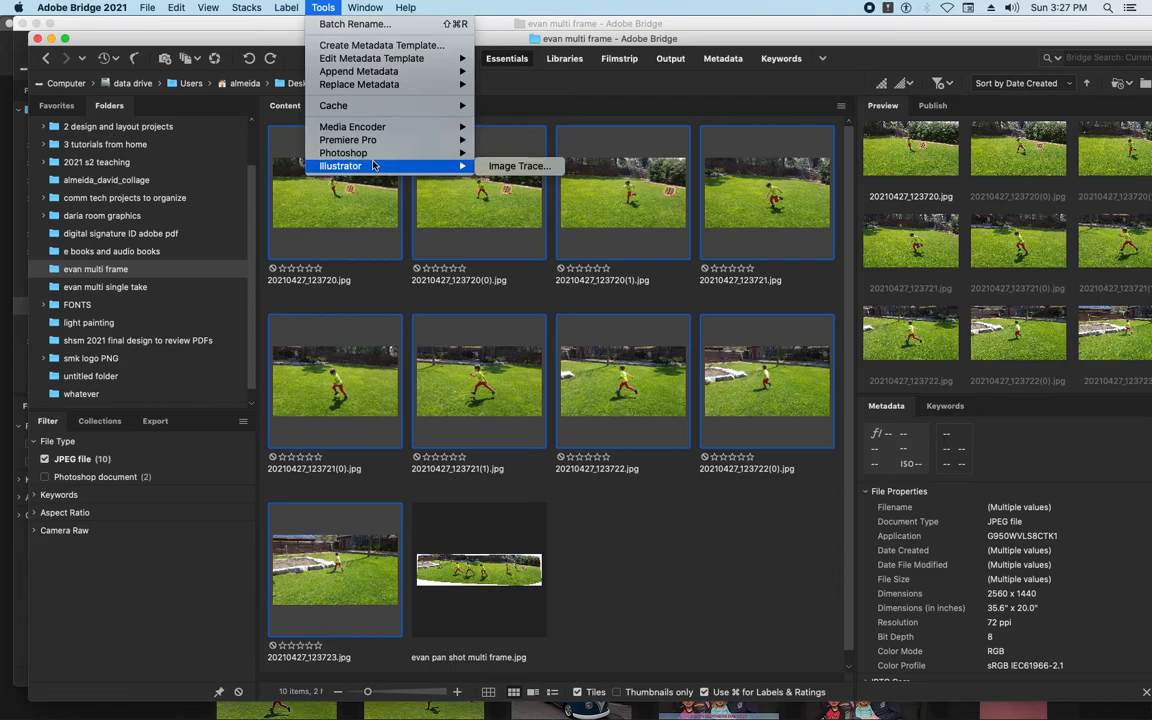
mouse_move(380, 156)
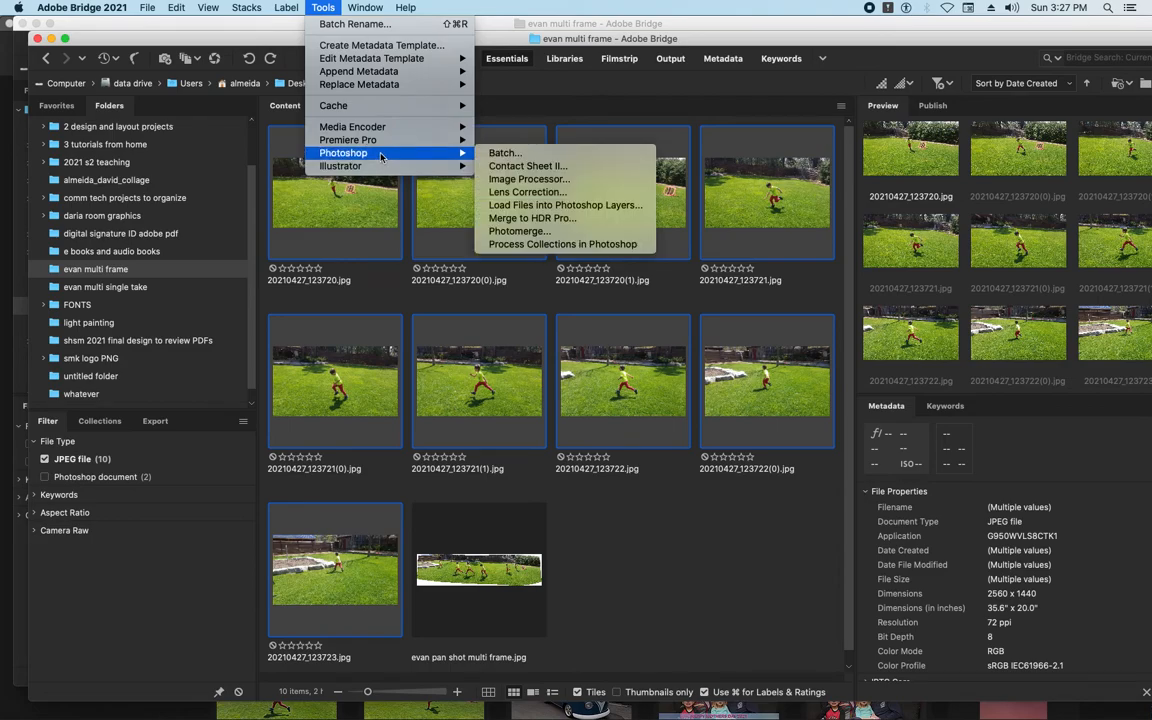
click(566, 232)
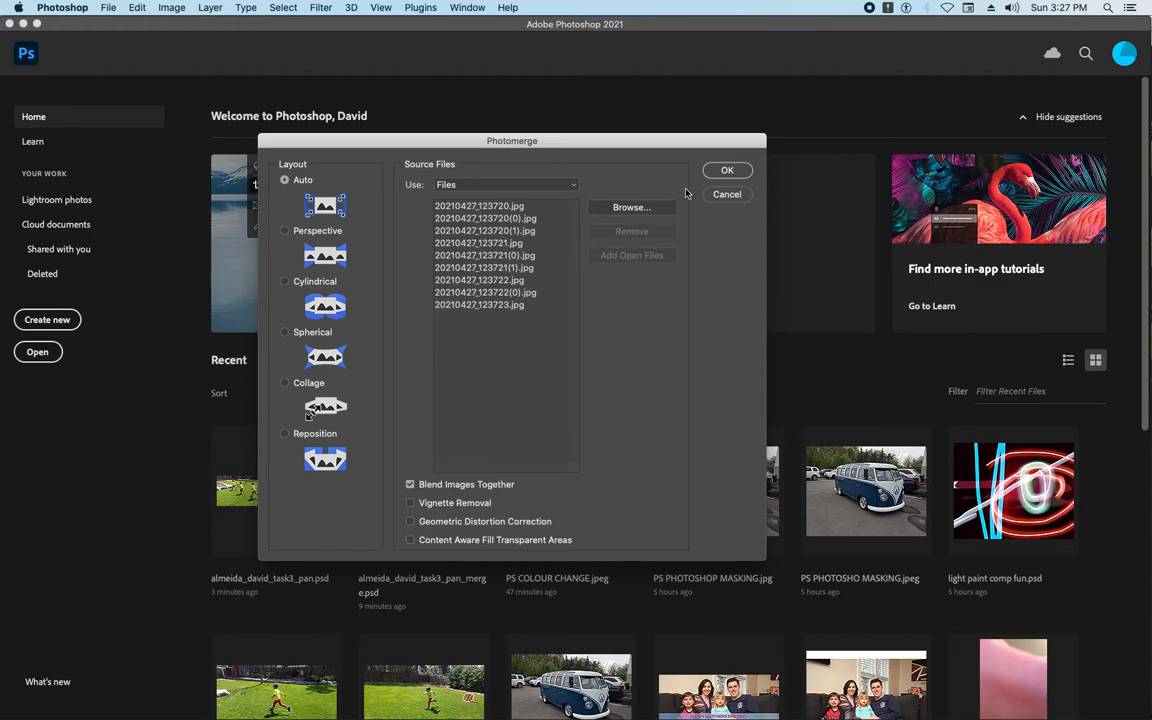
click(727, 171)
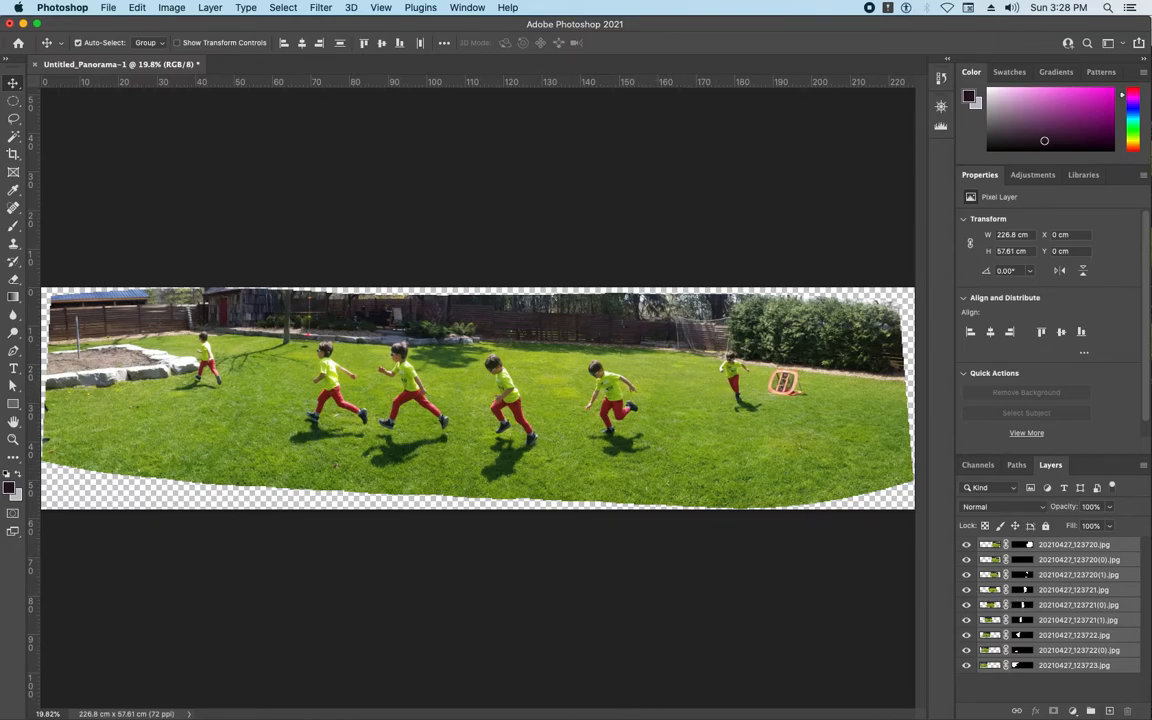
Step: Switch to Bridge and examine the first four source photos one after another in full-screen preview
key(super+Tab)
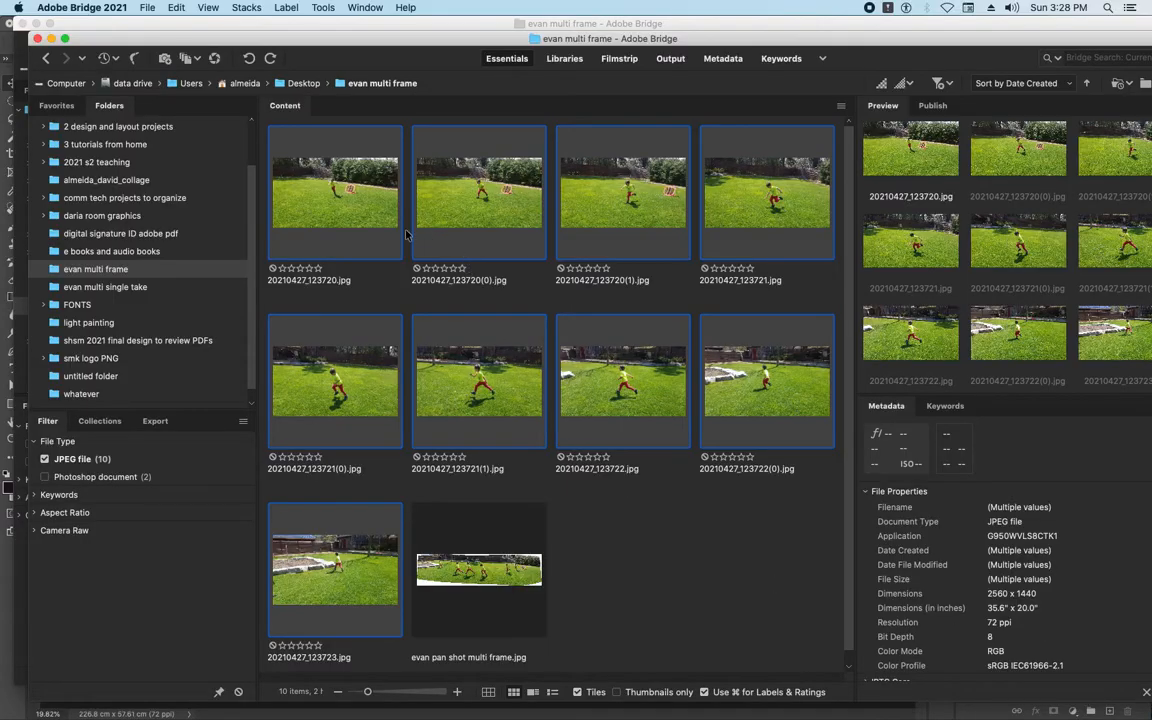
key(Home)
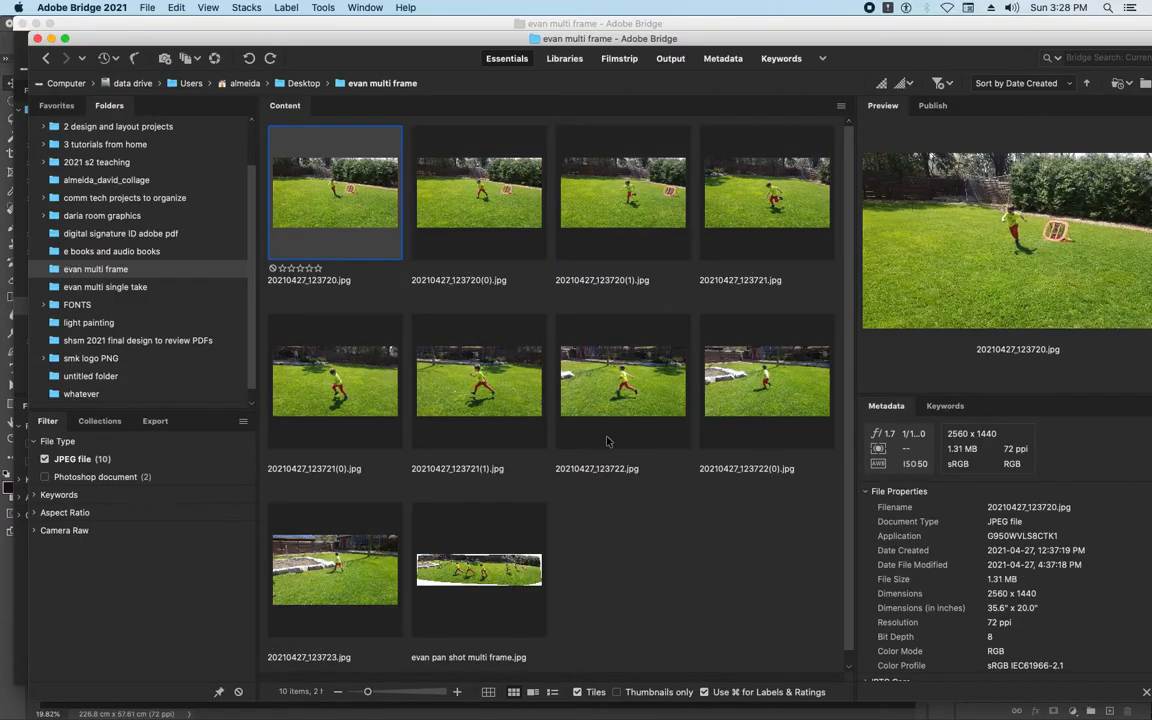
key(space)
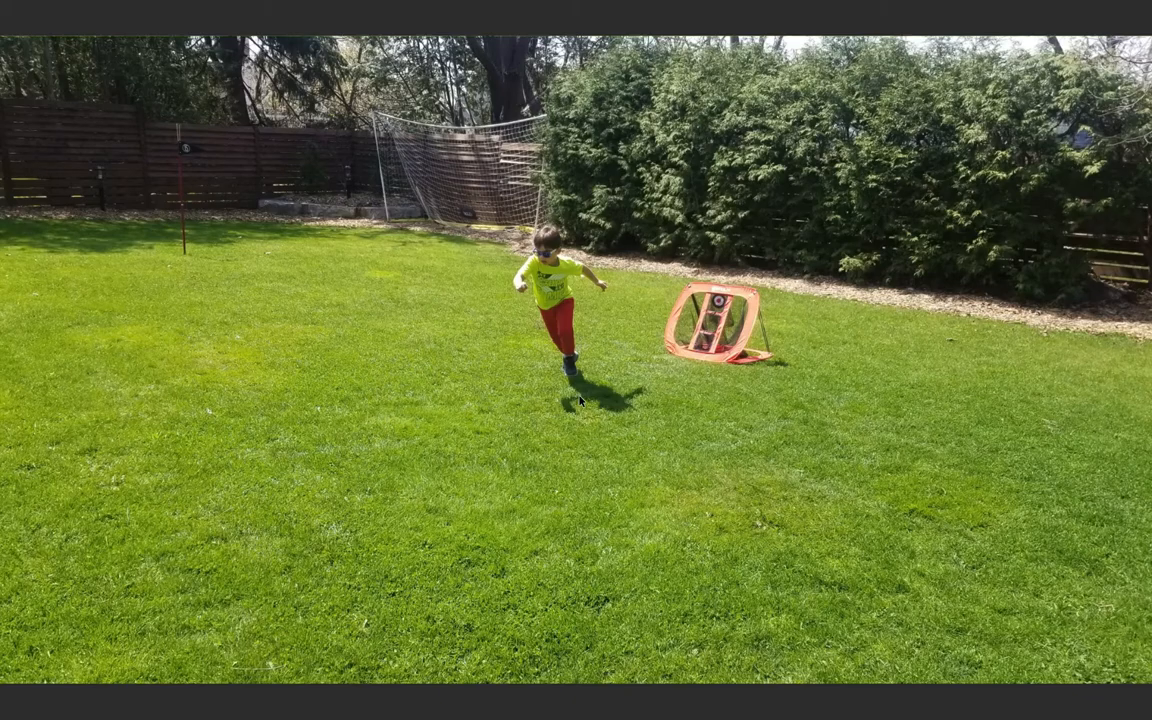
key(Right)
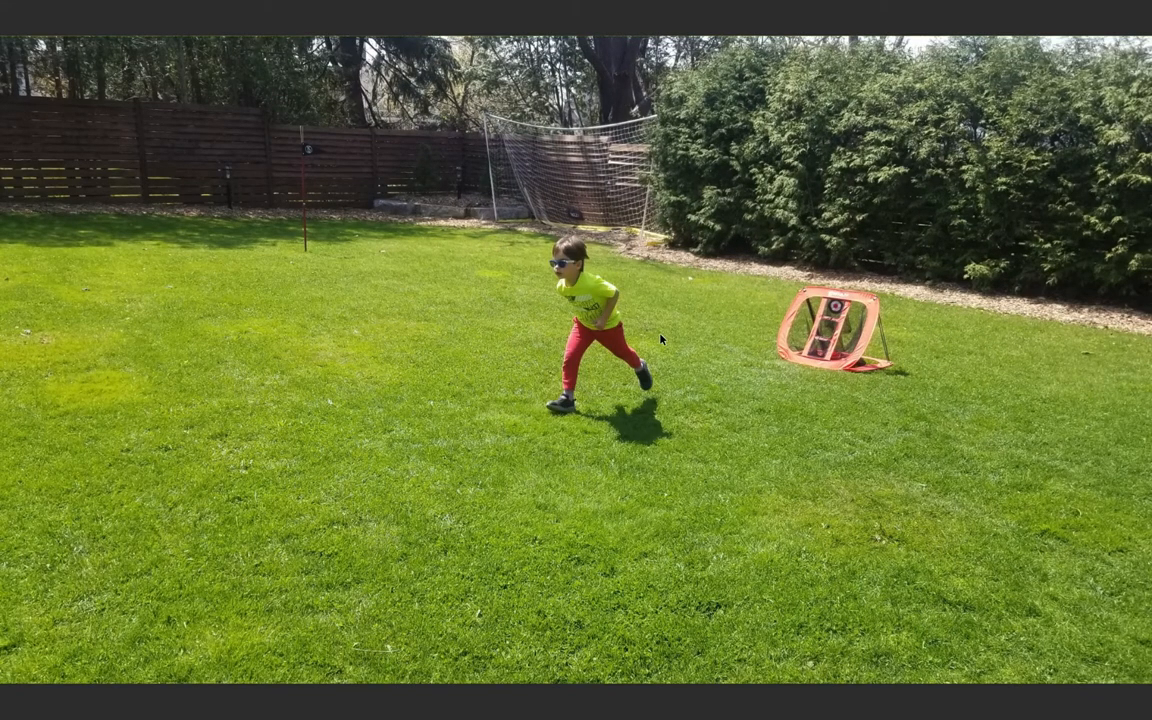
key(Right)
key(Right)
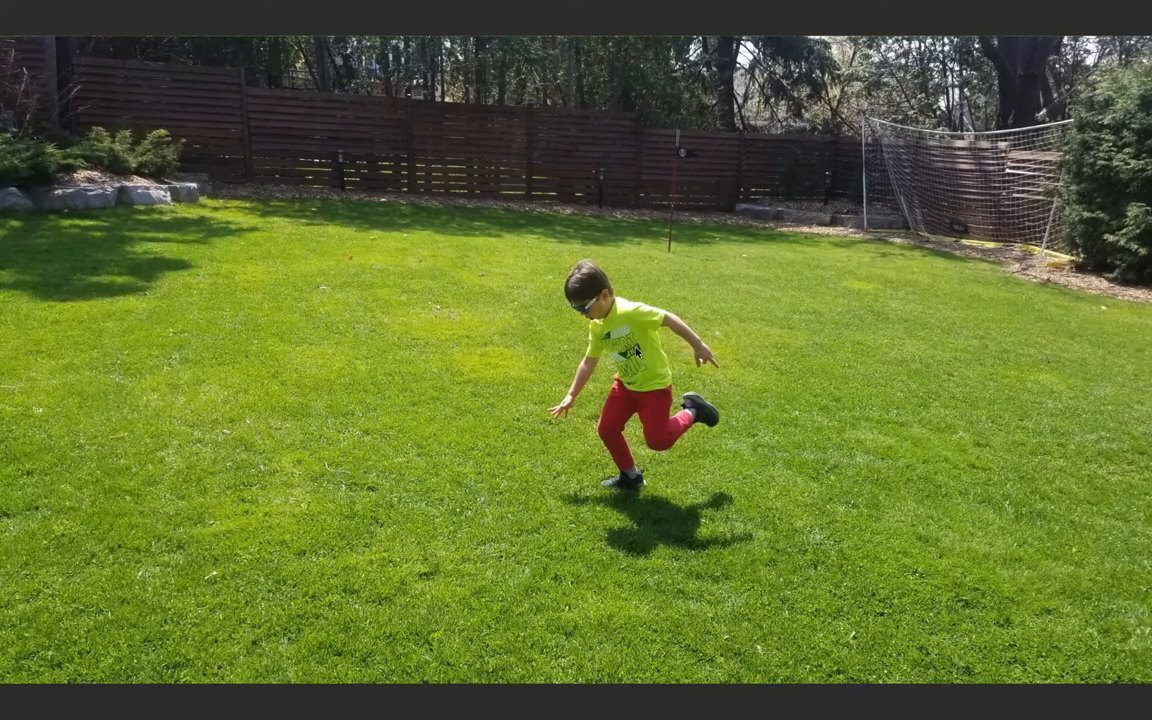
key(space)
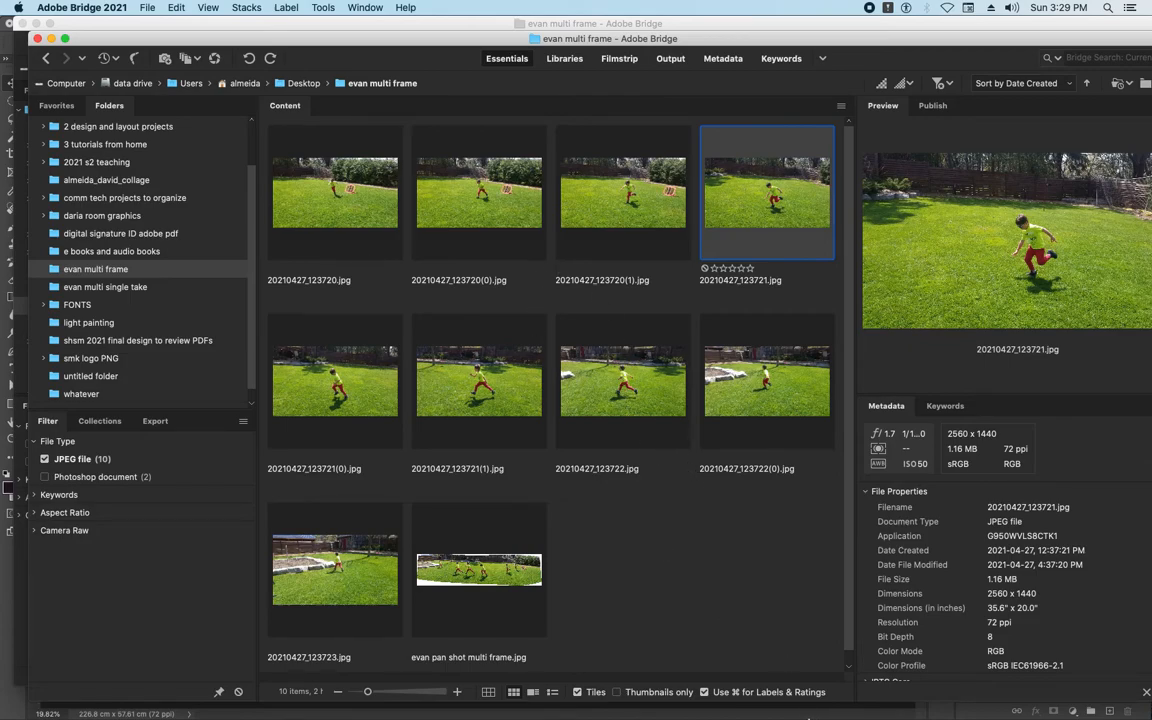
Step: Examine 20210427_123720(0).jpg and 20210427_123720(1).jpg in Bridge, and switch back to the panorama in Photoshop
click(800, 716)
click(472, 206)
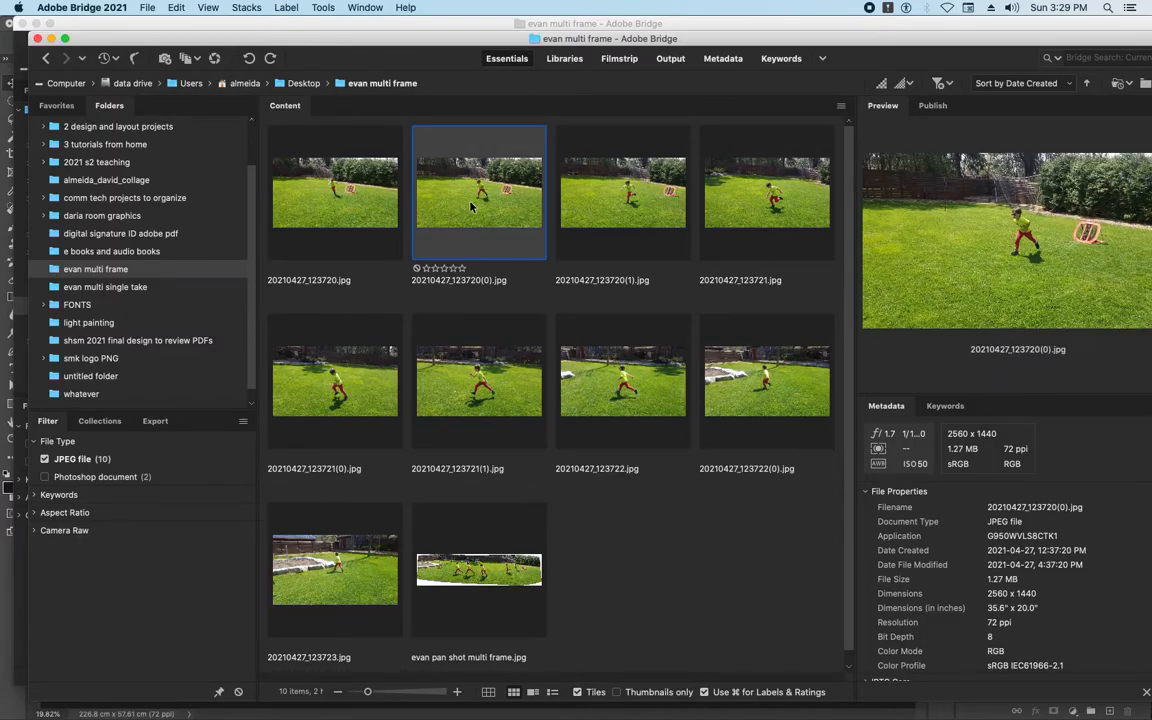
click(603, 195)
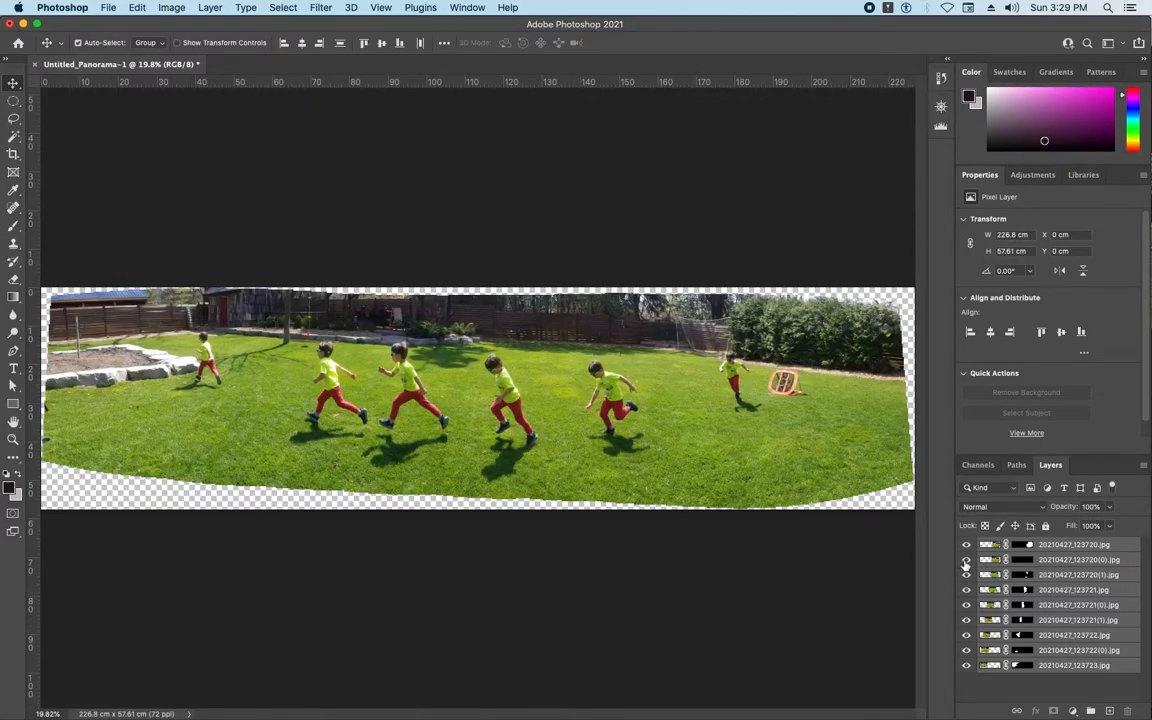
Step: Hide every layer except 20210427_123720.jpg and select that layer's mask
drag(966, 563, 966, 666)
click(1058, 546)
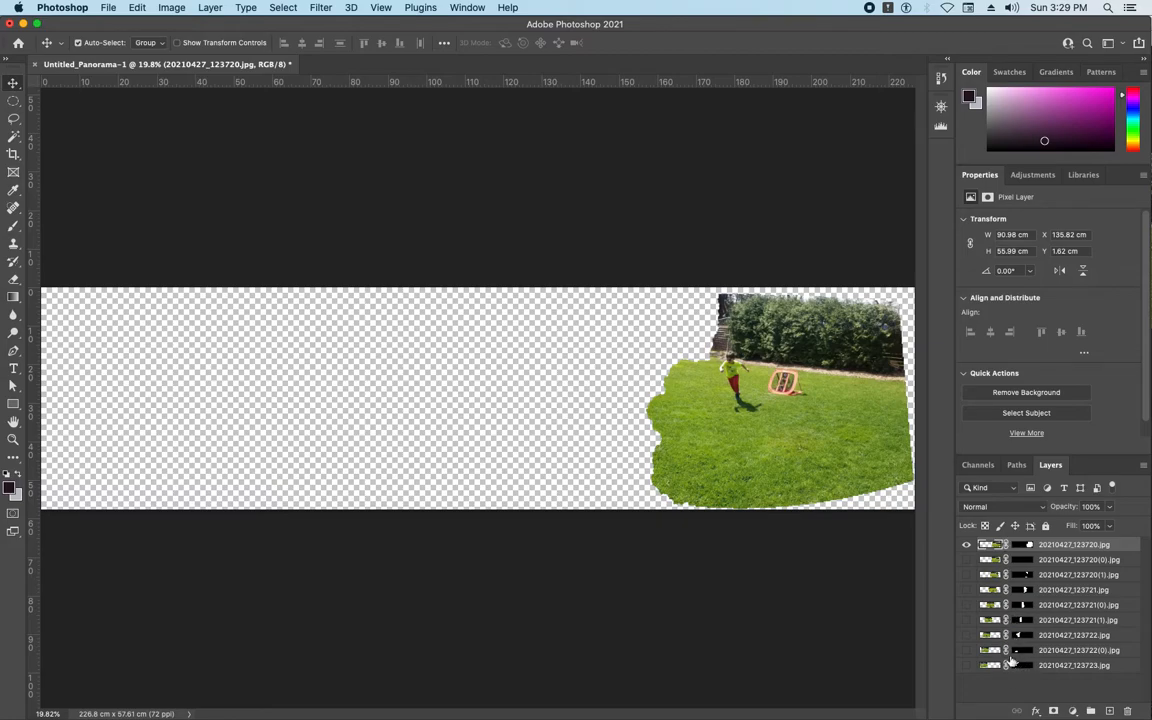
click(1020, 547)
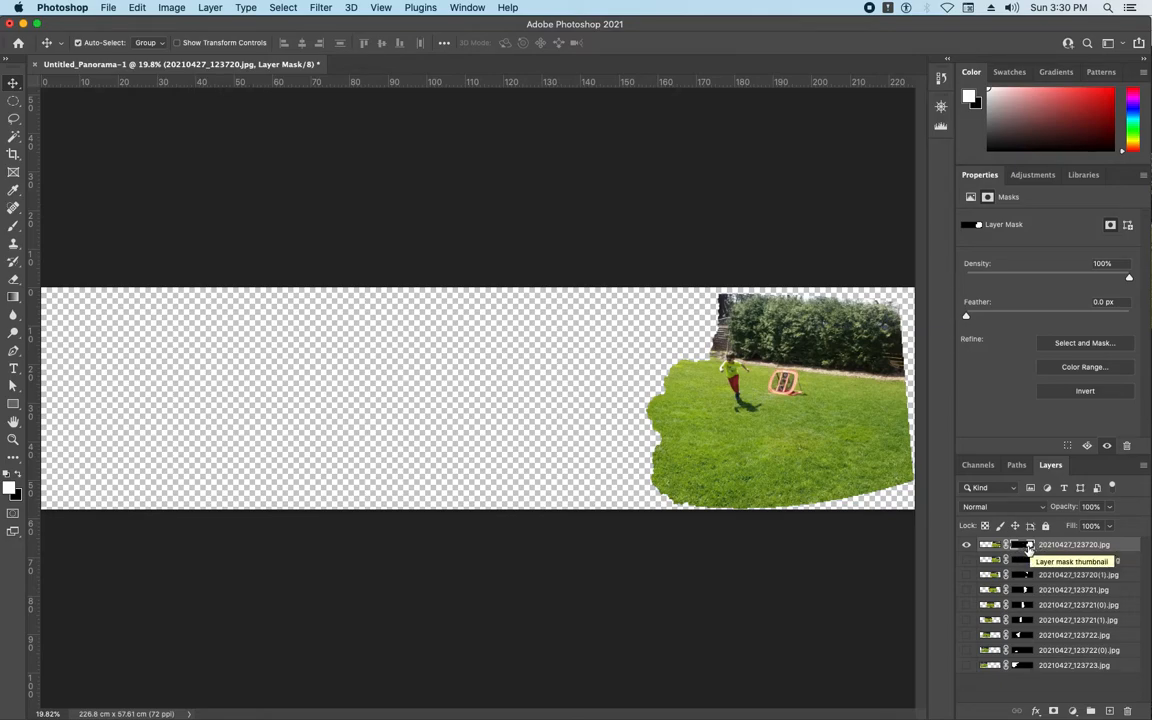
Step: Hide layer 20210427_123720.jpg, show only layer 20210427_123720(0).jpg and select its layer mask
click(966, 545)
click(966, 559)
click(1018, 562)
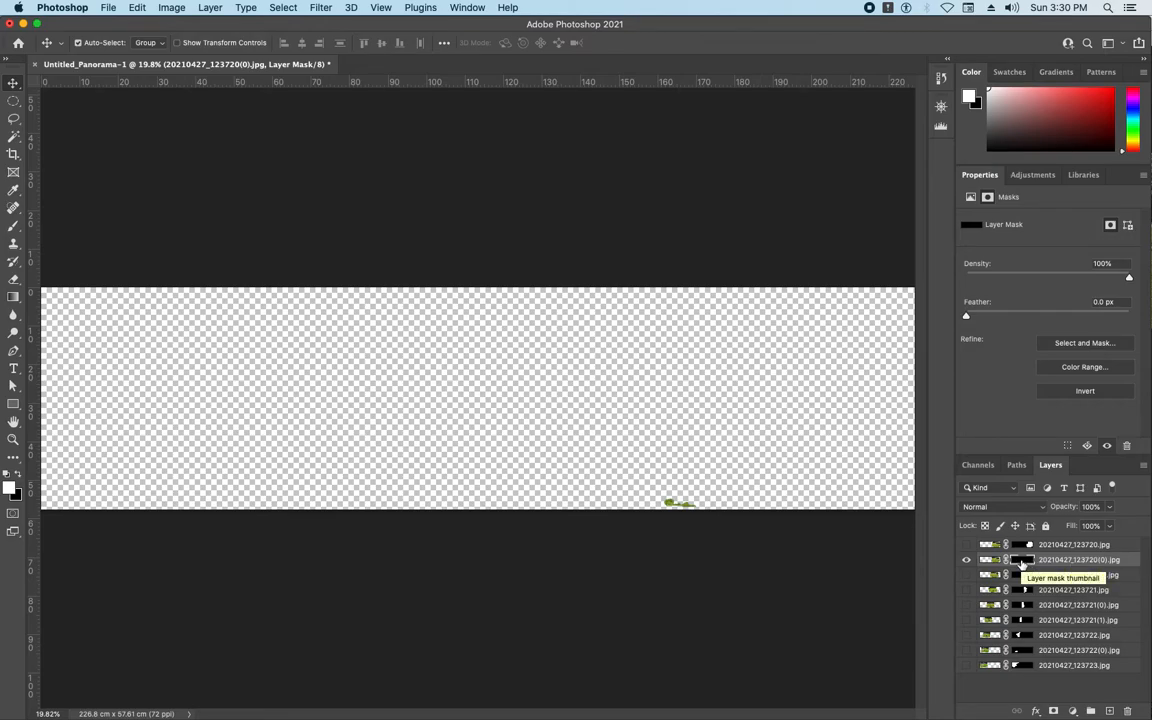
Step: Paint white (ffffff) with the Brush on the 20210427_123720(0).jpg layer mask to reveal the running boy and his shadow
click(13, 225)
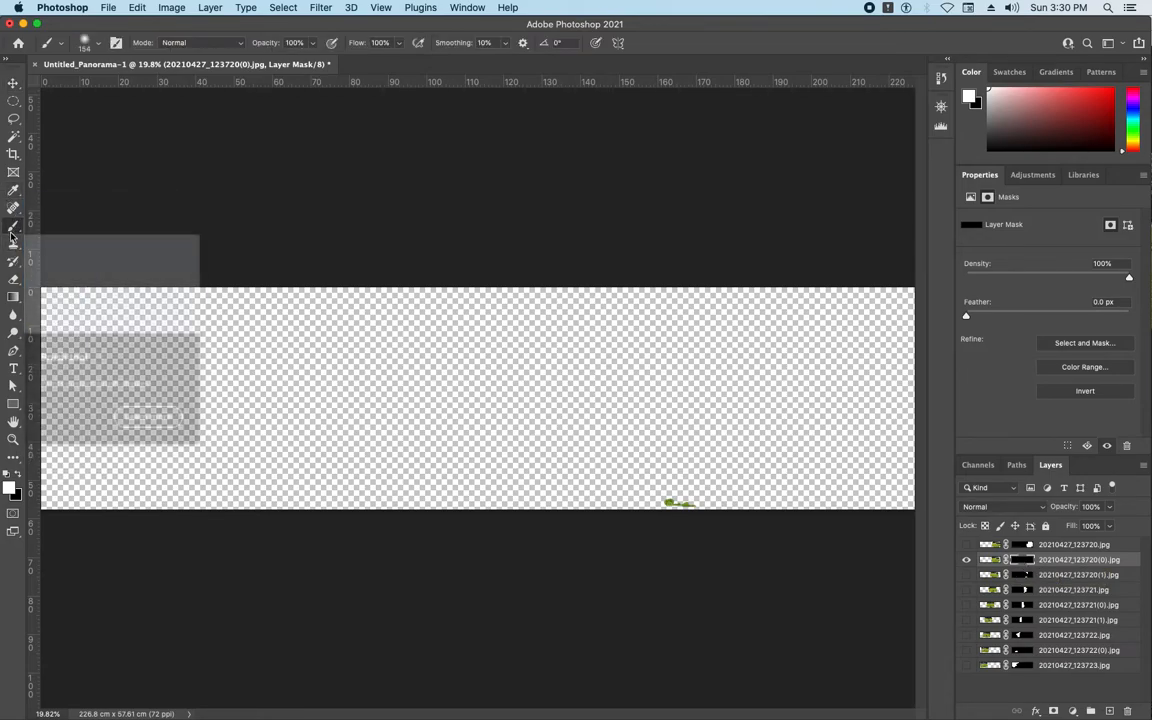
click(8, 492)
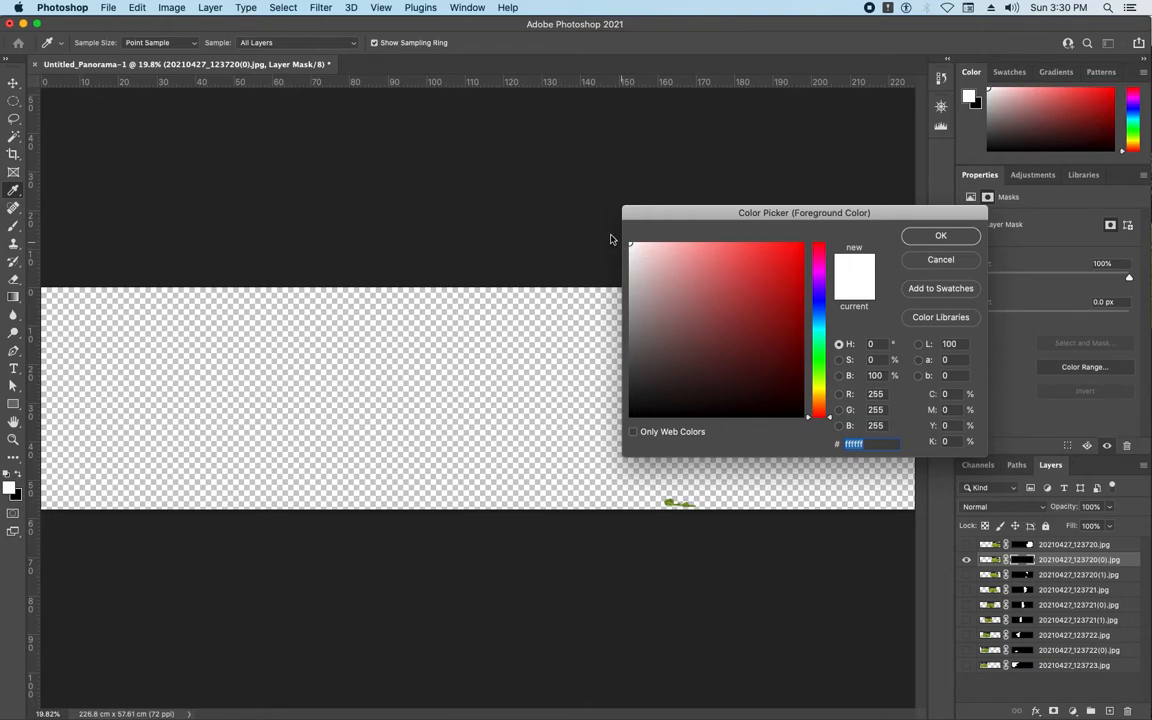
click(920, 240)
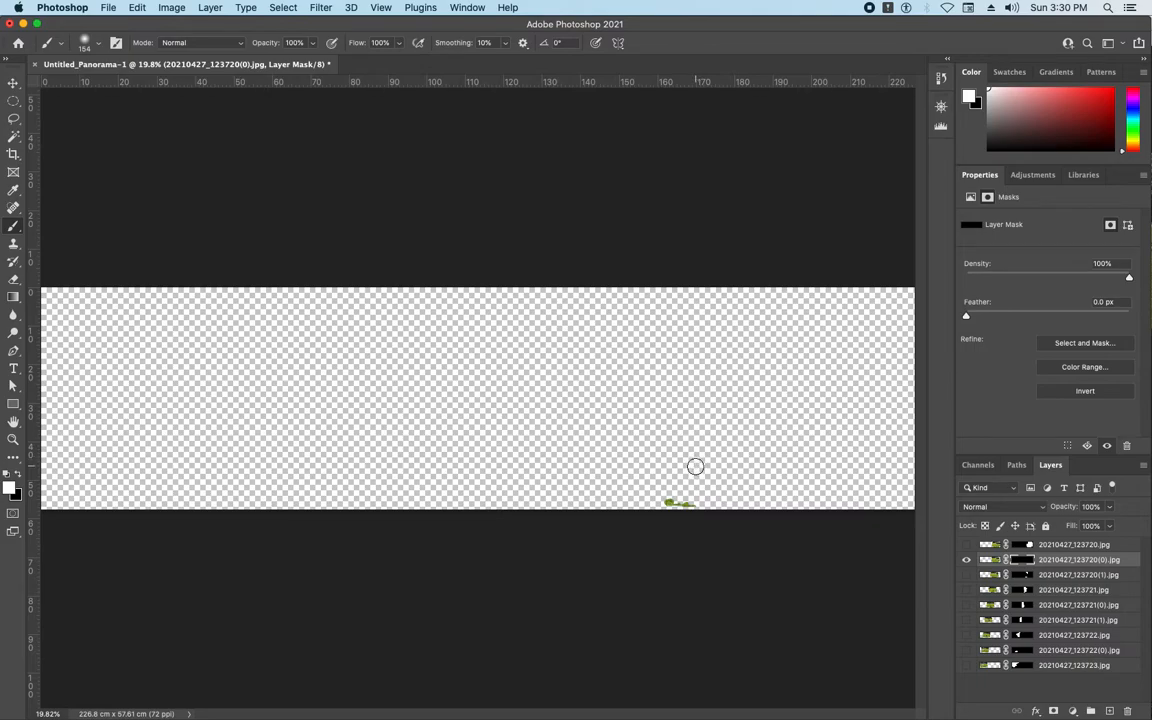
mouse_move(694, 467)
mouse_down()
mouse_move(724, 375)
mouse_move(718, 403)
mouse_move(718, 367)
mouse_move(702, 398)
mouse_move(700, 355)
mouse_move(711, 366)
mouse_move(691, 382)
mouse_move(696, 408)
mouse_move(728, 401)
mouse_move(731, 415)
mouse_move(707, 414)
mouse_move(735, 428)
mouse_move(729, 387)
mouse_move(704, 351)
mouse_move(700, 408)
mouse_up()
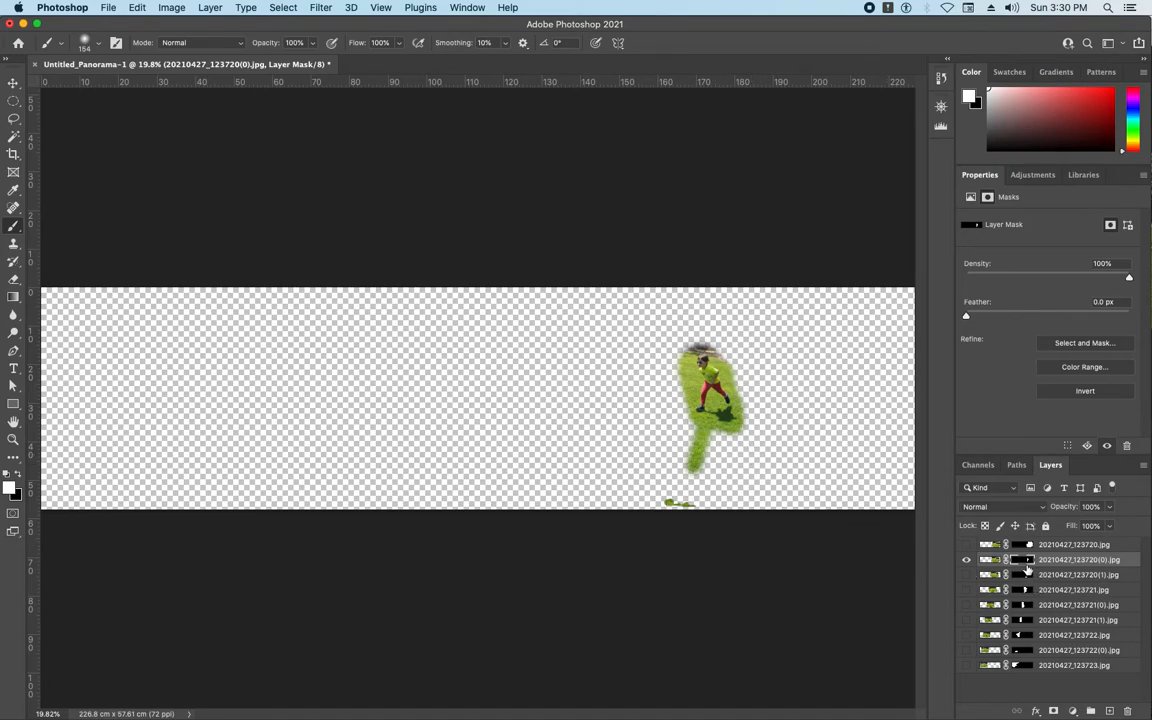
Step: Show layer 20210427_123720.jpg again and move layer 20210427_123720(0).jpg above it in the stack
click(966, 545)
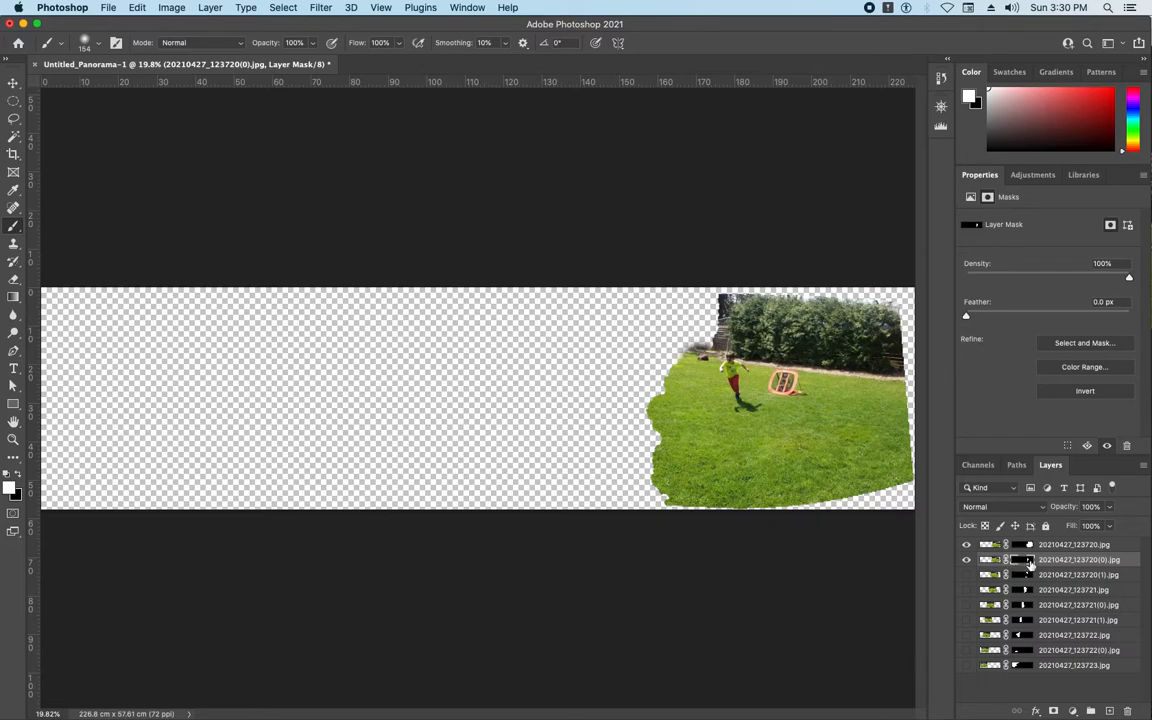
click(1059, 547)
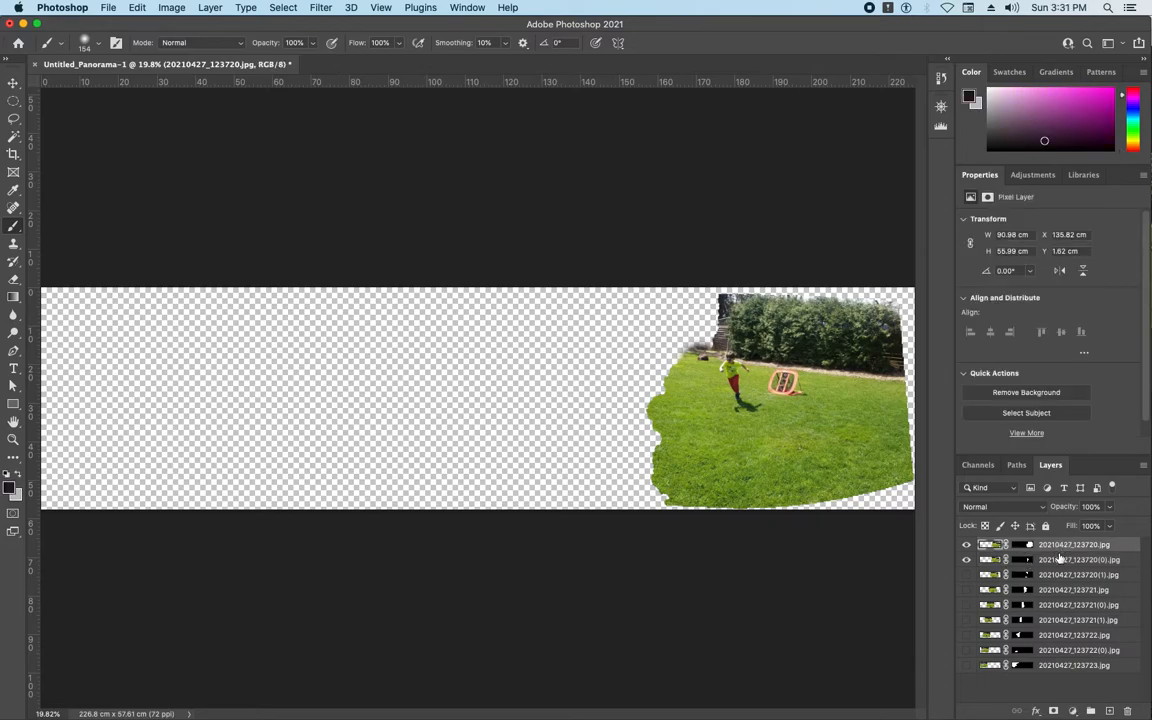
click(1057, 563)
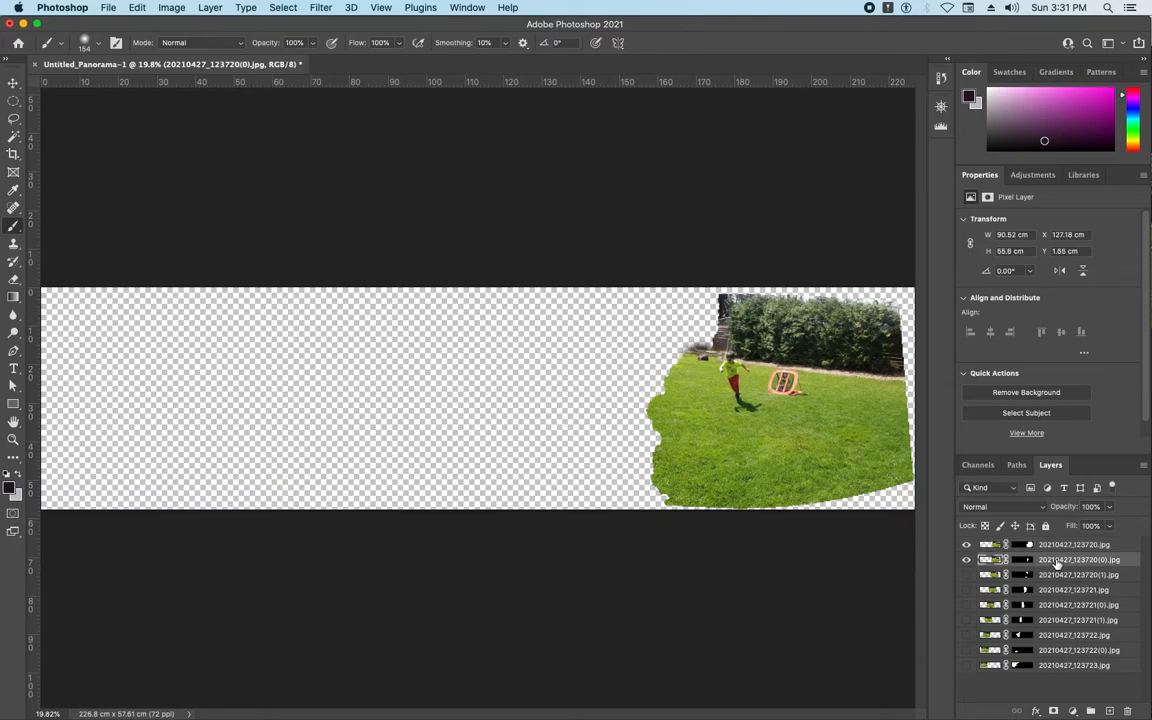
drag(1060, 563, 1058, 540)
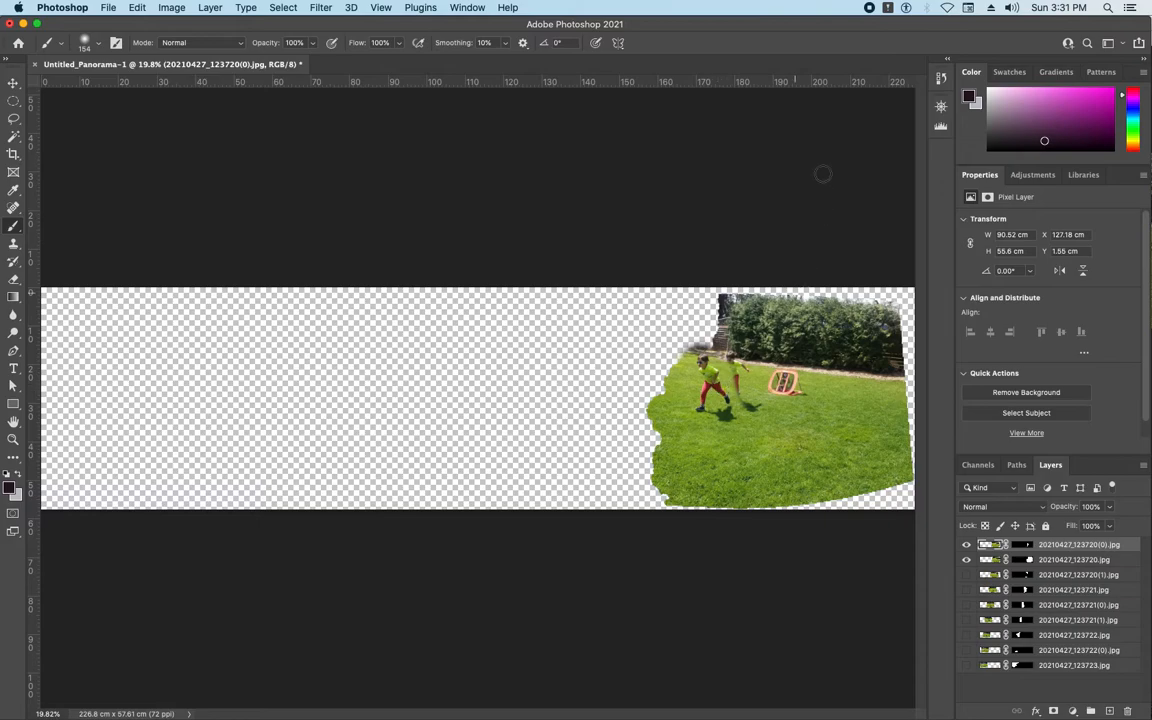
Step: Revert the panorama to its Auto-Blend Layers history state, undoing the visibility, brush and layer order changes
click(940, 77)
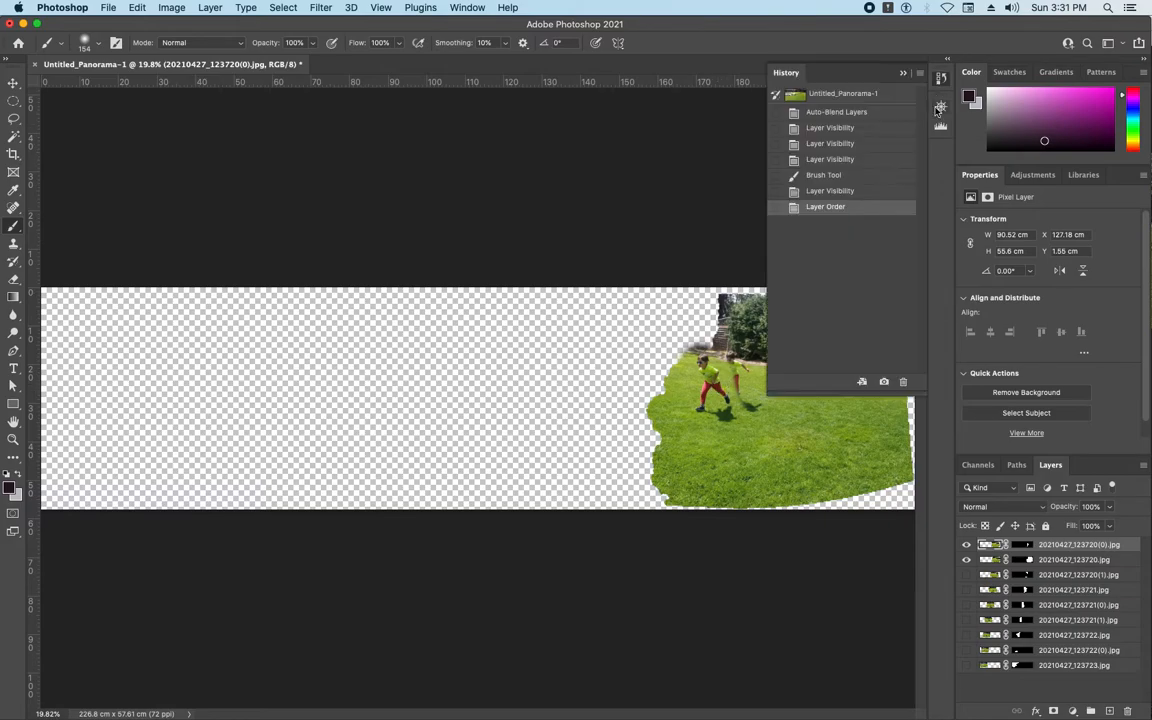
click(836, 159)
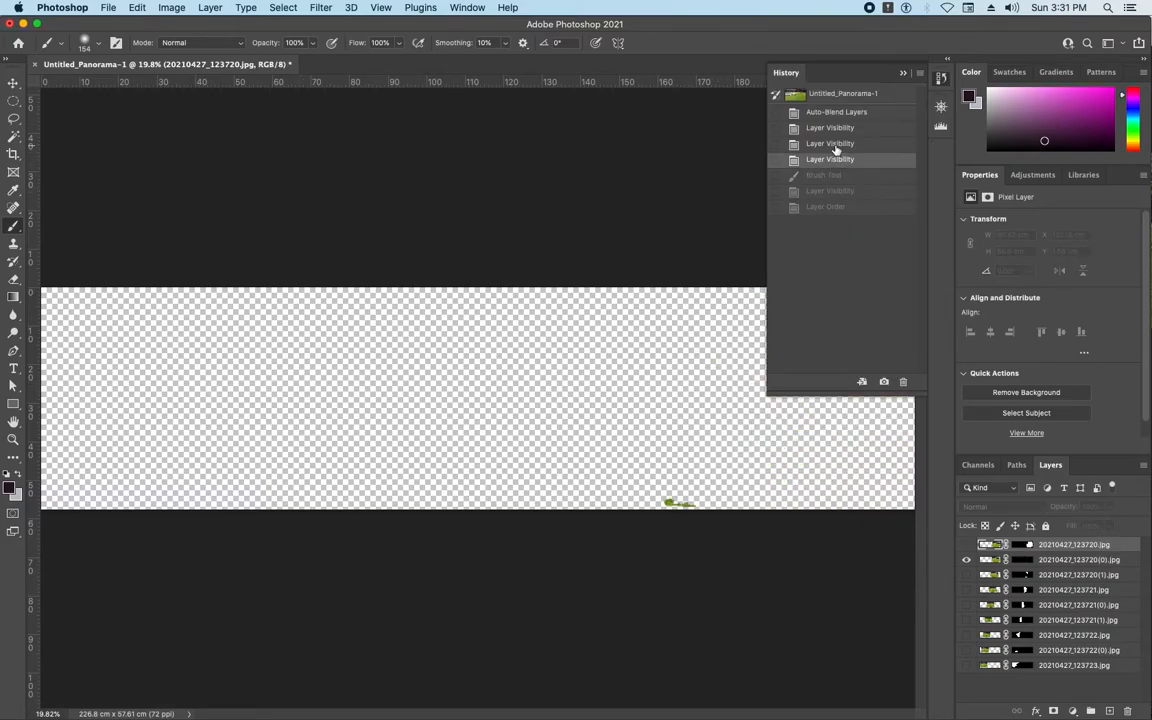
click(836, 112)
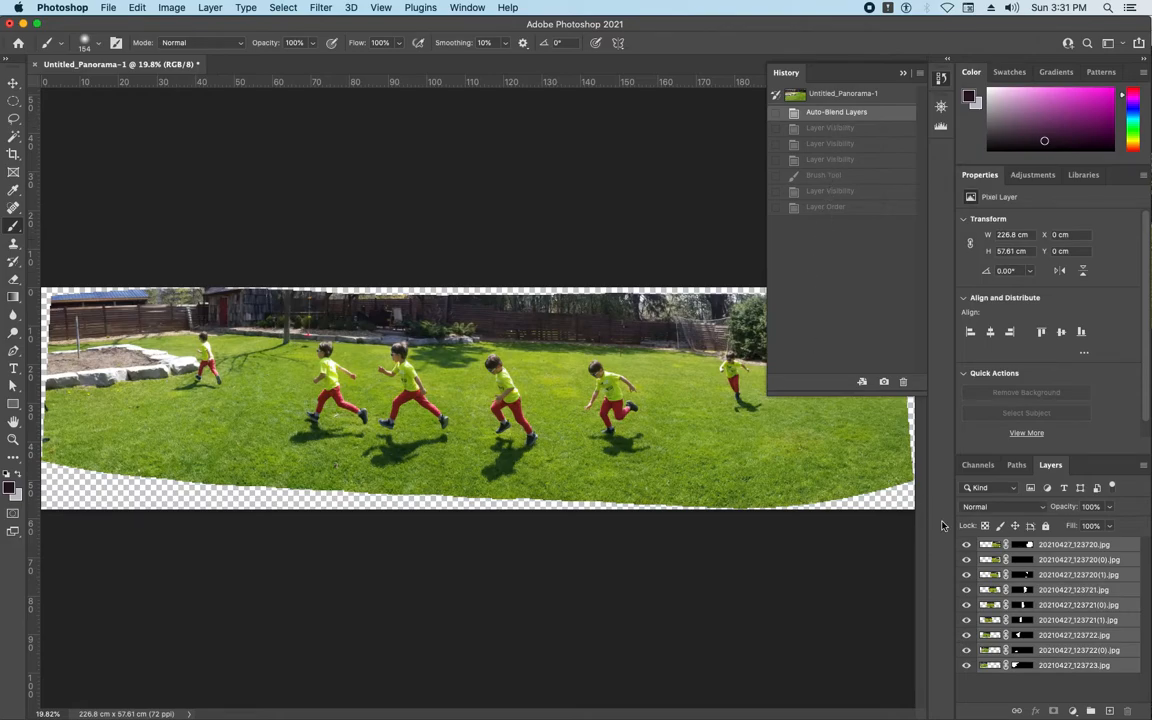
Step: Show only layer 20210427_123720(1).jpg and paint white with the Brush on its layer mask to reveal the running boy and his shadow
click(1043, 560)
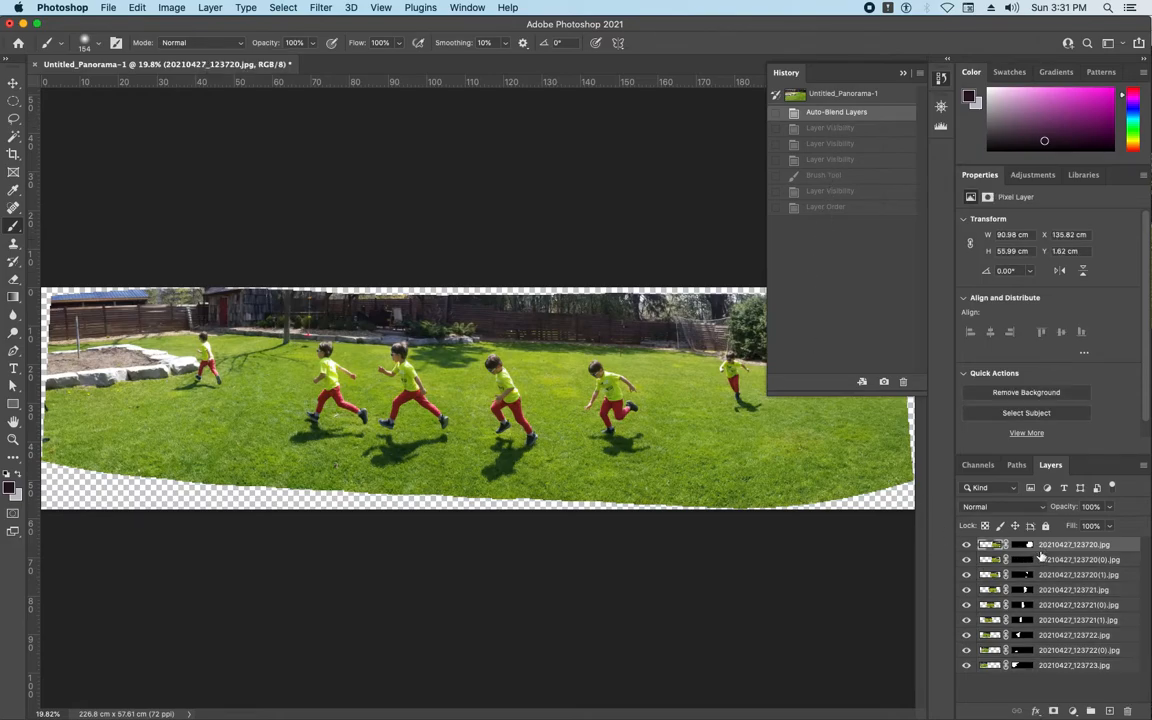
click(1050, 578)
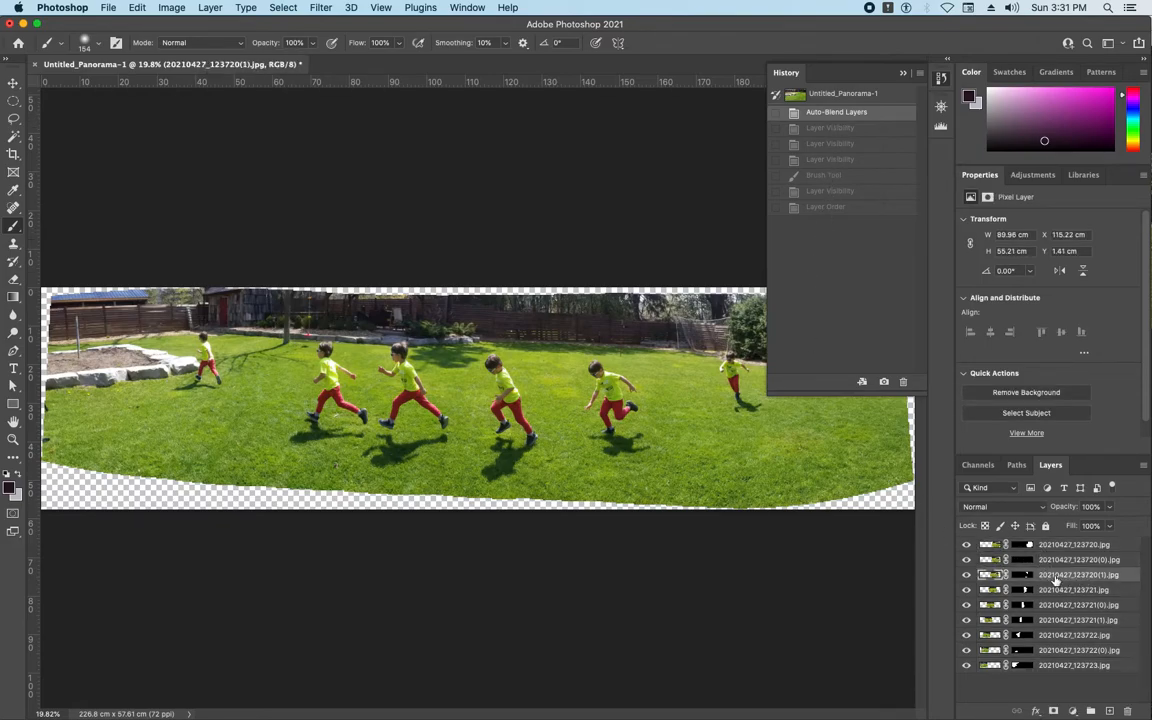
click(1050, 578)
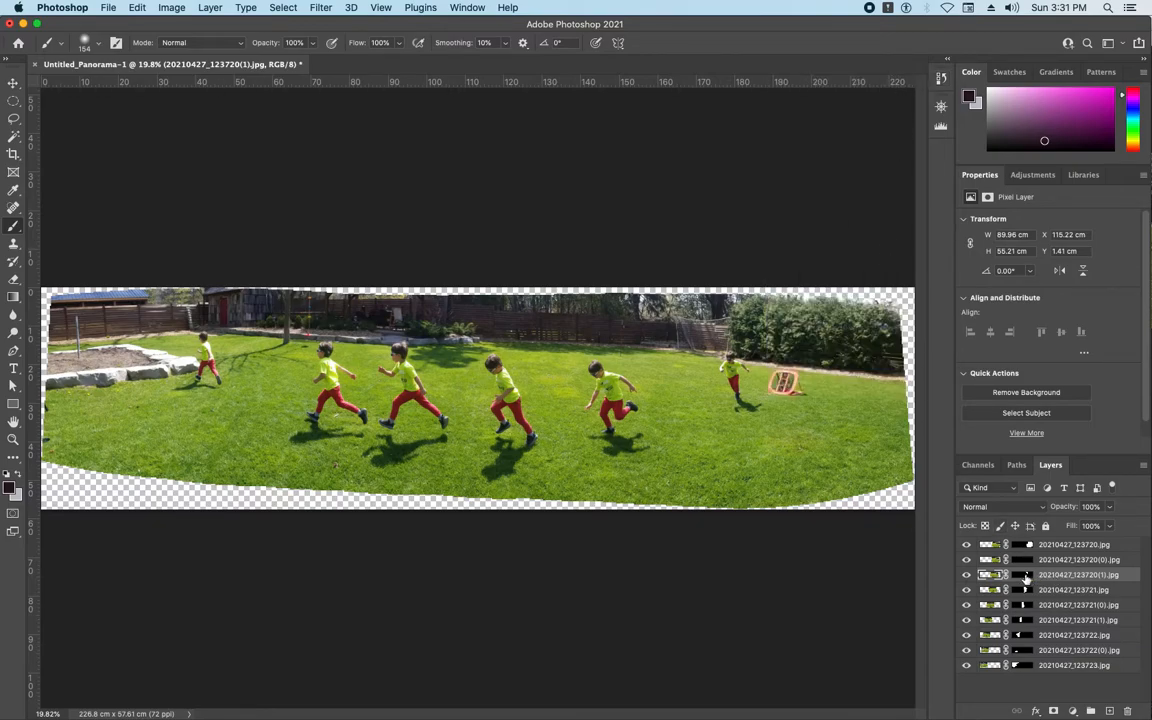
click(1024, 577)
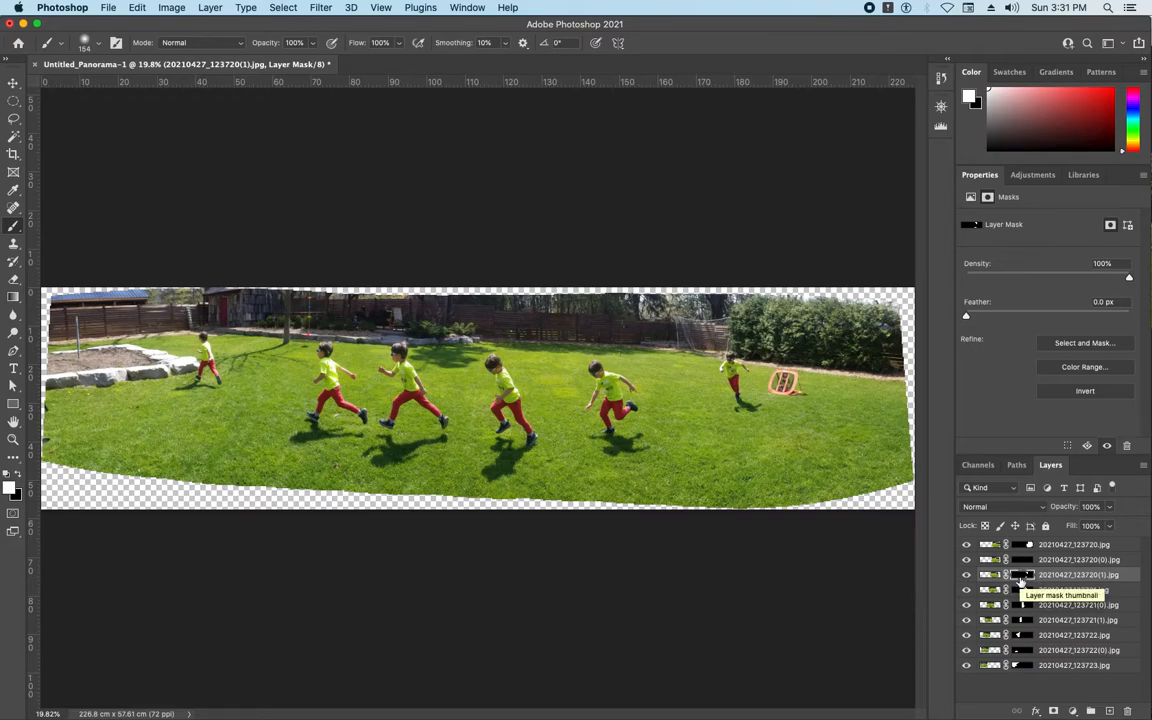
alt+click(966, 575)
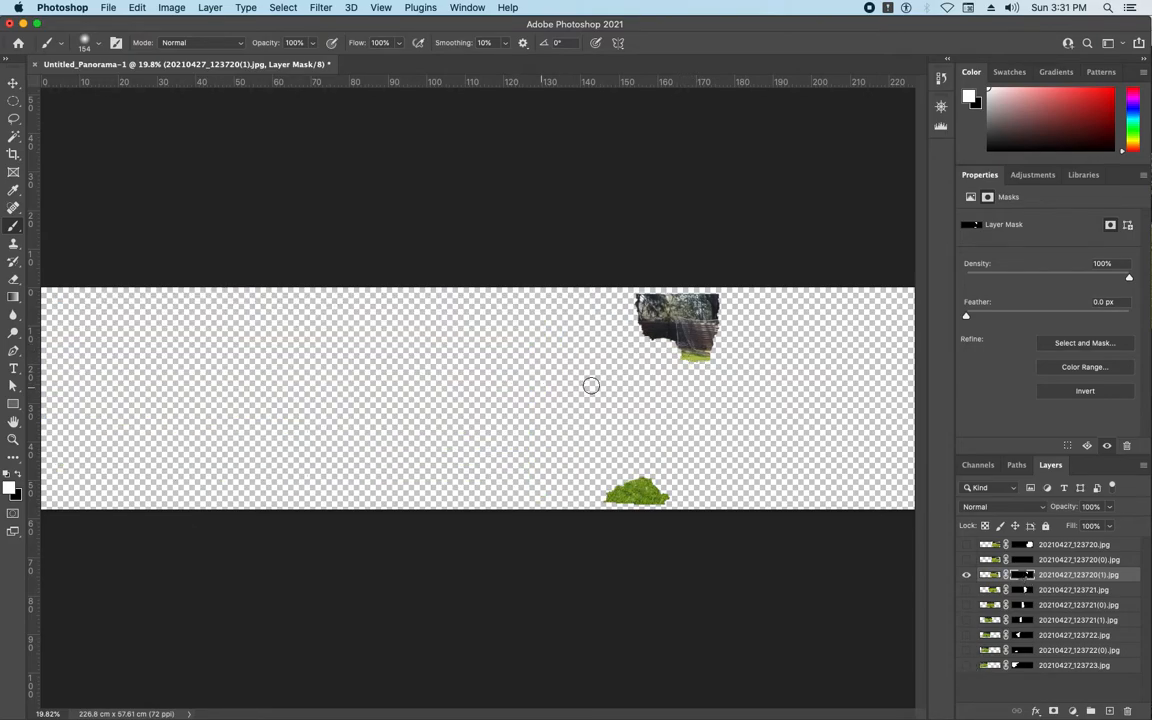
mouse_move(690, 352)
mouse_down()
mouse_move(667, 396)
mouse_move(673, 361)
mouse_move(649, 391)
mouse_move(665, 369)
mouse_move(700, 372)
mouse_move(676, 395)
mouse_move(692, 404)
mouse_move(670, 414)
mouse_move(694, 419)
mouse_move(655, 423)
mouse_move(692, 422)
mouse_move(663, 416)
mouse_move(692, 390)
mouse_move(698, 434)
mouse_move(667, 434)
mouse_move(704, 432)
mouse_up()
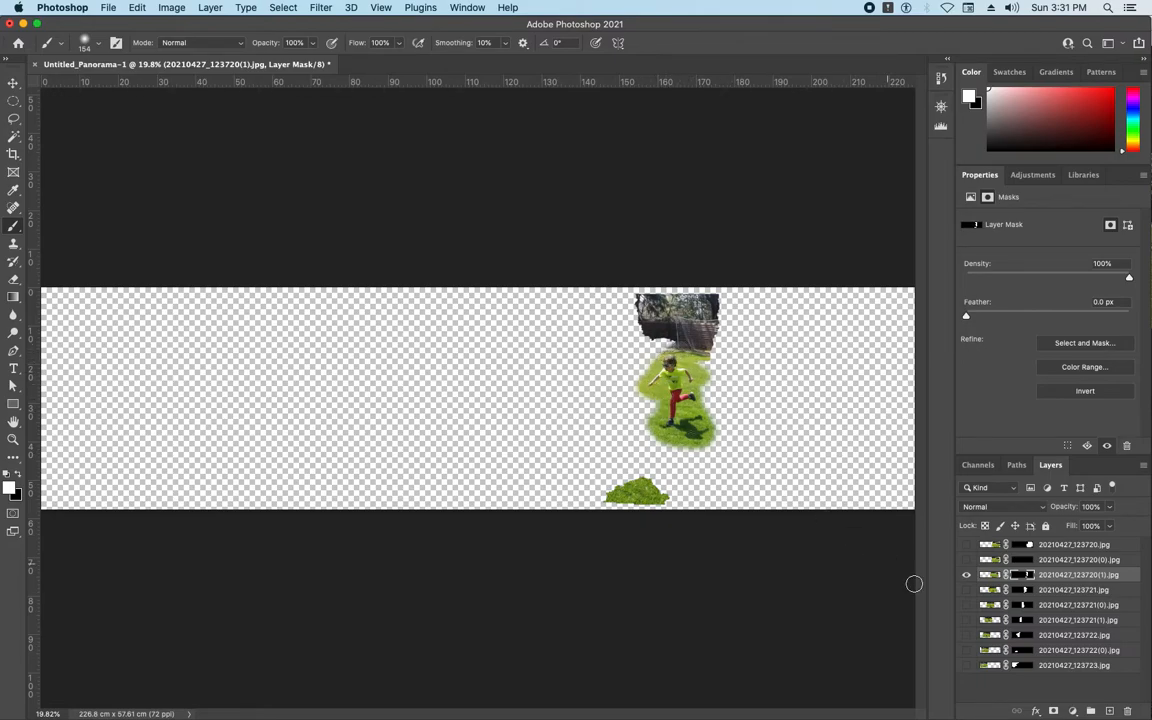
Step: Show layers 20210427_123720(0).jpg and 20210427_123720.jpg again and move layer 20210427_123720(1).jpg to the top of the stack
click(966, 559)
click(966, 545)
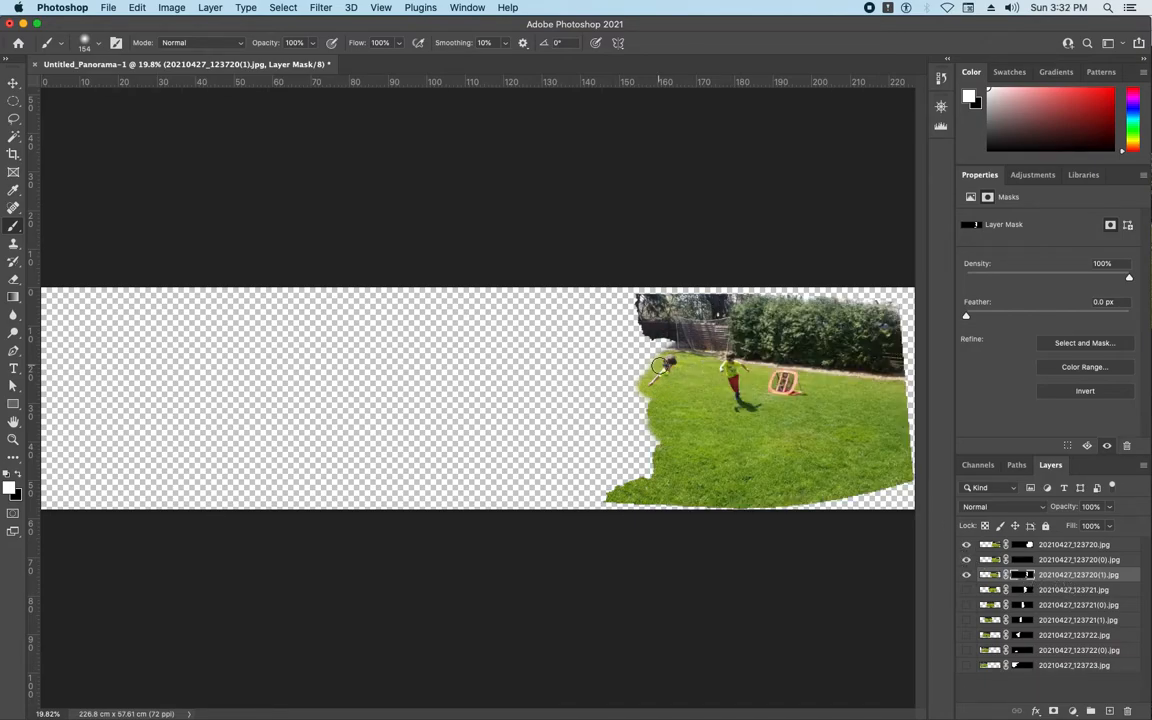
click(1068, 578)
drag(1068, 579, 1058, 541)
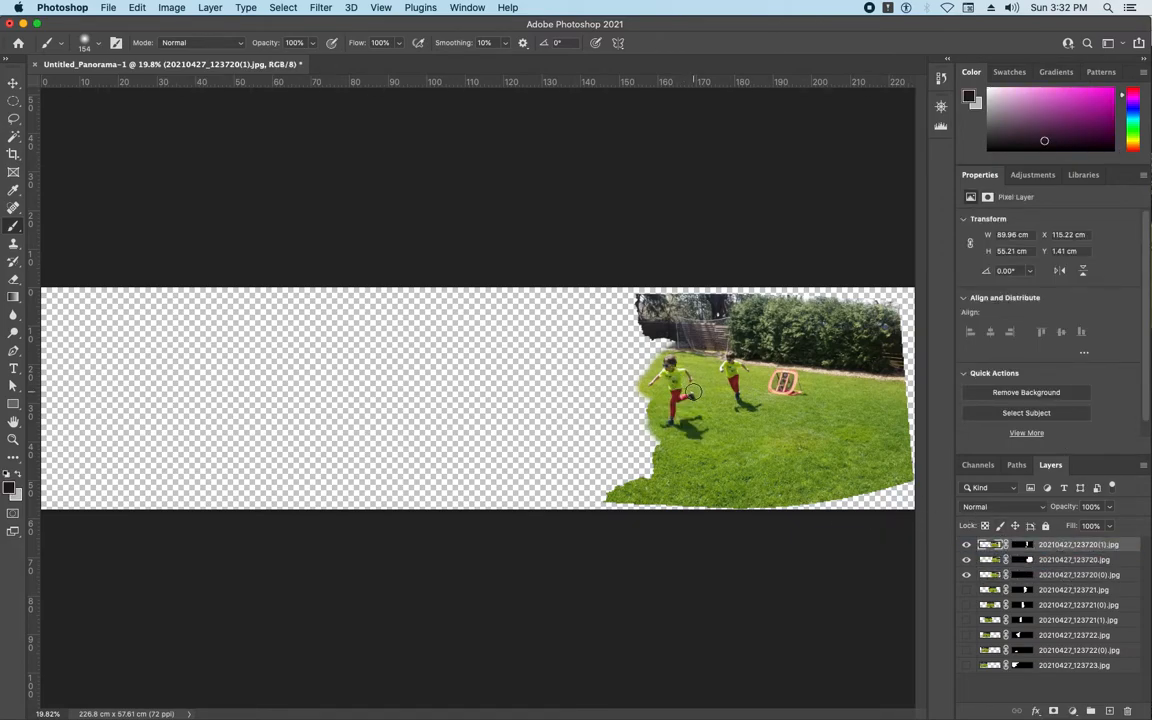
Step: Show the six remaining hidden layers, from 20210427_123721.jpg down to 20210427_123723.jpg
click(966, 590)
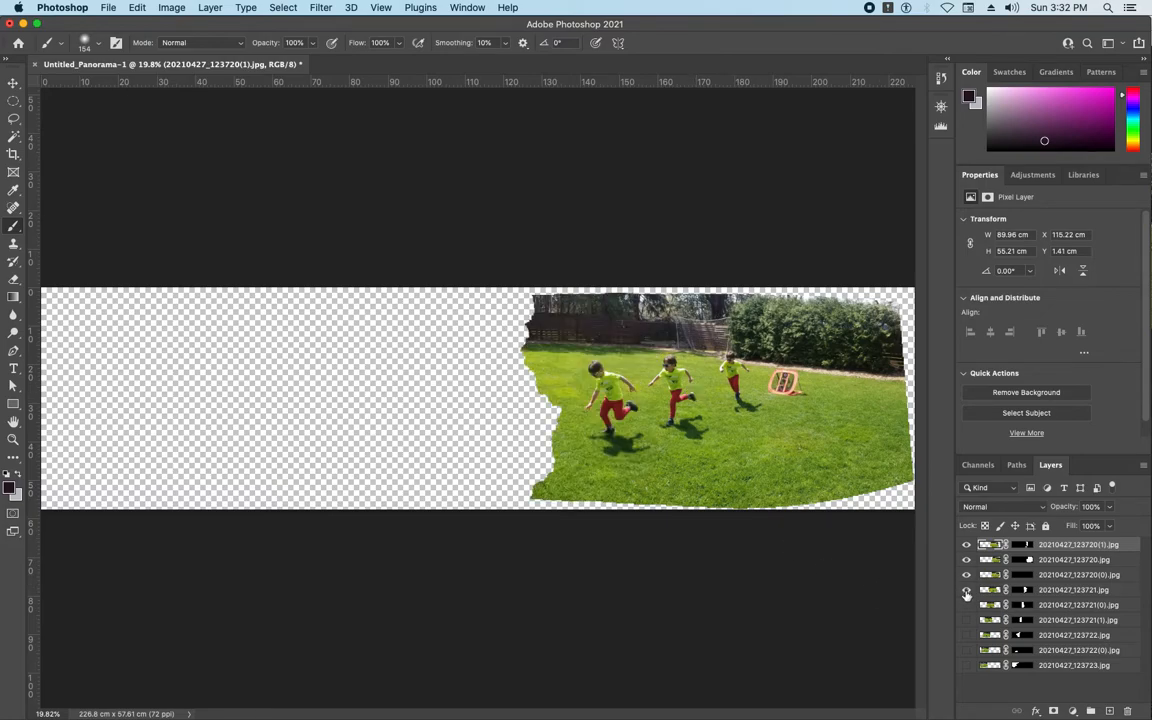
click(966, 605)
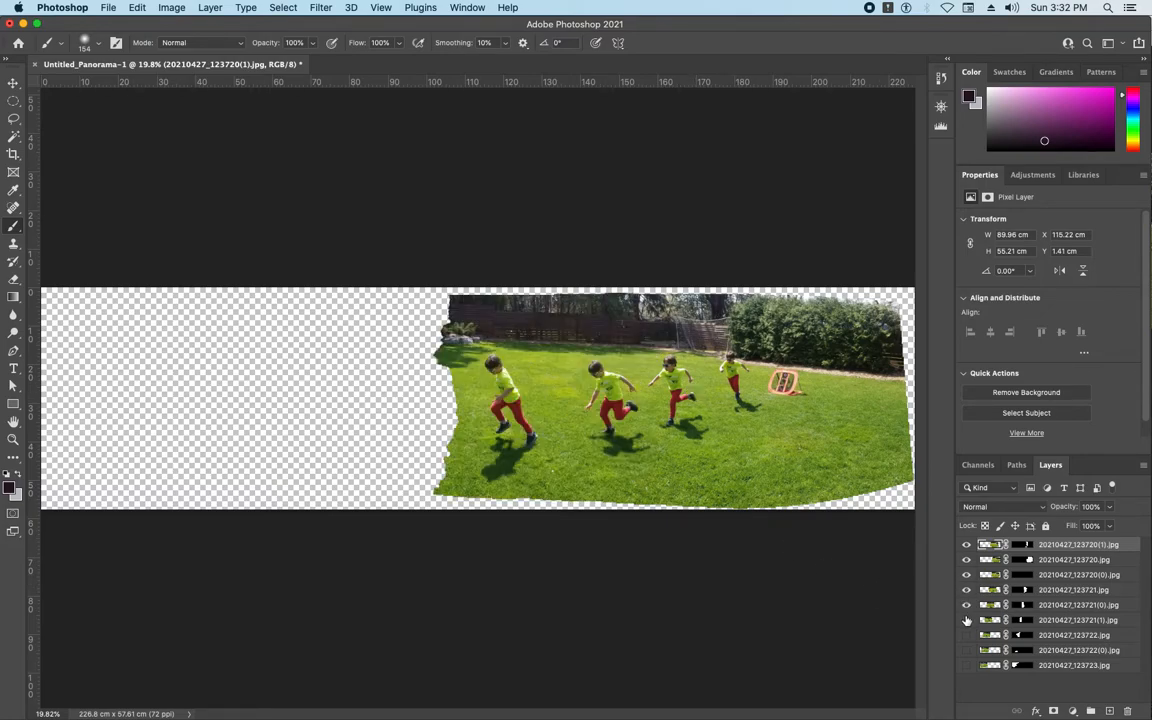
click(966, 620)
click(966, 635)
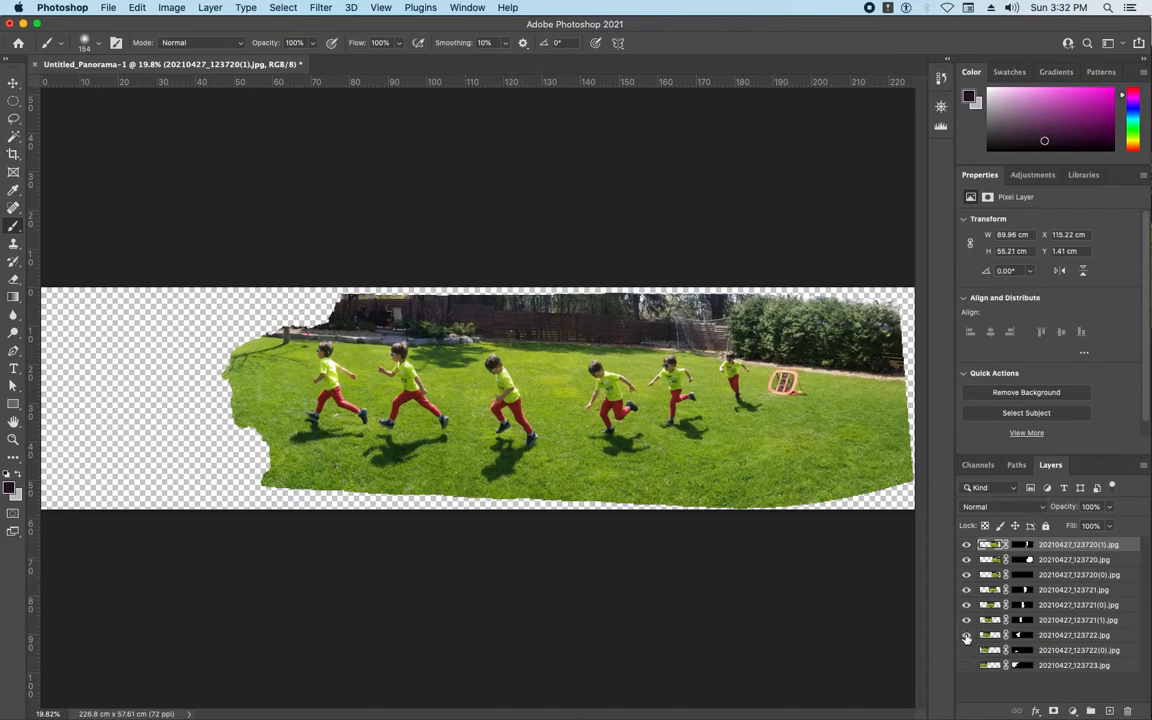
click(966, 650)
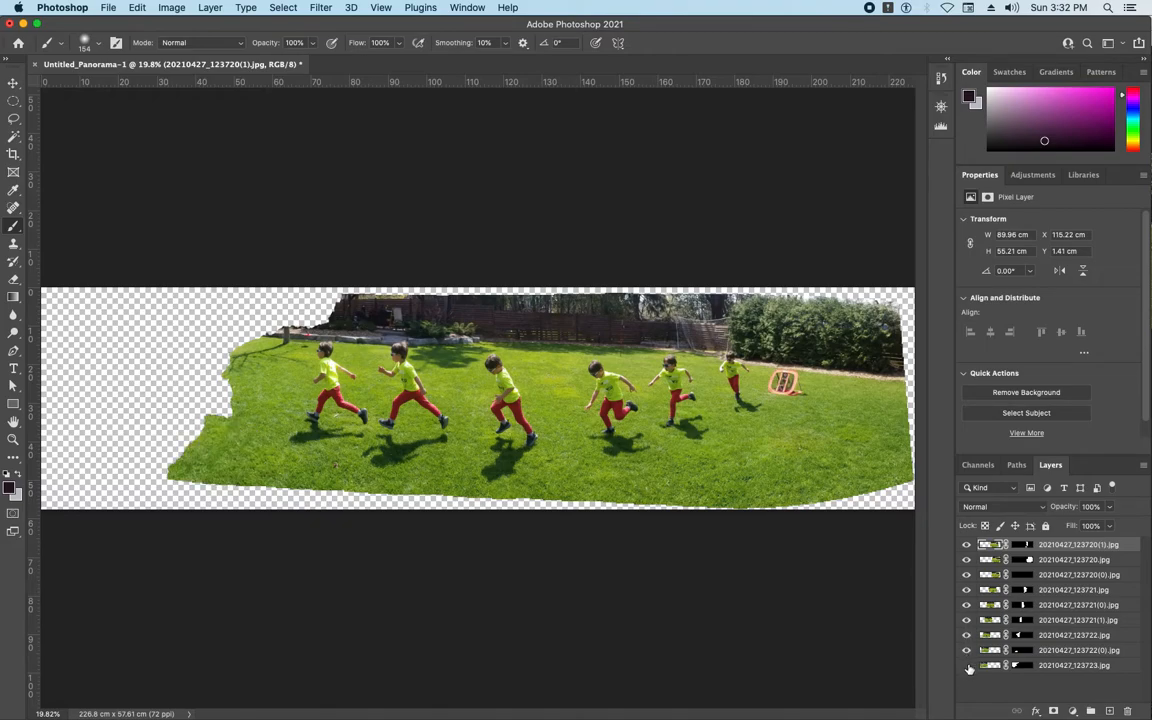
click(966, 665)
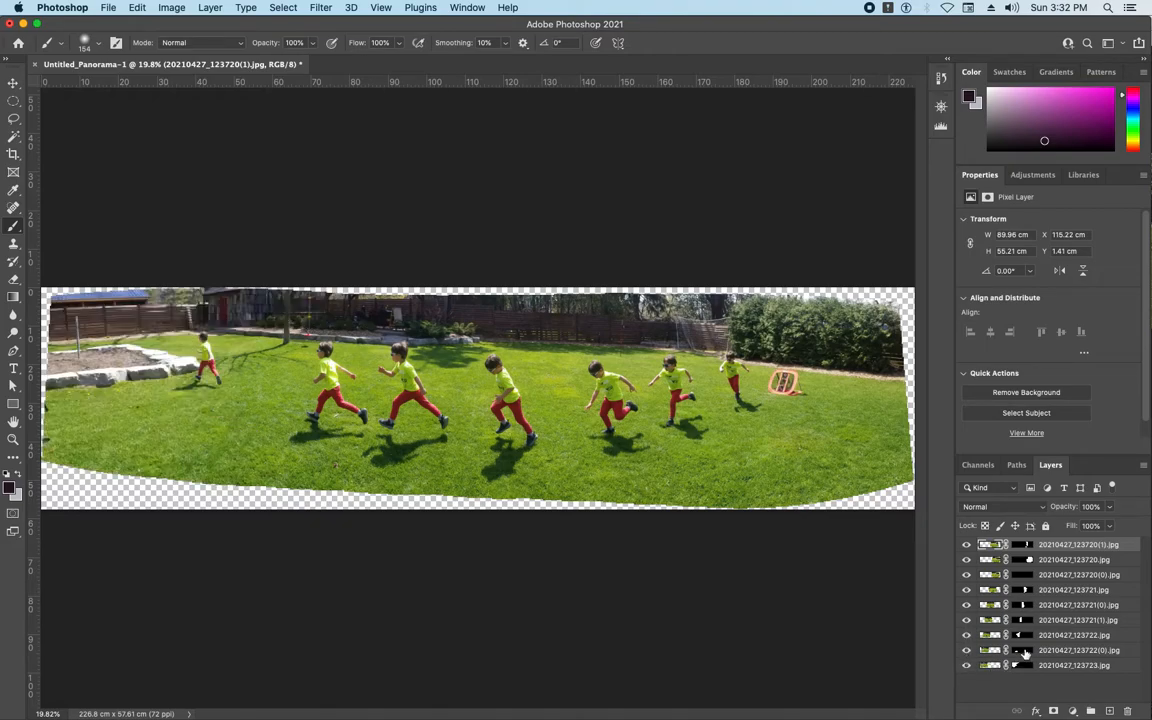
Step: Show only layer 20210427_123722(0).jpg and paint white on its layer mask to reveal the running boy and his shadow
click(1021, 650)
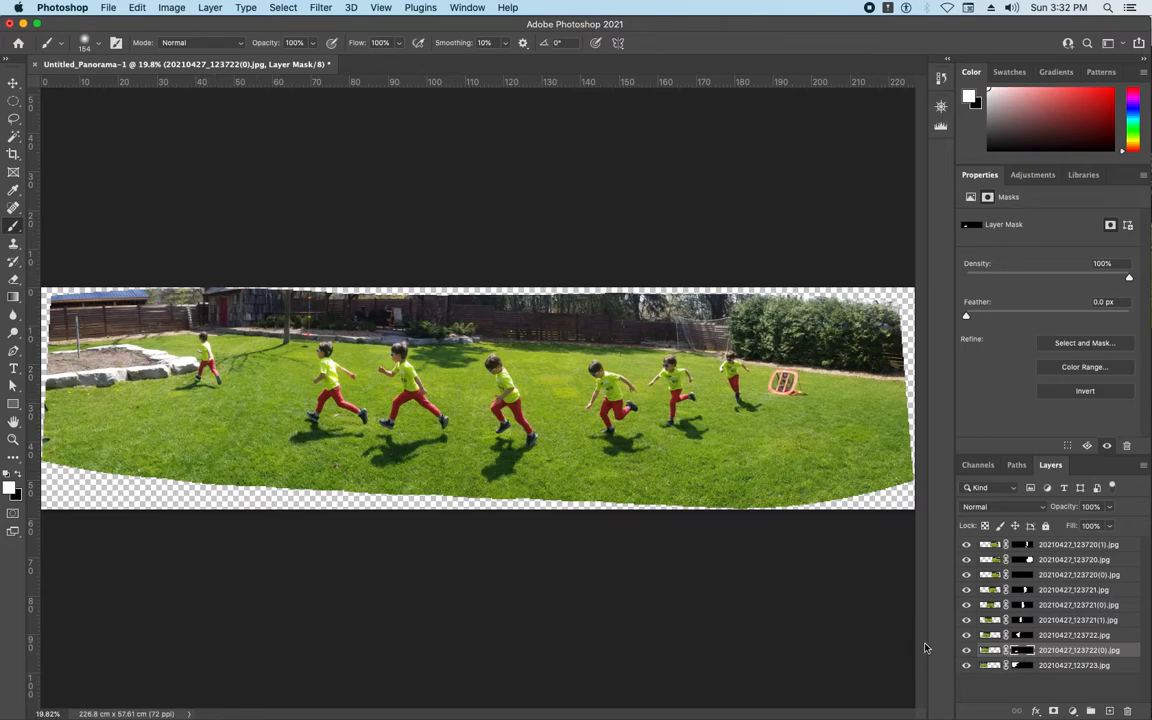
alt+click(966, 650)
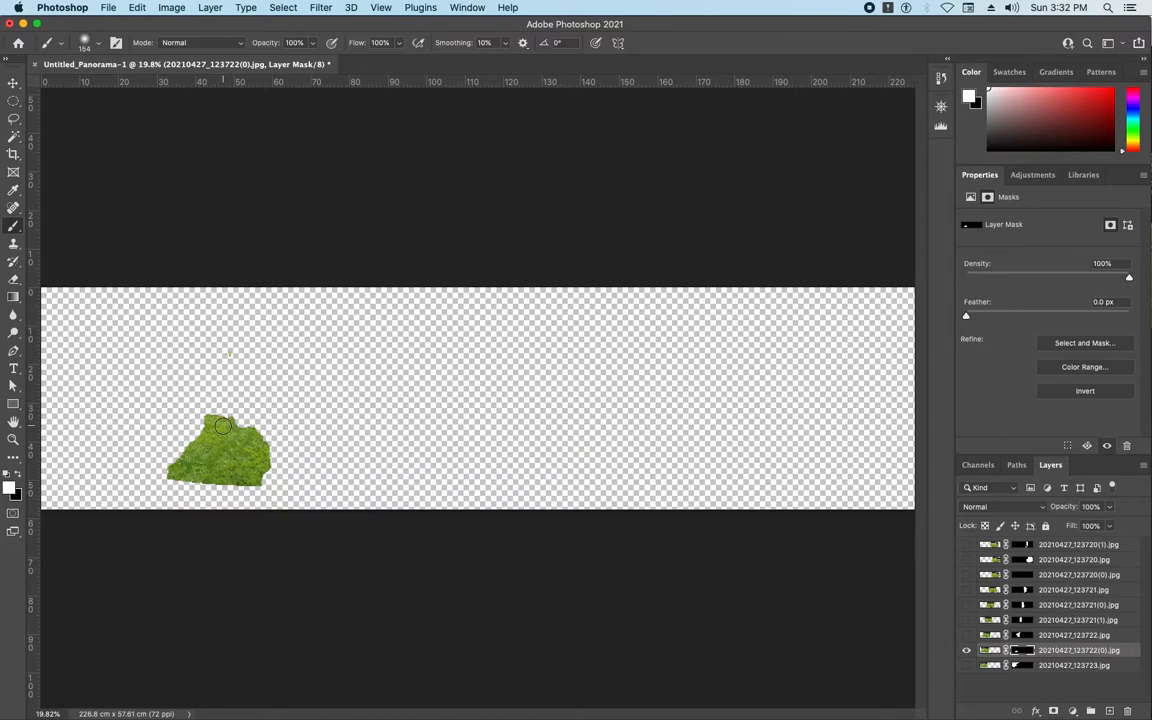
mouse_move(222, 426)
mouse_down()
mouse_move(252, 410)
mouse_move(253, 356)
mouse_move(263, 386)
mouse_move(255, 345)
mouse_move(244, 363)
mouse_move(248, 342)
mouse_move(240, 372)
mouse_move(276, 400)
mouse_move(269, 393)
mouse_move(234, 425)
mouse_move(252, 415)
mouse_move(214, 413)
mouse_move(245, 346)
mouse_move(262, 354)
mouse_move(244, 383)
mouse_up()
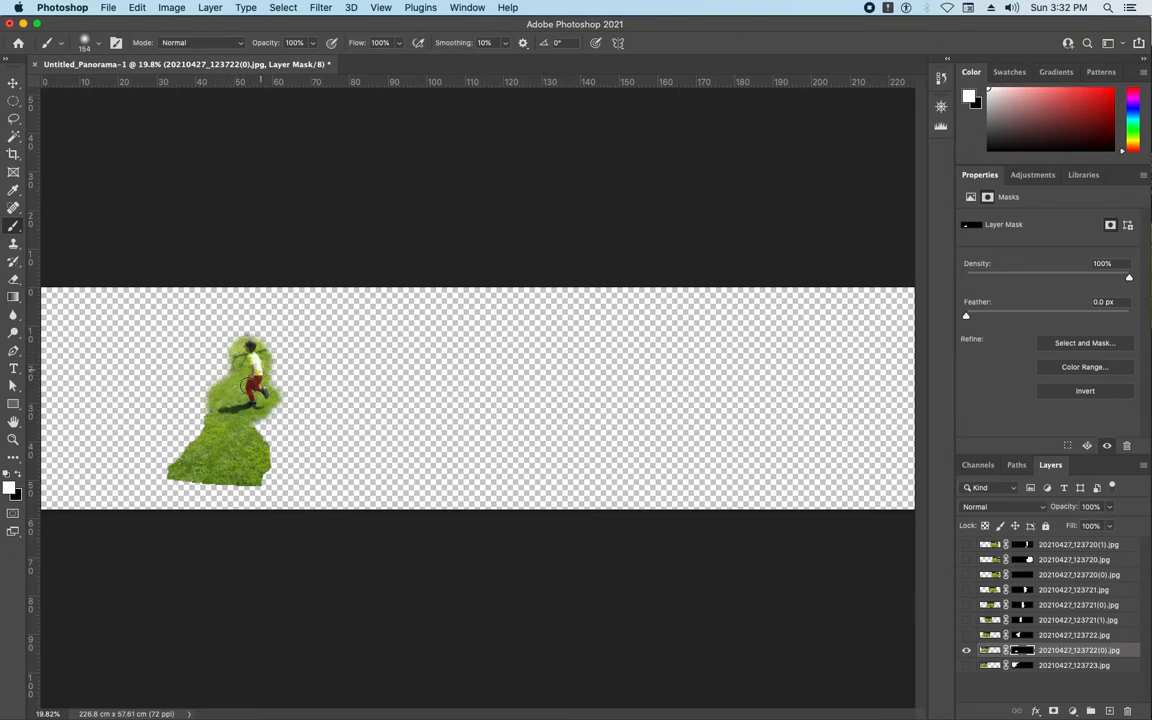
Step: Paint black on the 20210427_123722(0).jpg layer mask to hide the excess grass behind the boy, then restore white as the foreground color
click(16, 477)
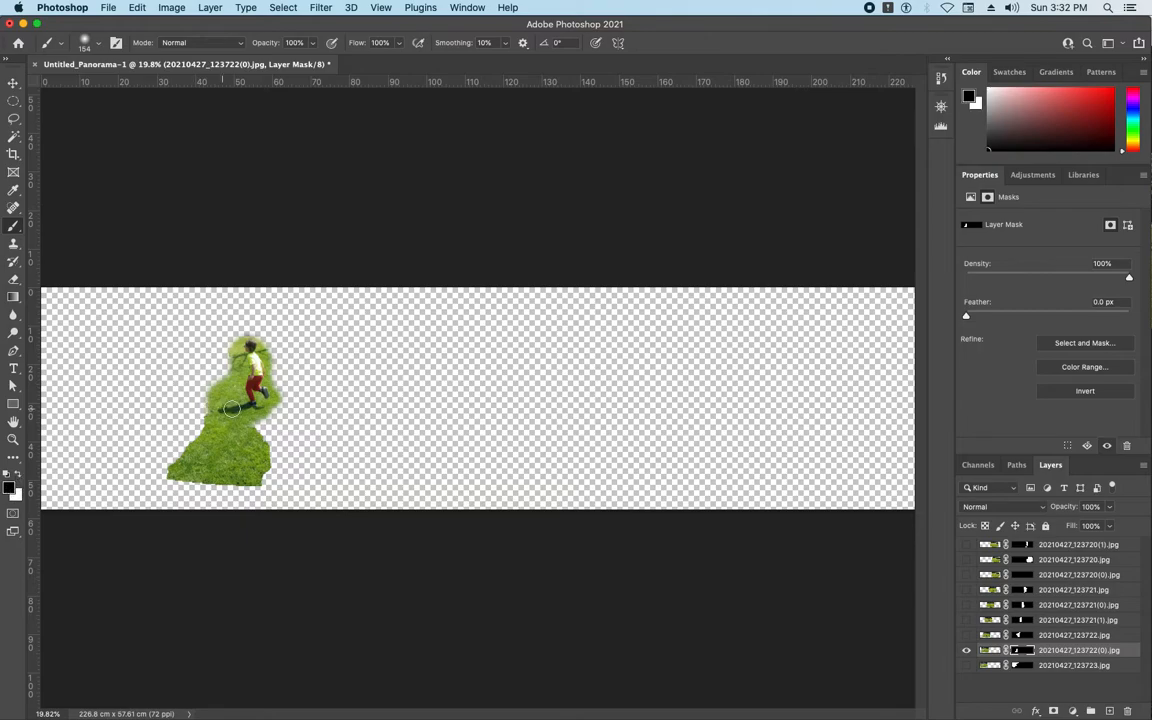
mouse_move(219, 378)
mouse_down()
mouse_move(201, 344)
mouse_move(190, 350)
mouse_move(226, 385)
mouse_up()
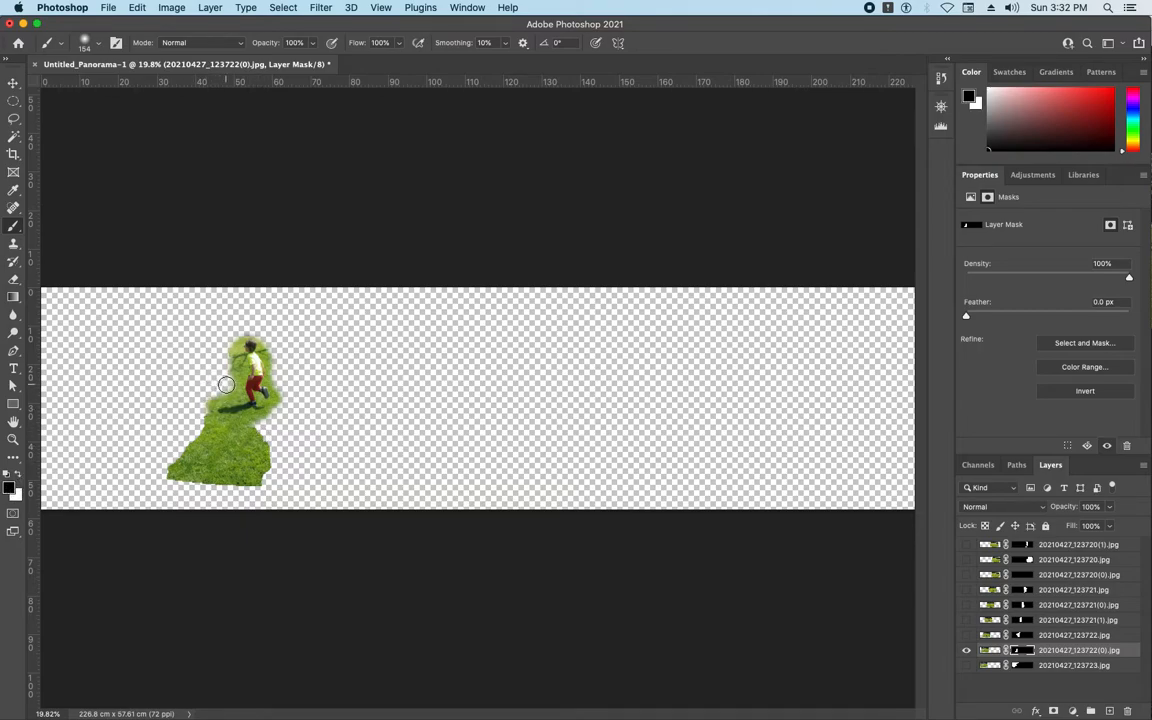
click(17, 475)
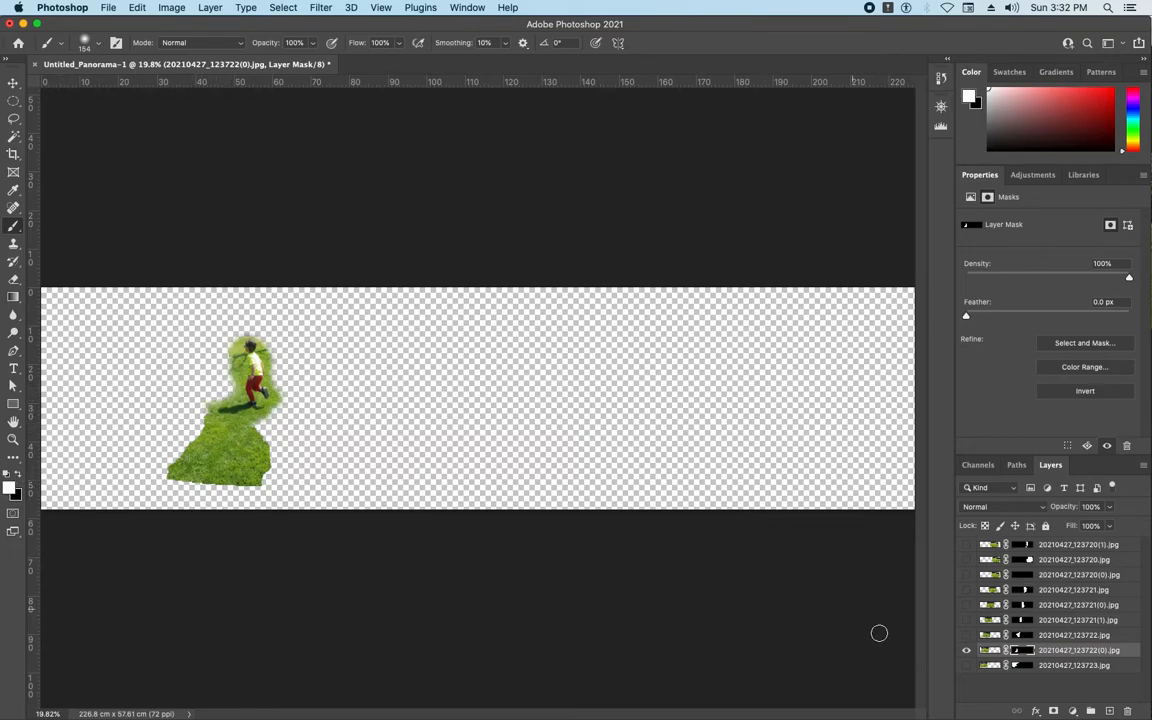
Step: Show all the other layers again and move layer 20210427_123722(0).jpg above 20210427_123721(1).jpg in the stack
alt+click(966, 648)
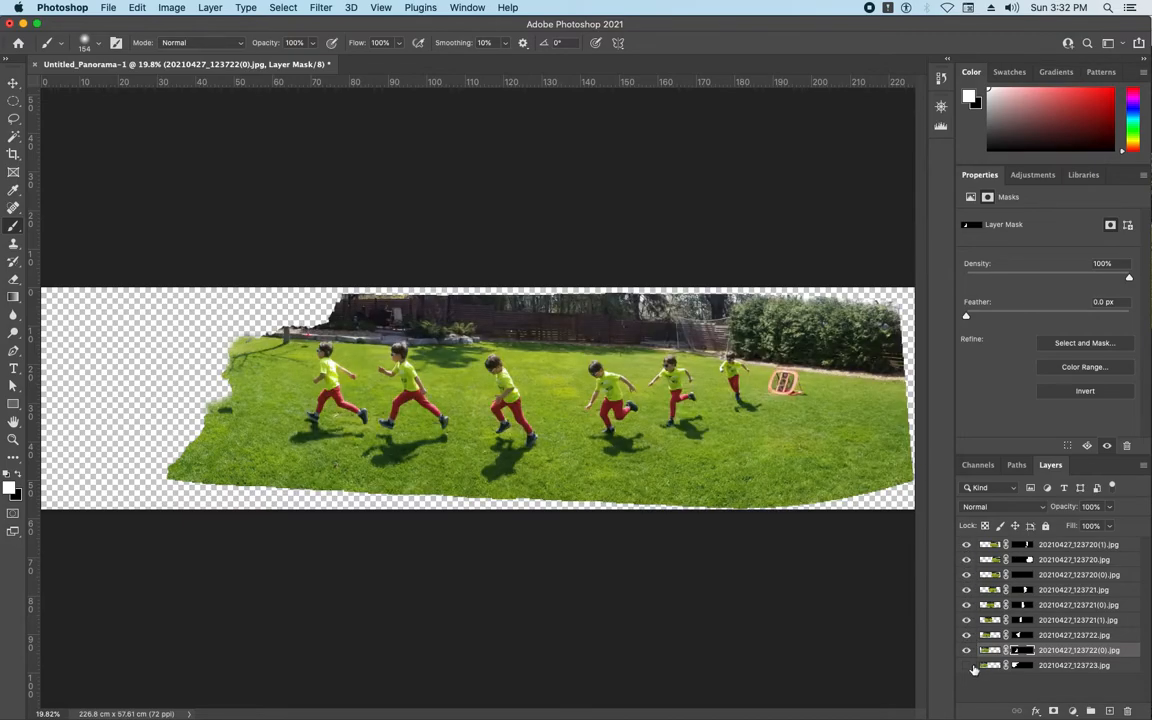
click(965, 666)
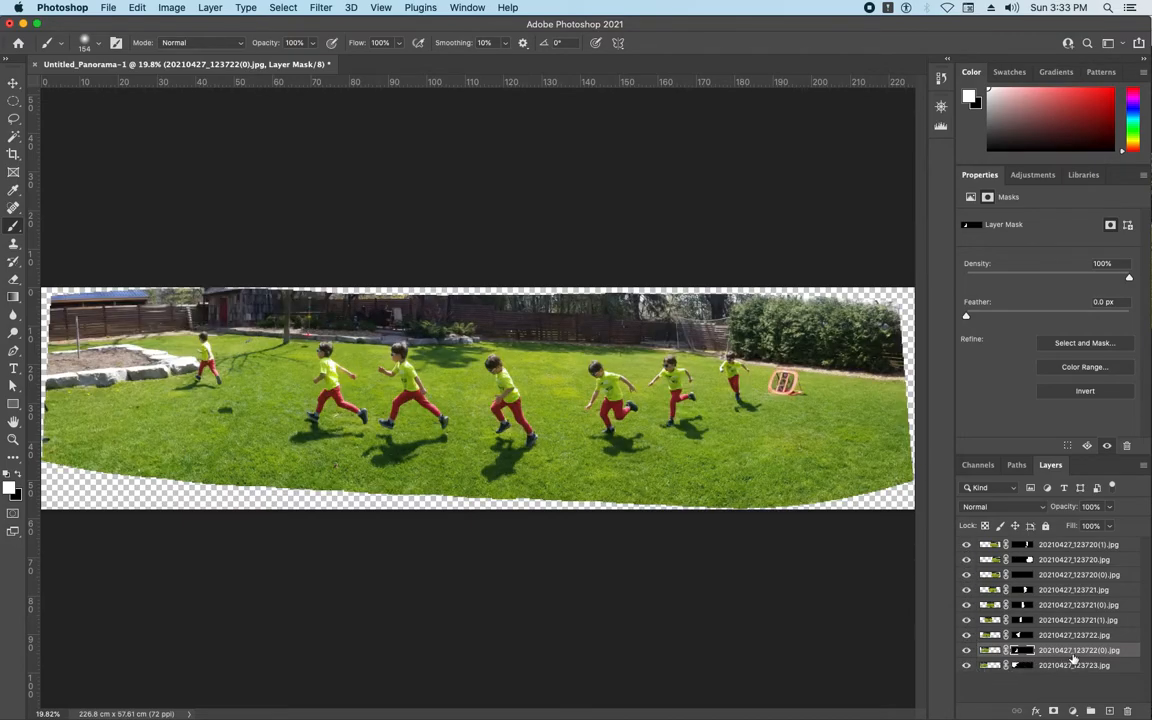
drag(1063, 655, 1067, 622)
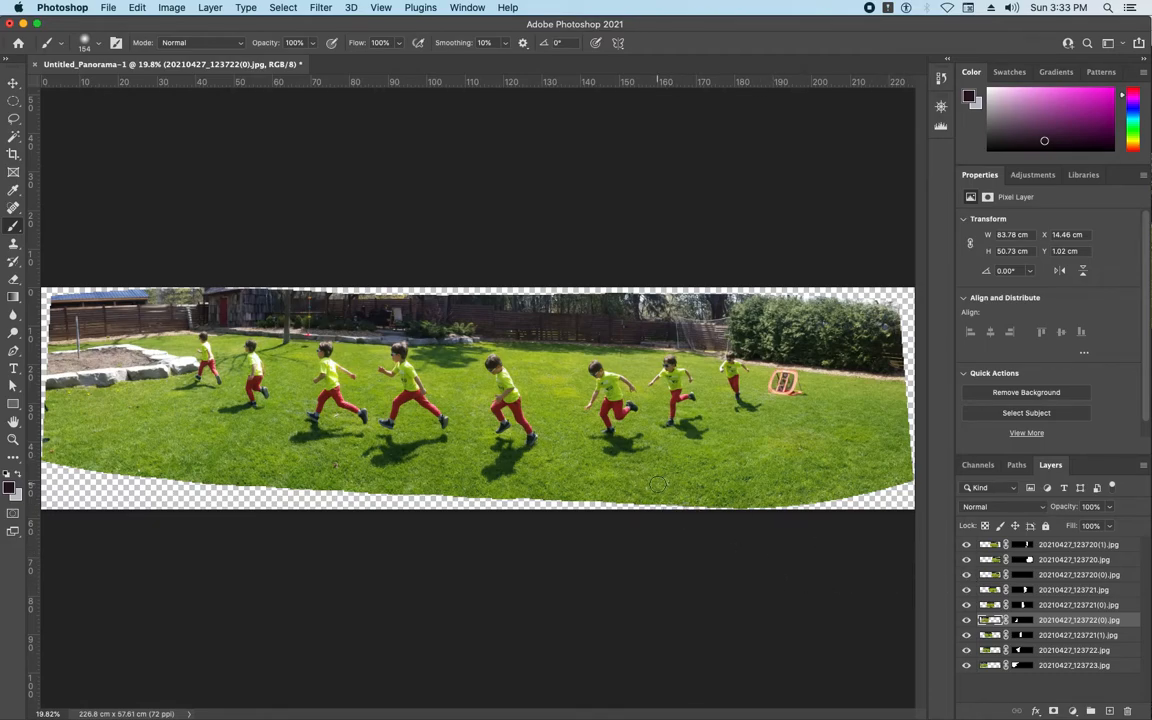
Step: Save the layered panorama to the Desktop in Photoshop format, named with the author's name plus _task3_pan, replacing the existing file
key(super+s)
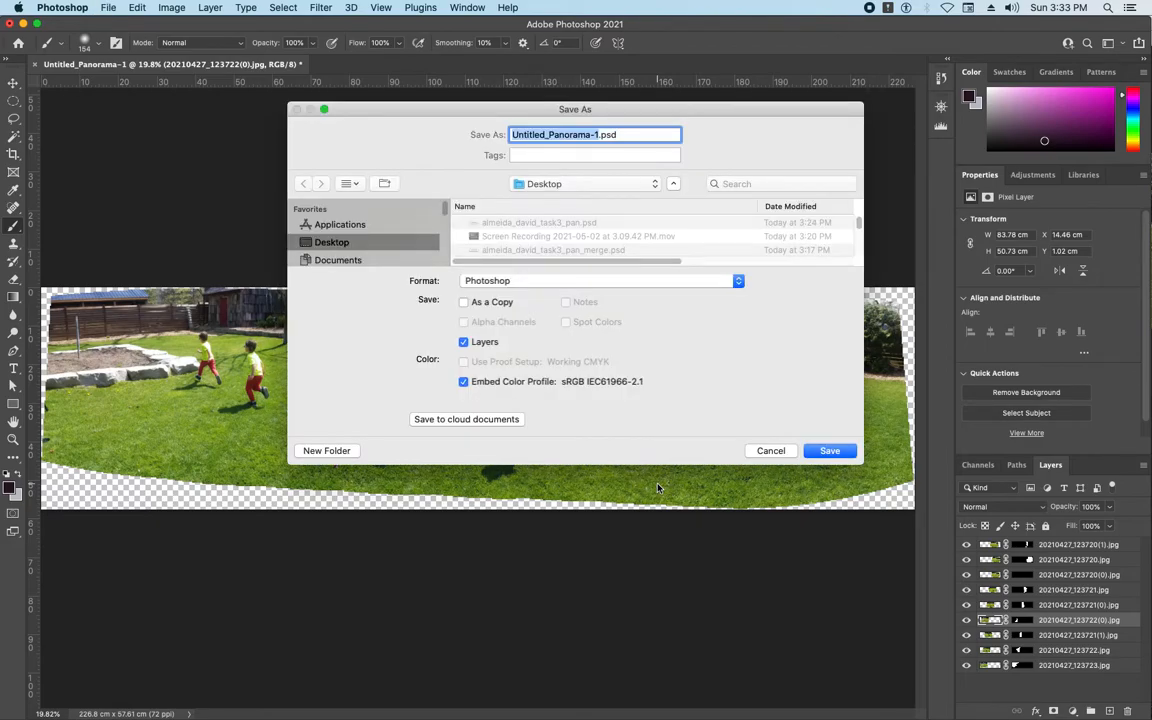
text(meida_)
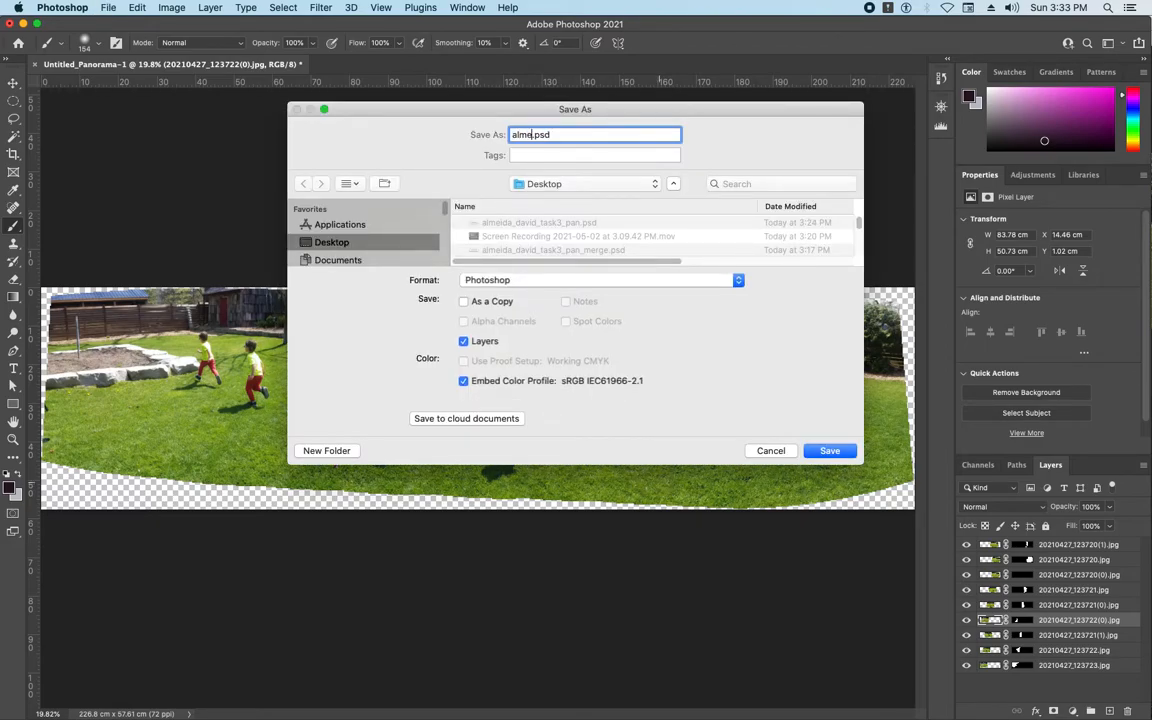
text(david_task3_pan)
key(Return)
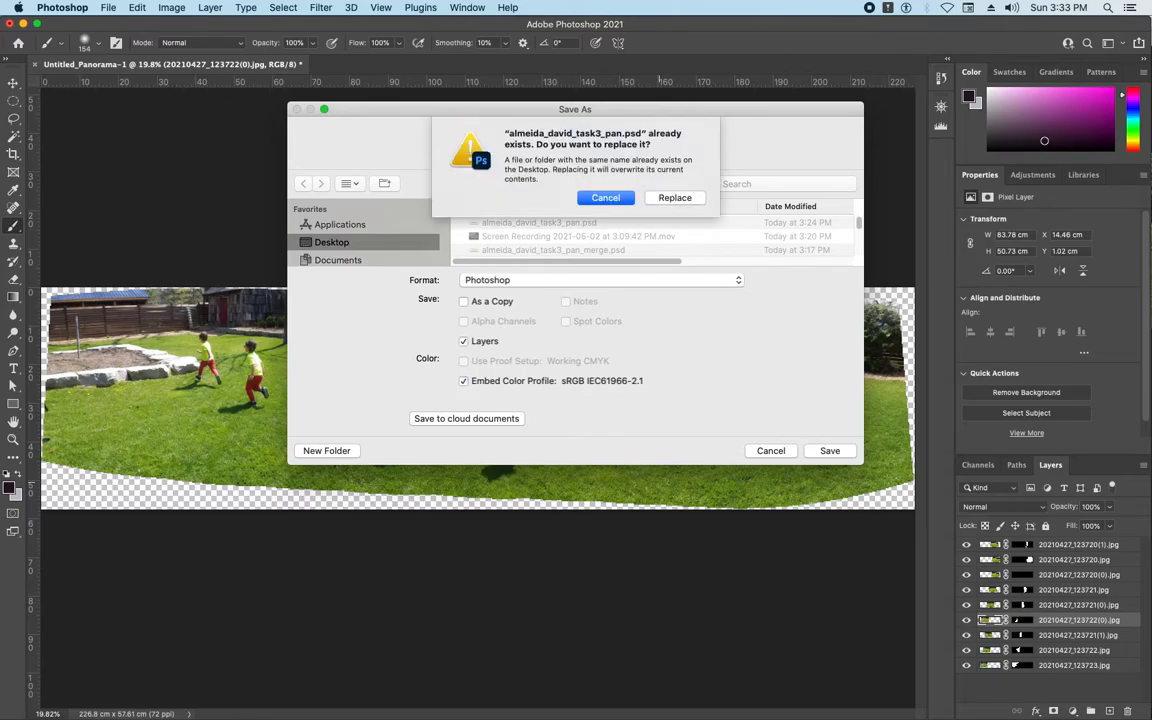
click(605, 197)
click(836, 452)
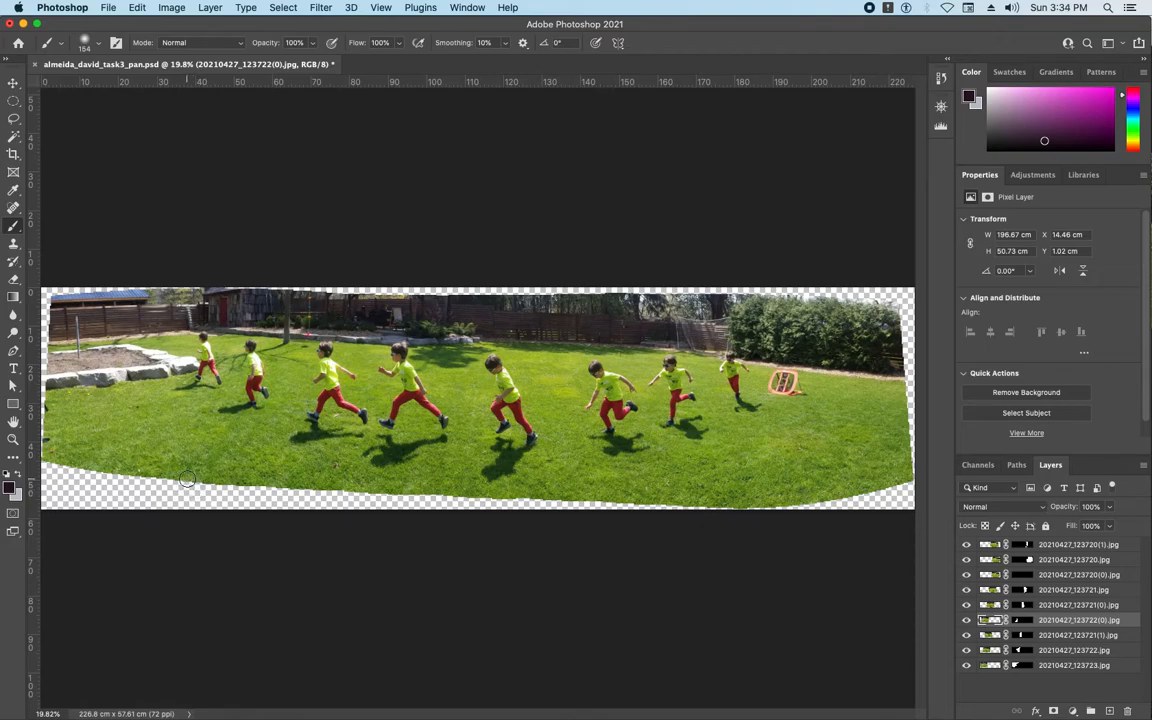
Step: Put all nine photo layers, from 20210427_123720(1).jpg to 20210427_123723.jpg, into one group and collapse it
click(1081, 546)
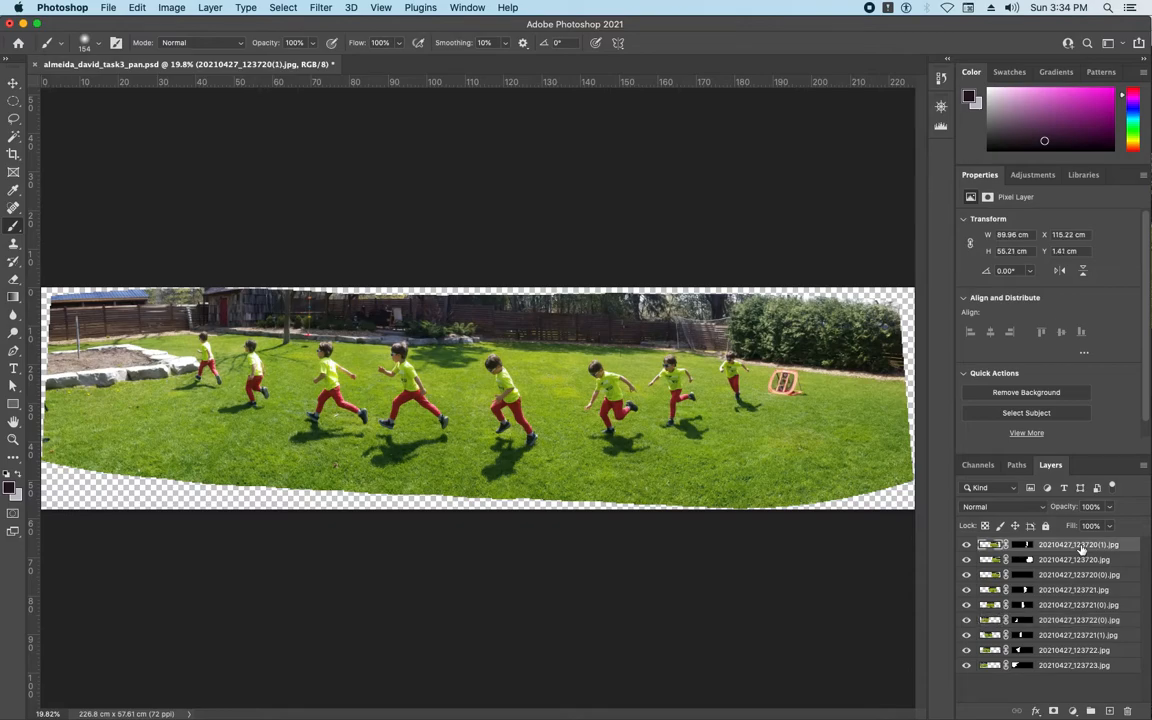
click(1060, 678)
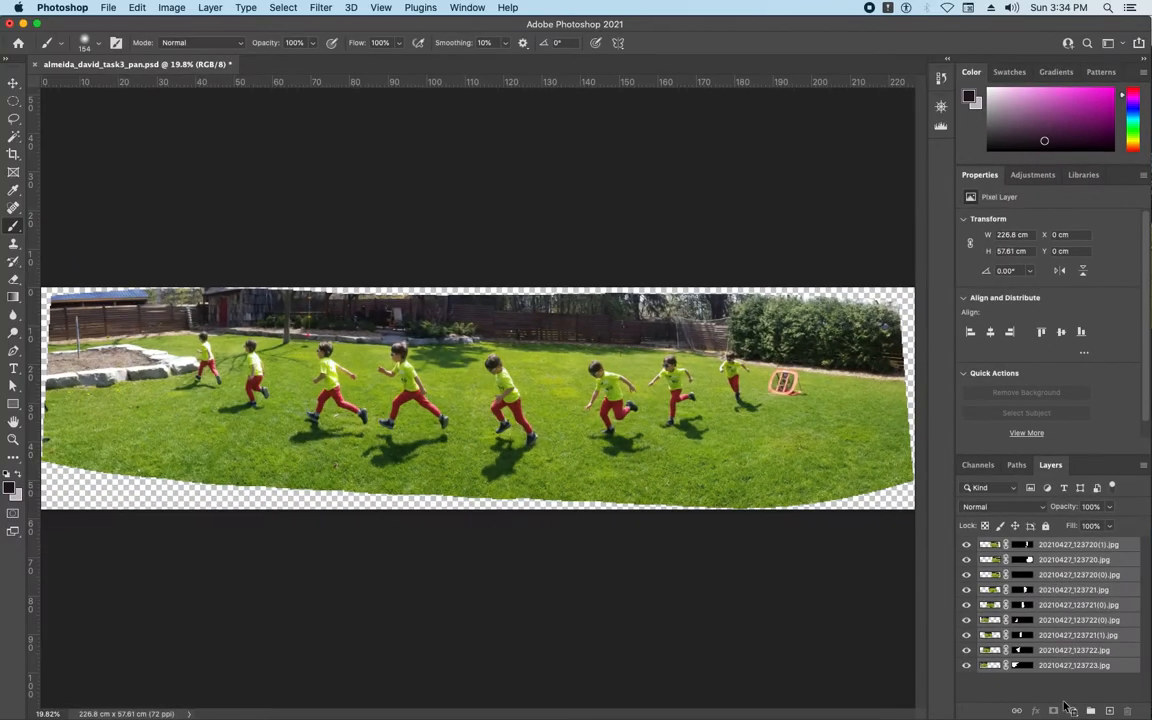
click(1090, 711)
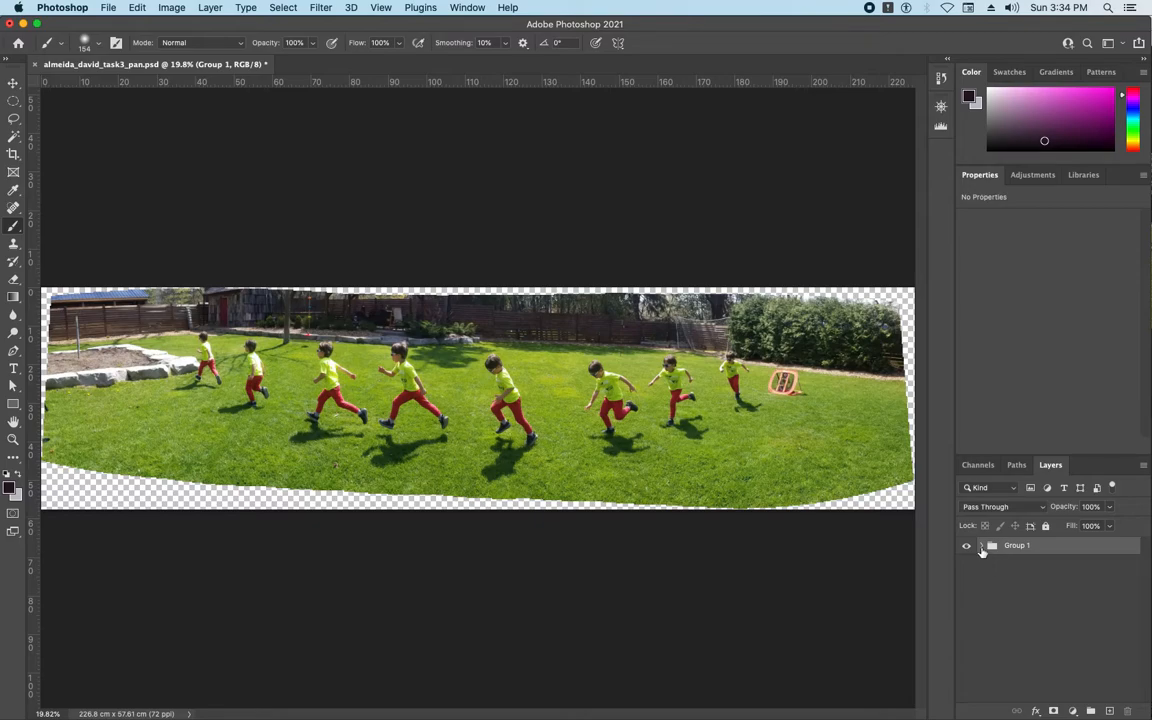
click(981, 546)
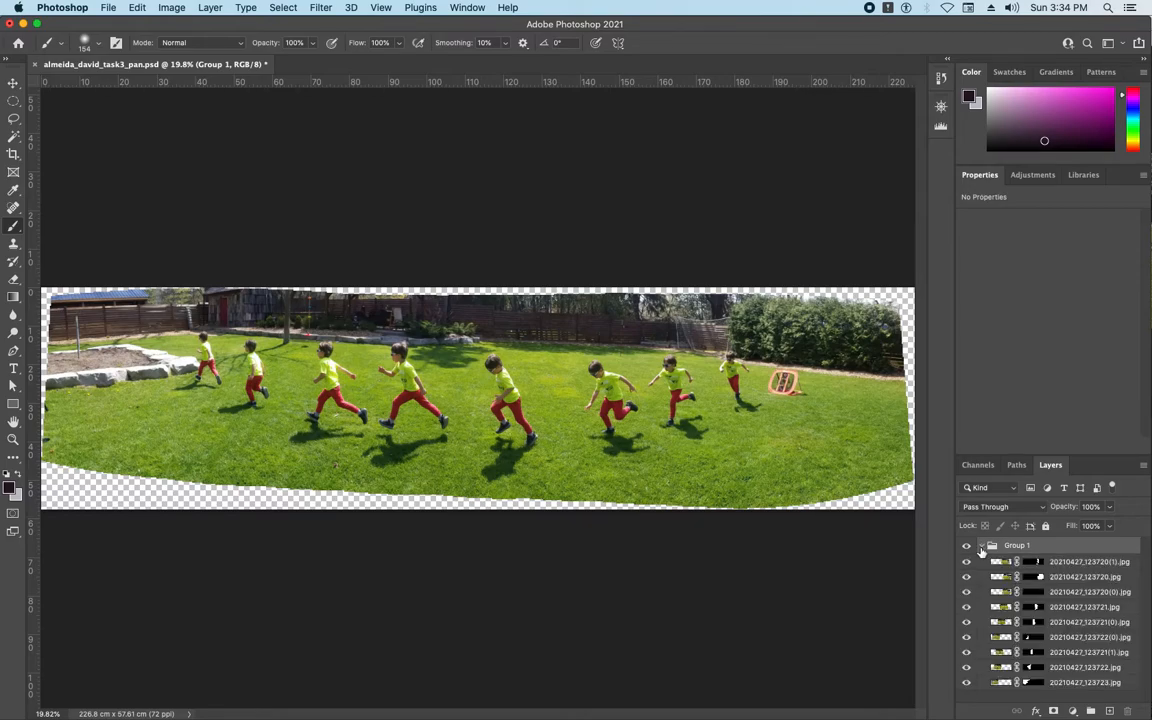
click(981, 546)
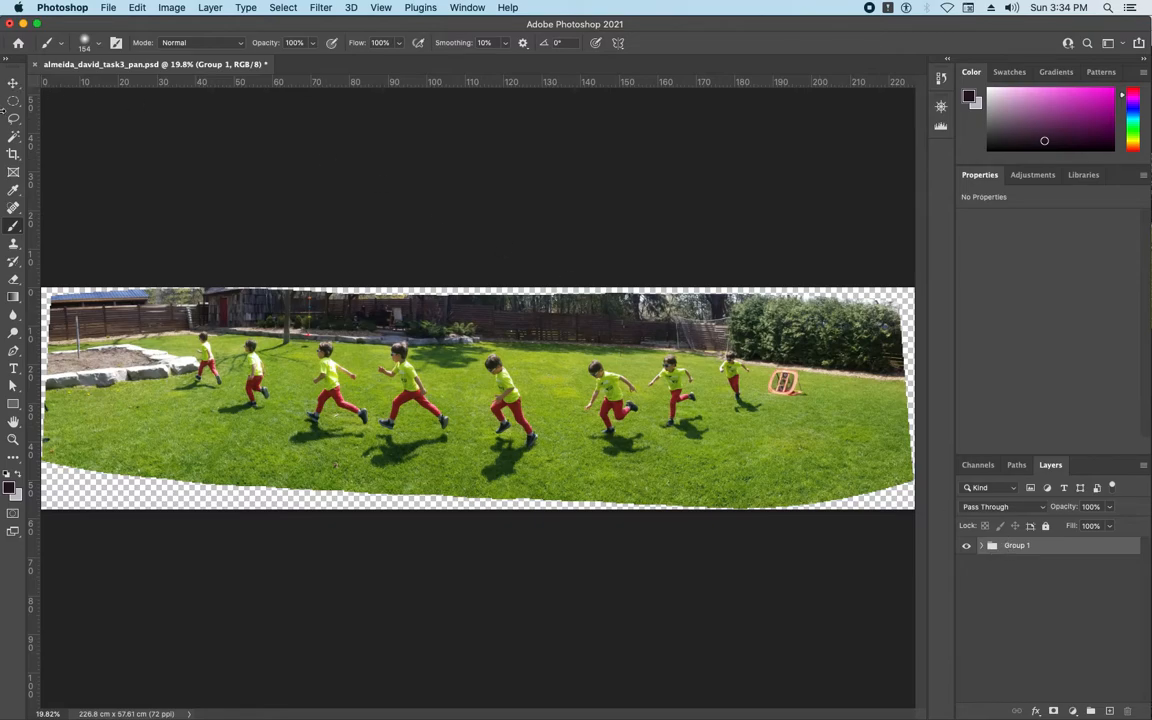
Step: Show the Move tool's transform controls around the collapsed group, with the whole panorama and space around it in view
click(13, 82)
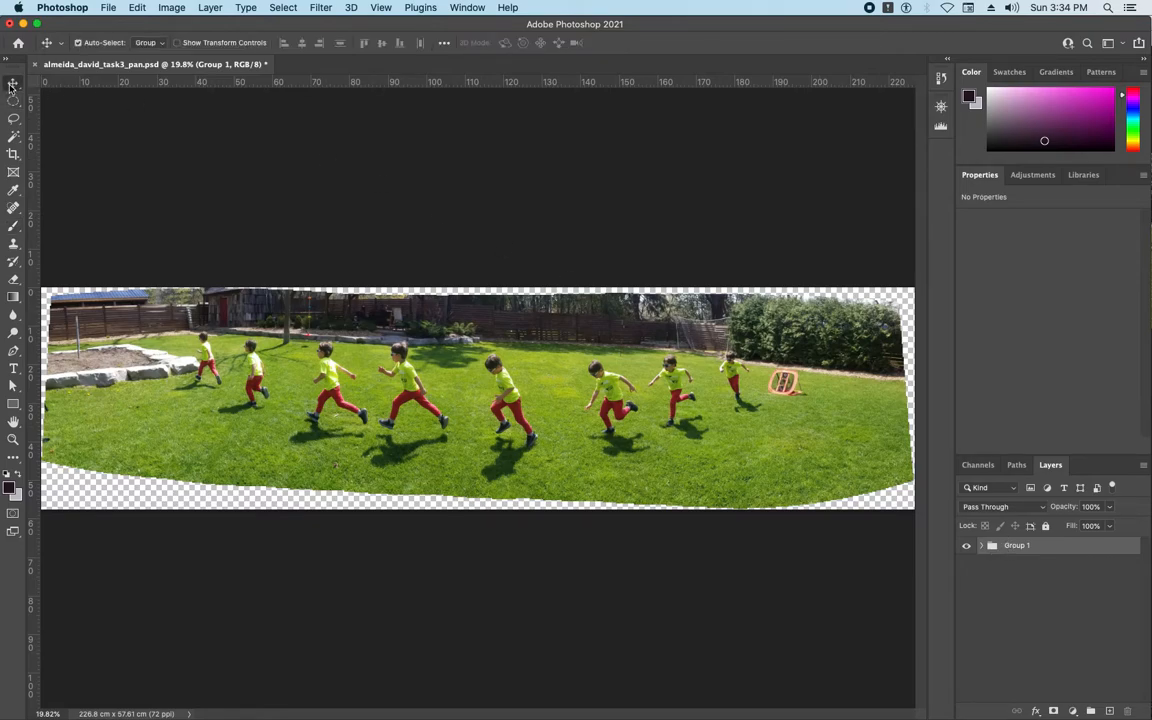
click(176, 43)
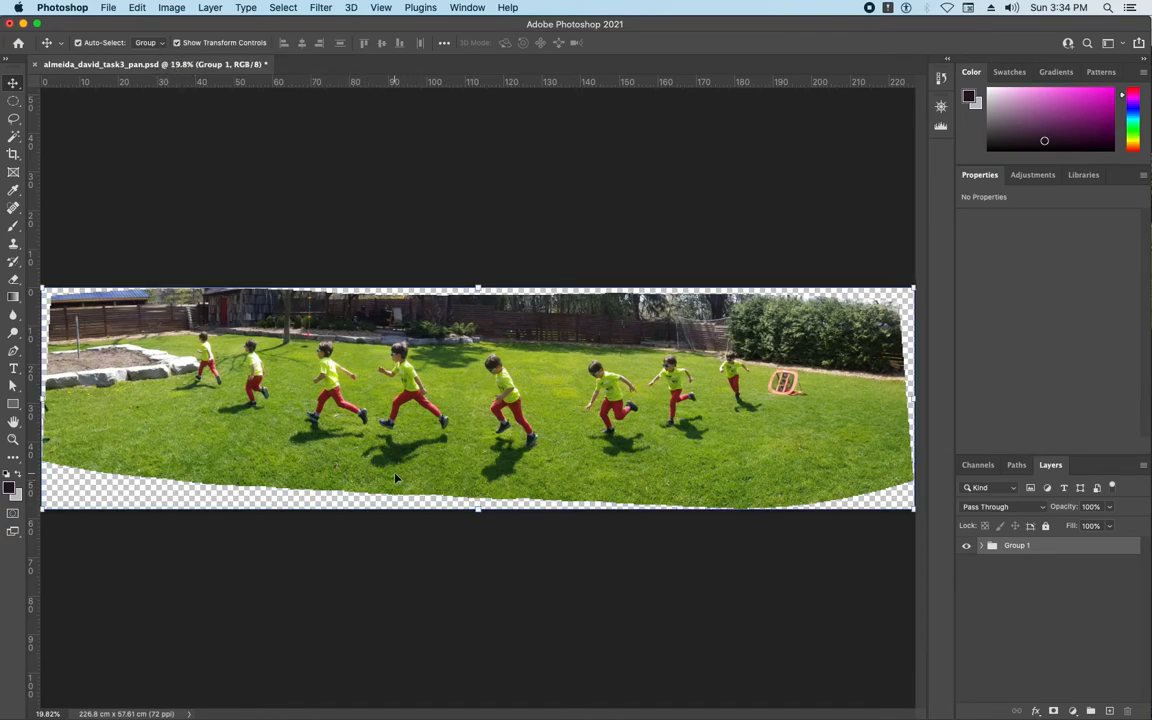
key(super+minus)
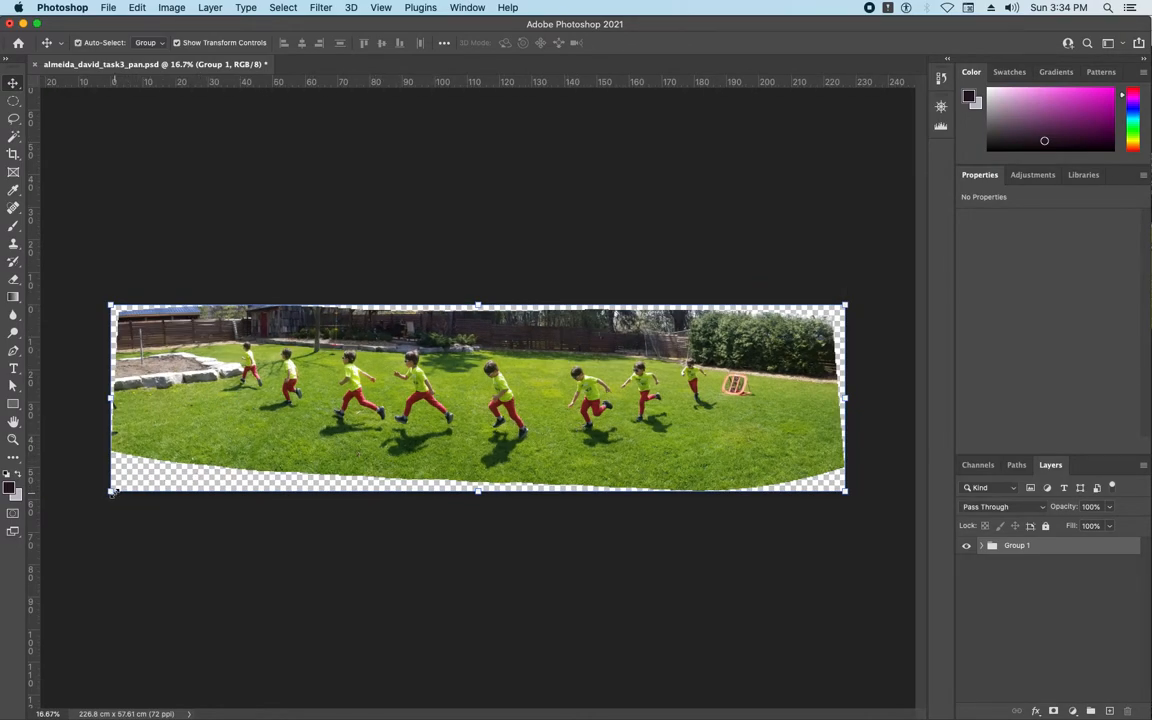
click(136, 8)
mouse_move(179, 327)
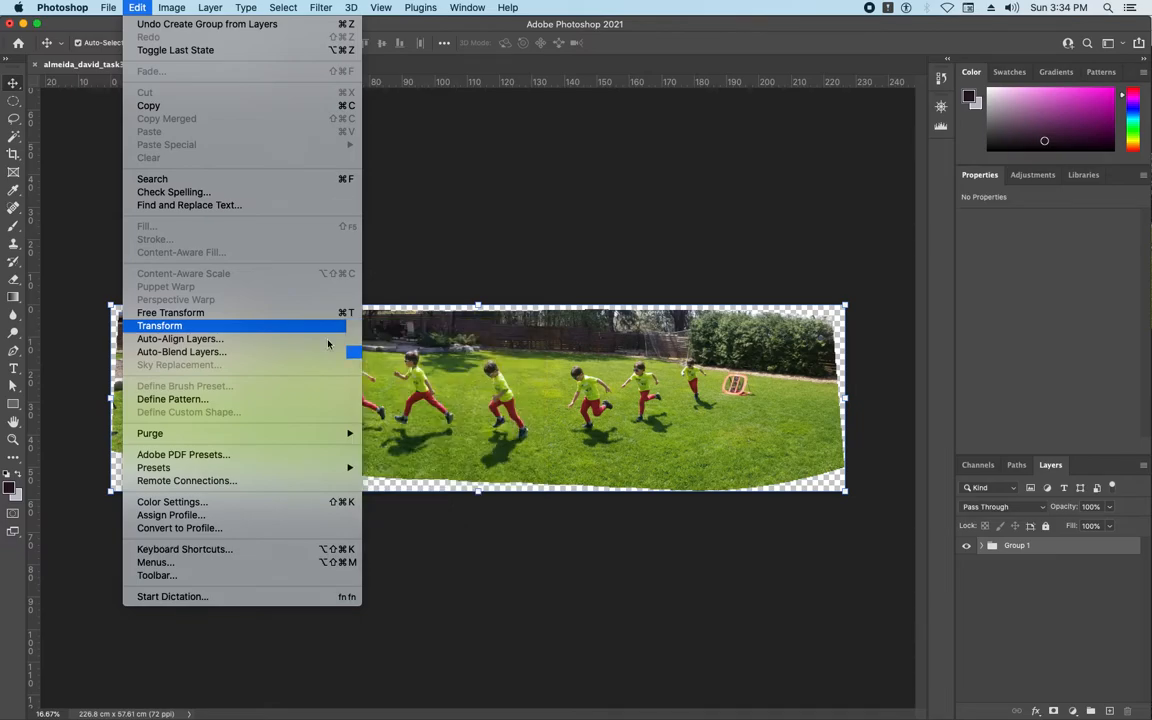
click(15, 85)
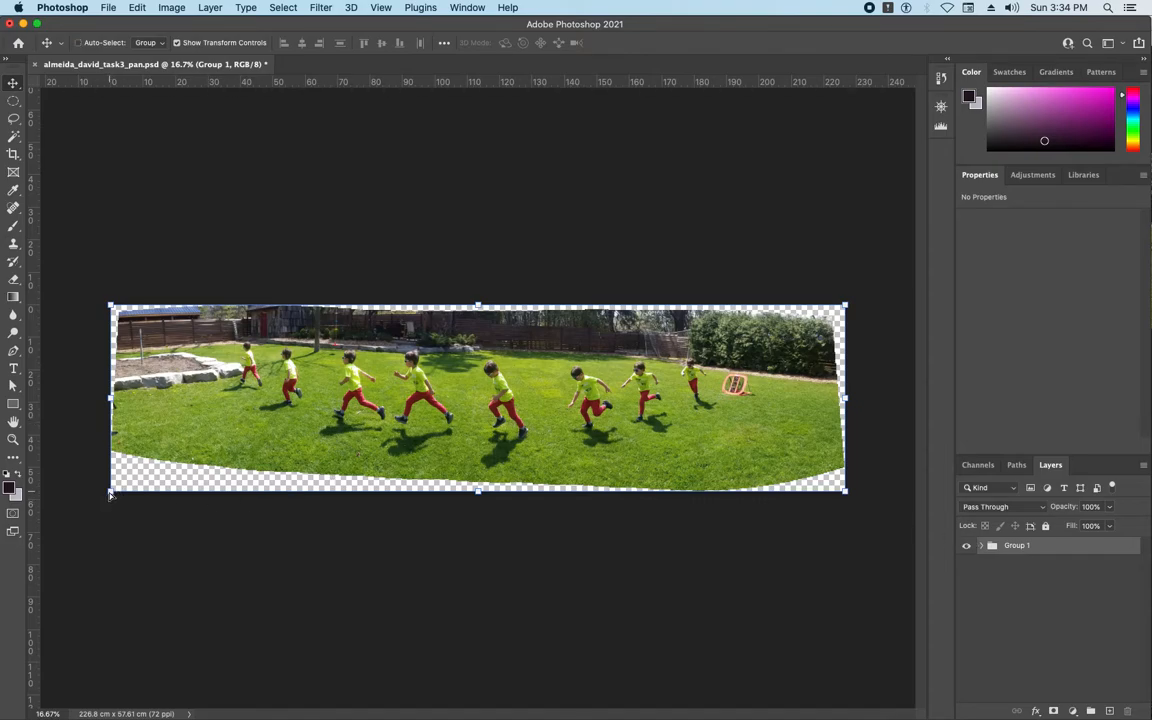
Step: Distort the group by pulling its corners outward beyond the canvas to fill most of the transparent gaps, and apply the transform
drag(111, 492, 102, 519)
drag(847, 497, 847, 507)
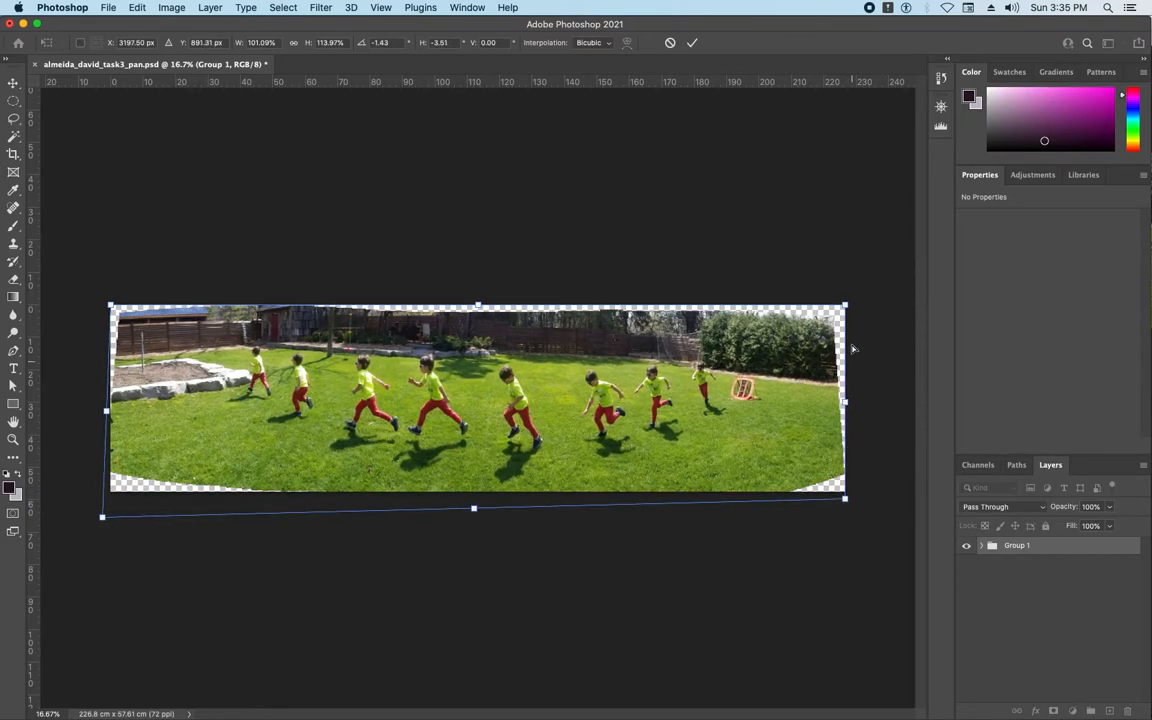
mouse_move(846, 308)
mouse_down()
mouse_move(864, 276)
mouse_move(858, 290)
mouse_up()
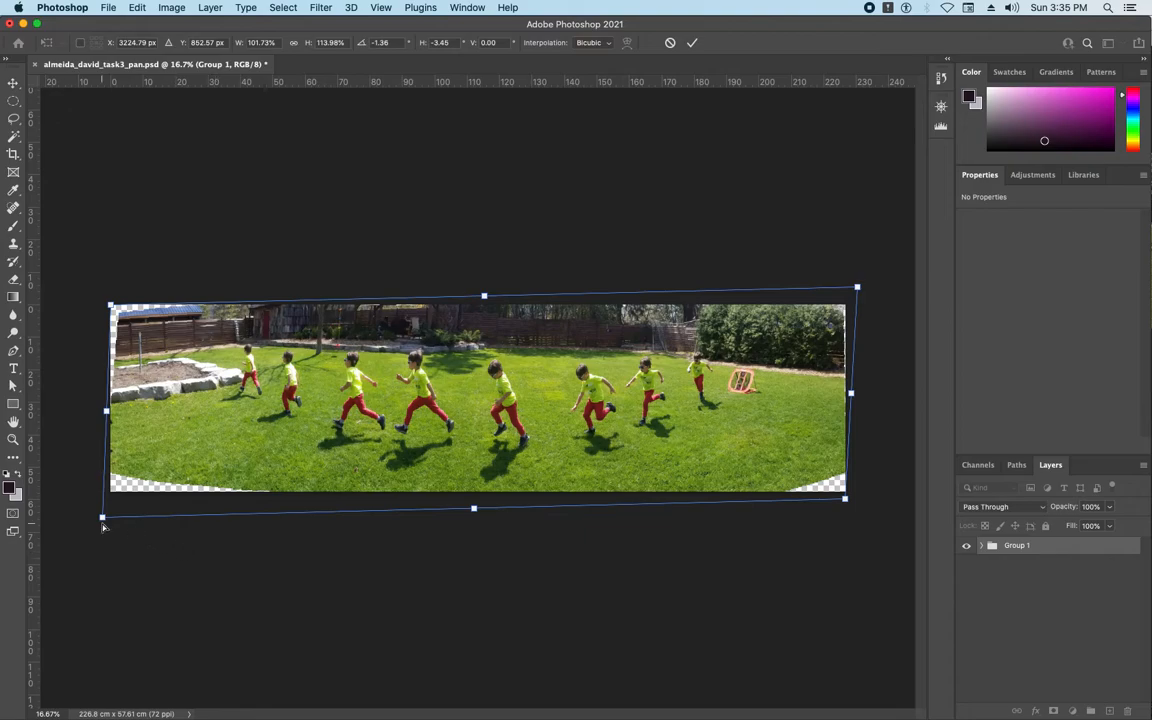
drag(103, 524, 100, 528)
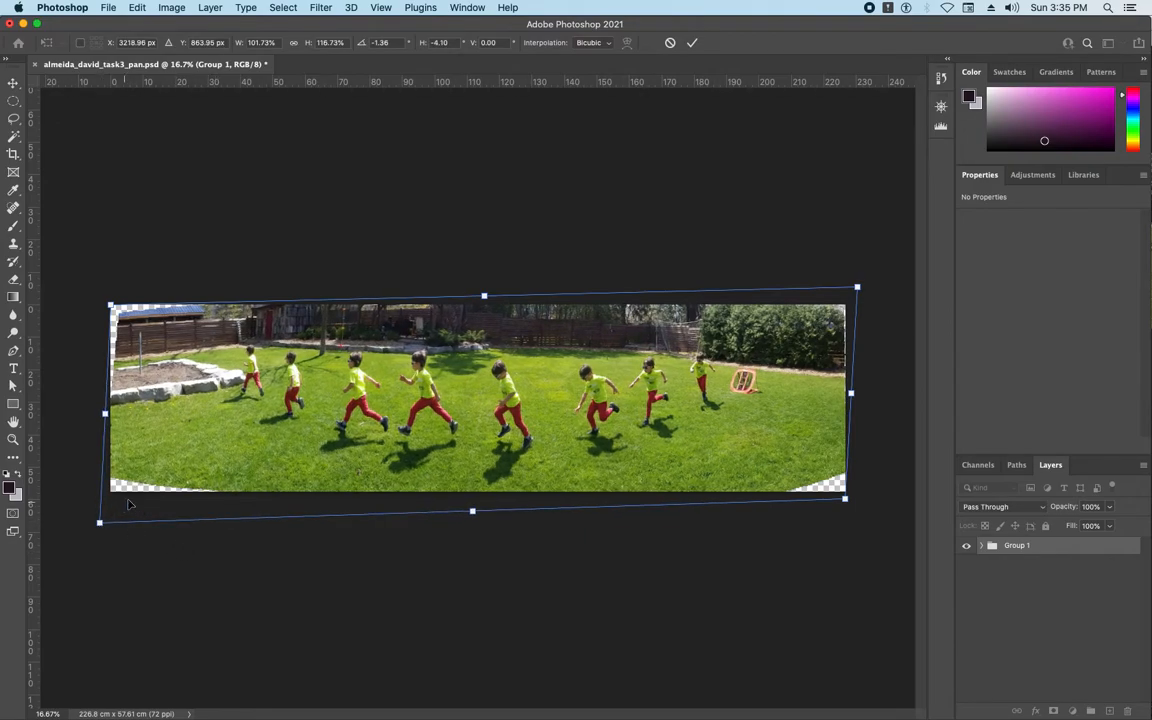
drag(110, 306, 101, 298)
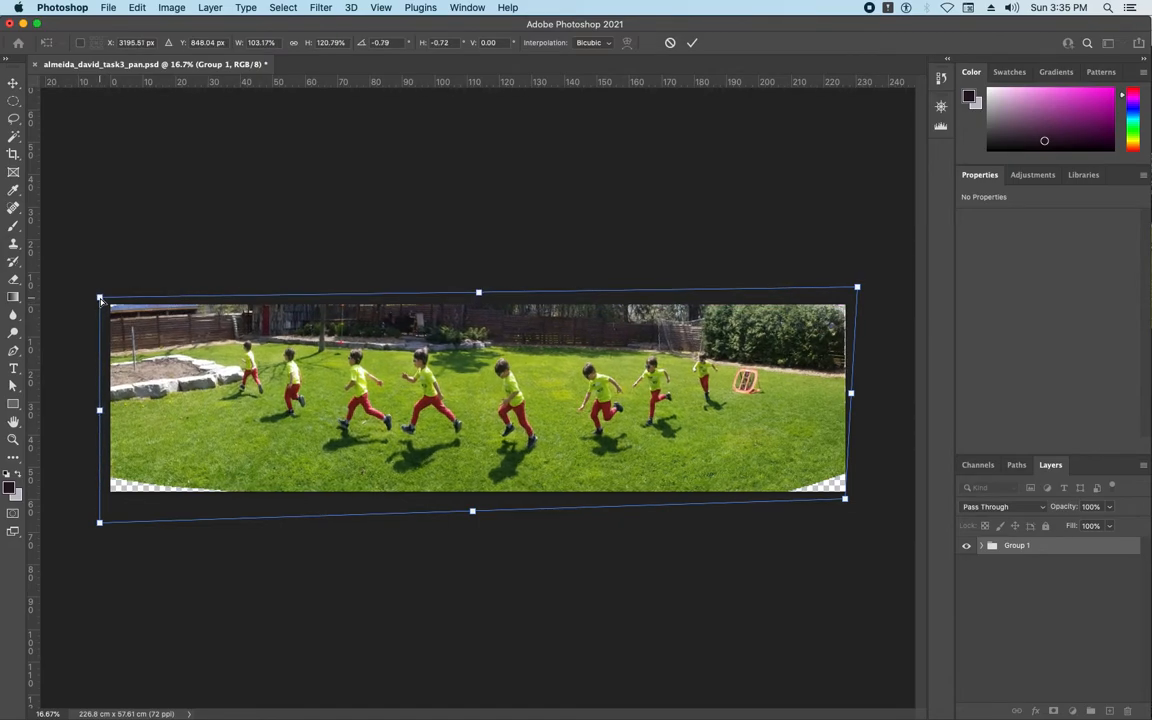
key(Return)
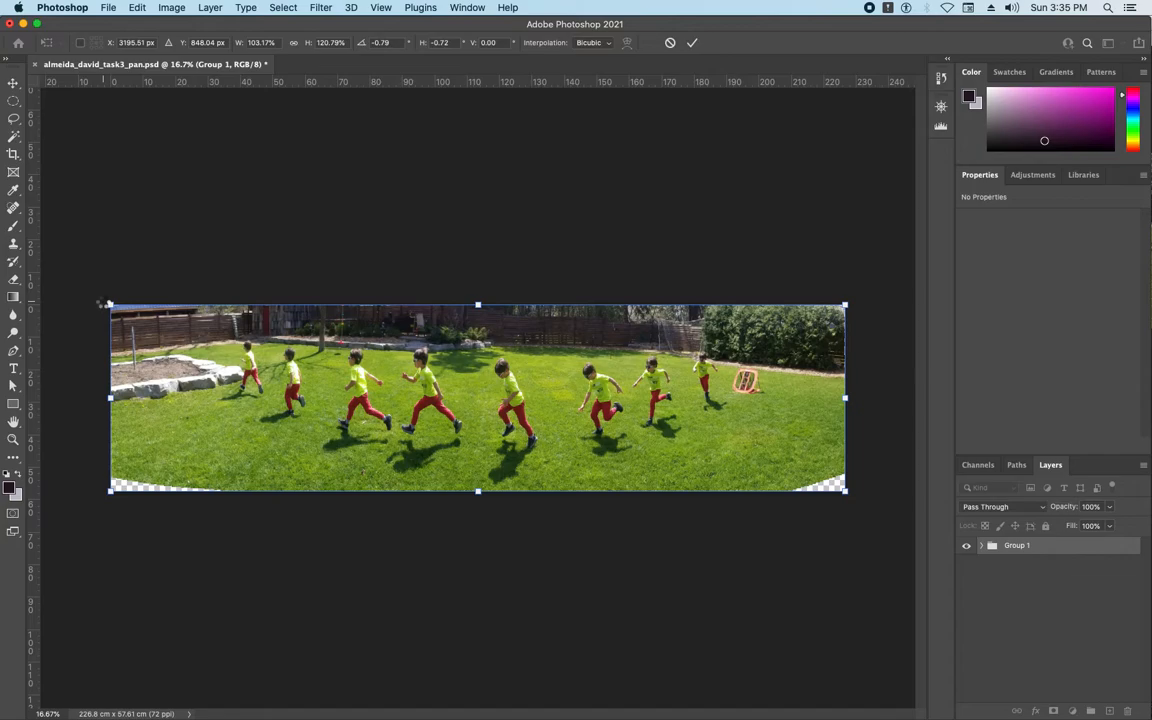
key(Return)
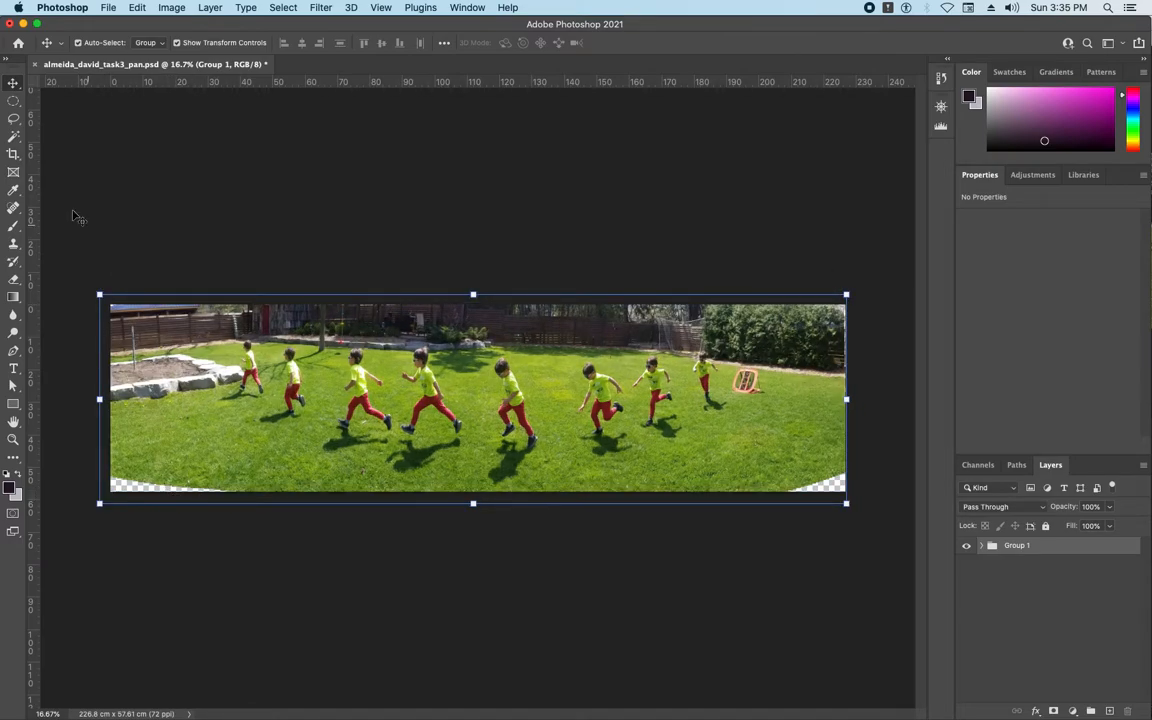
Step: Crop the panorama to about 185.8 x 57.2 cm, trimming both sides to remove most of the transparent lower corners
click(12, 155)
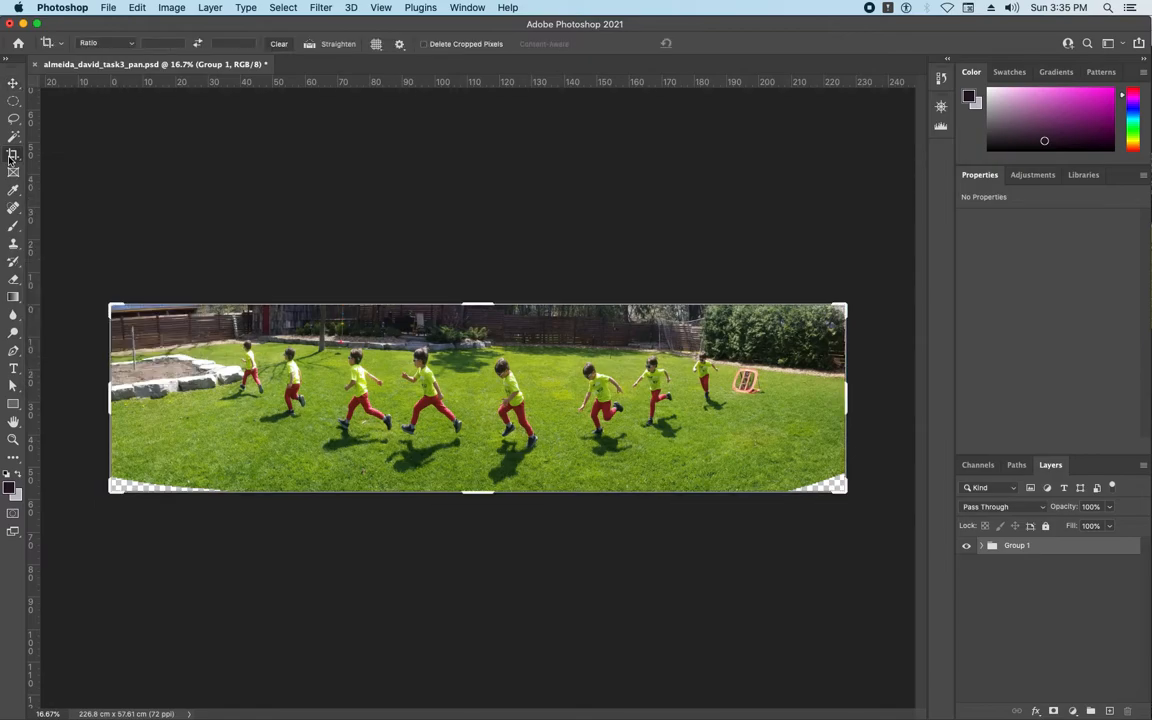
click(104, 45)
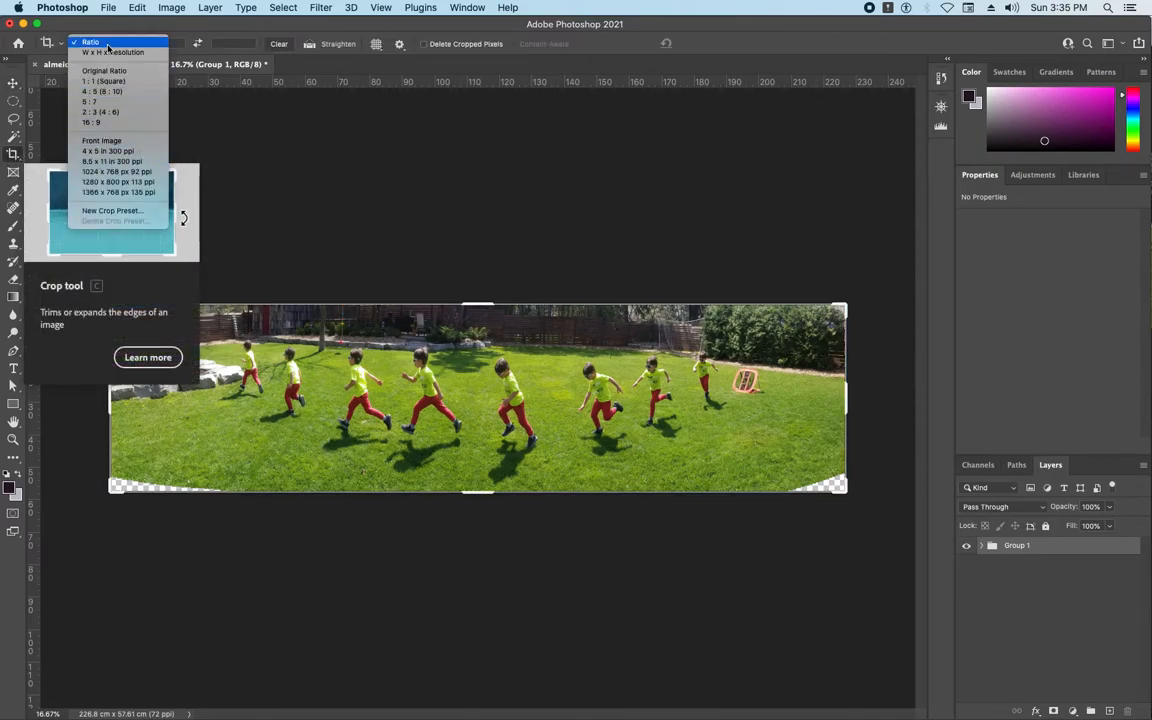
click(102, 43)
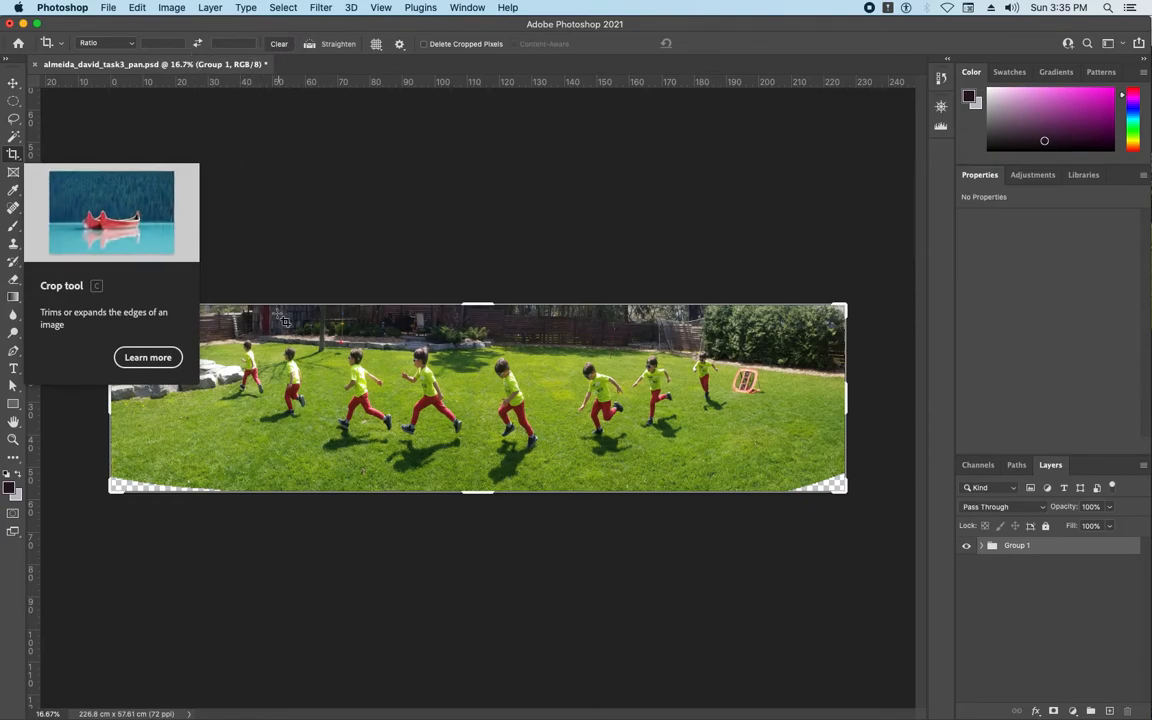
drag(109, 490, 121, 488)
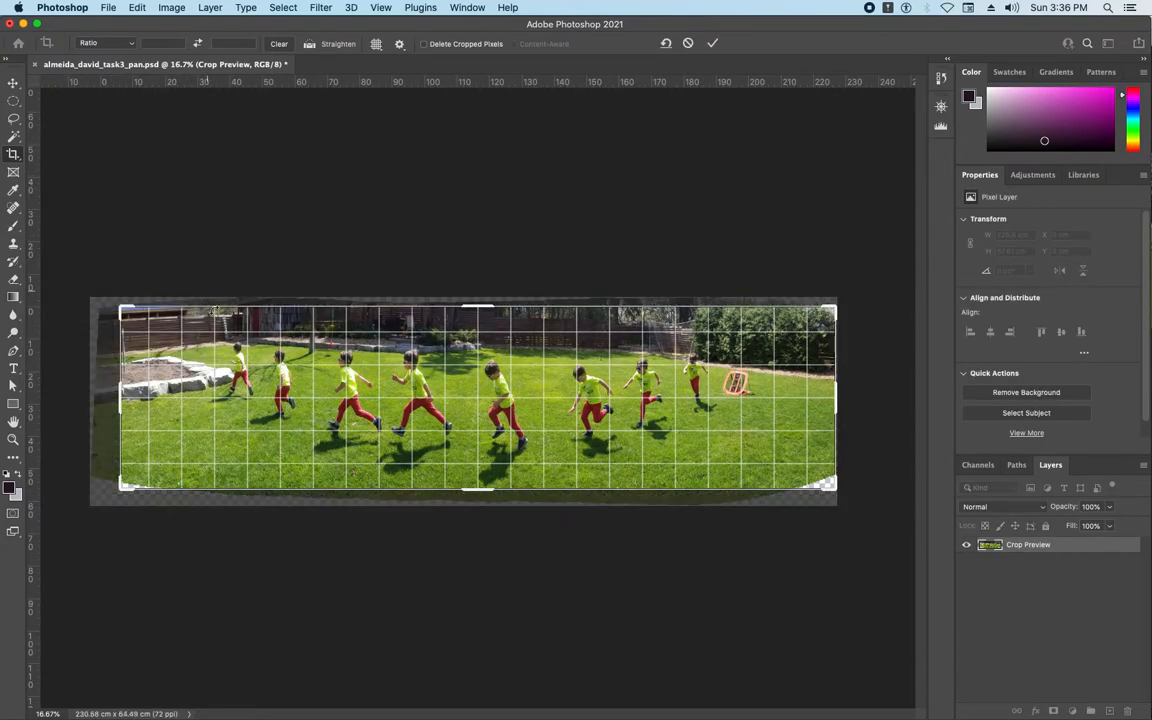
drag(828, 485, 798, 491)
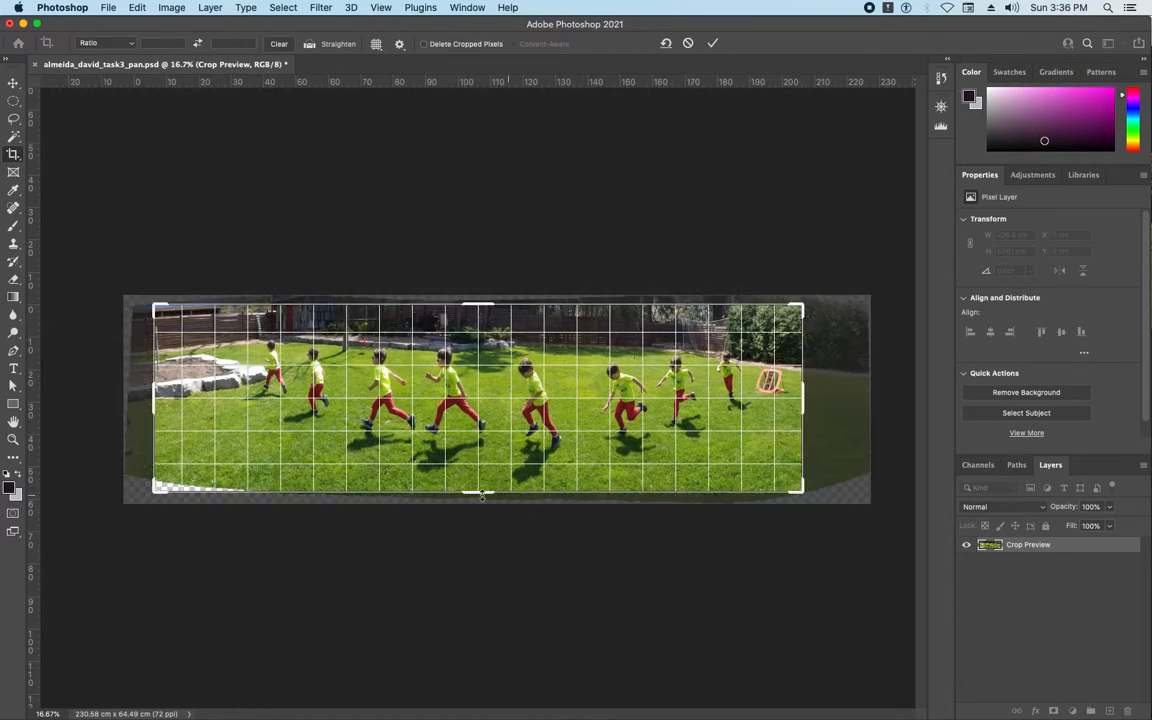
drag(478, 491, 491, 487)
drag(152, 393, 176, 395)
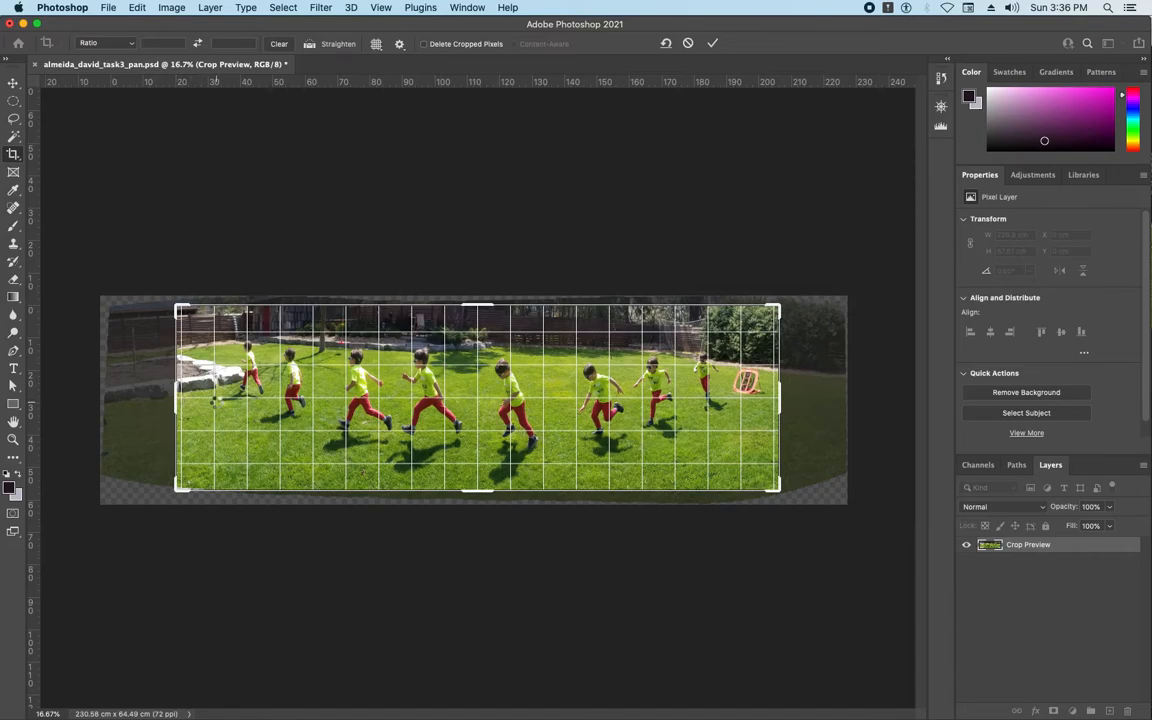
key(Return)
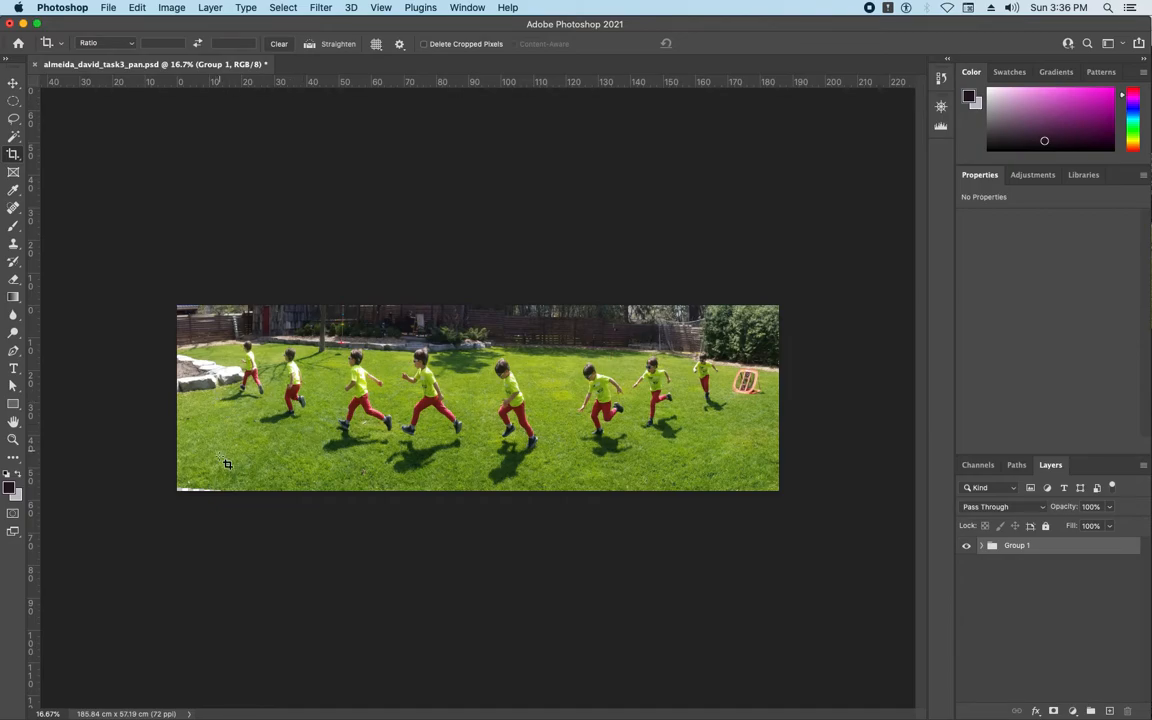
Step: Outline a grass patch above the lower-left transparent gap with Content-Aware Move and try to move it with the group selected
scroll(200, 488, up, 2)
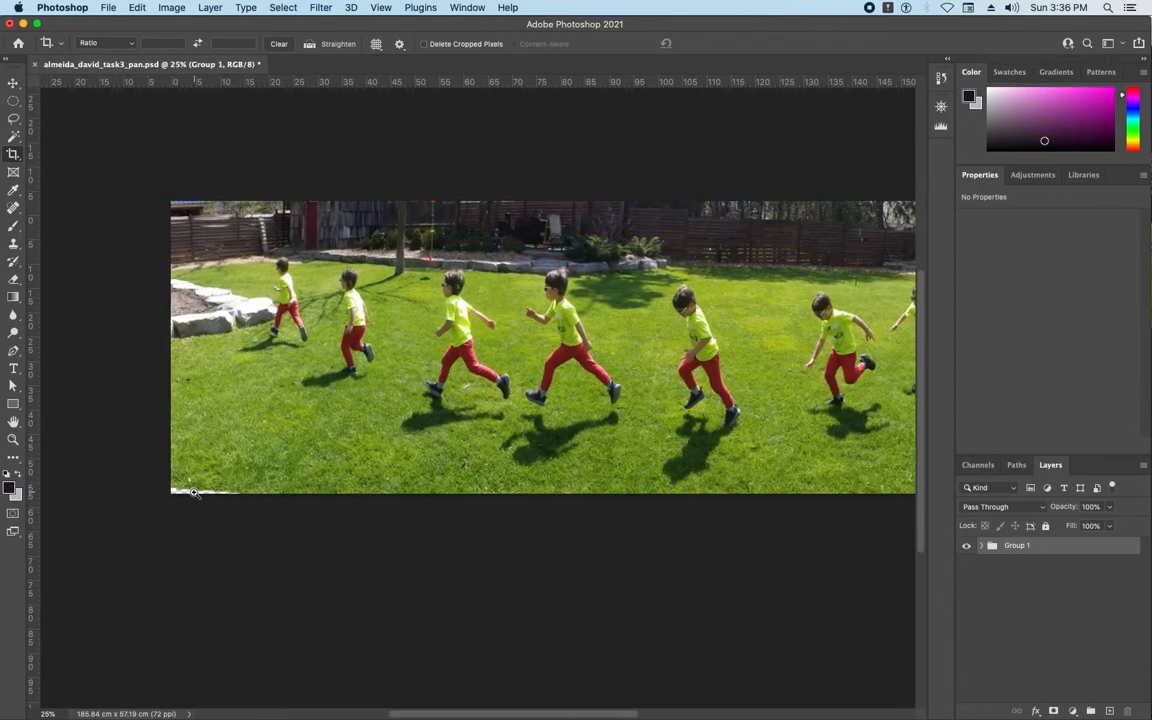
scroll(197, 493, up, 1)
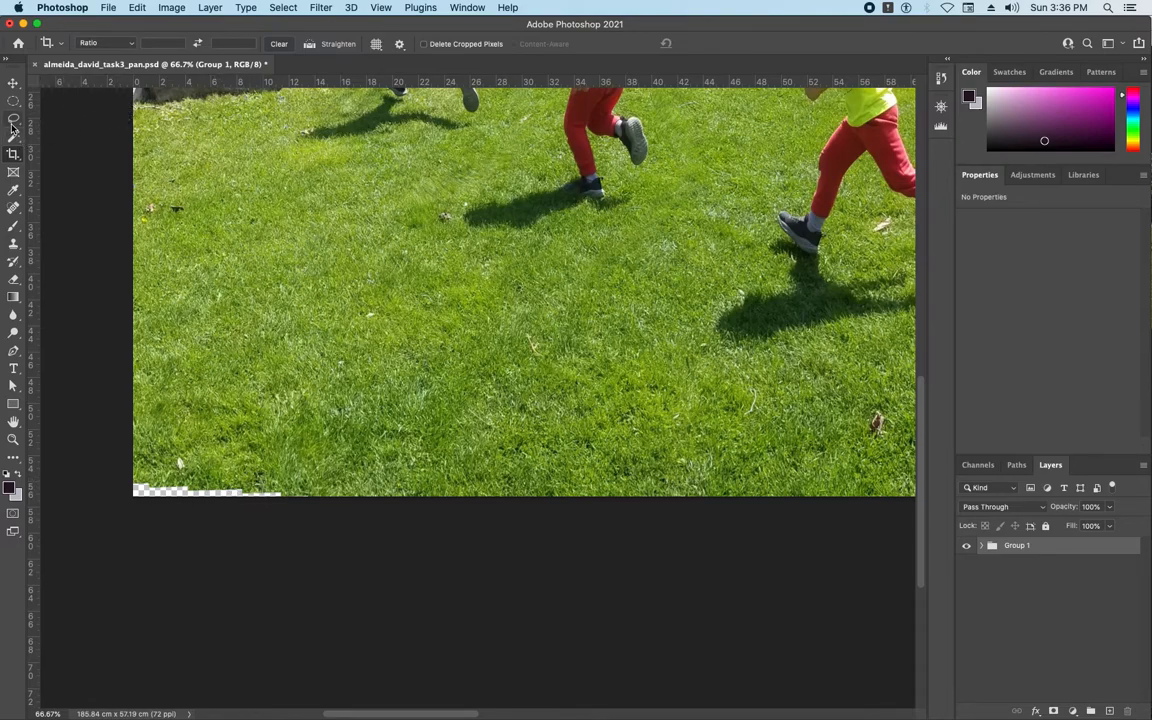
click(11, 209)
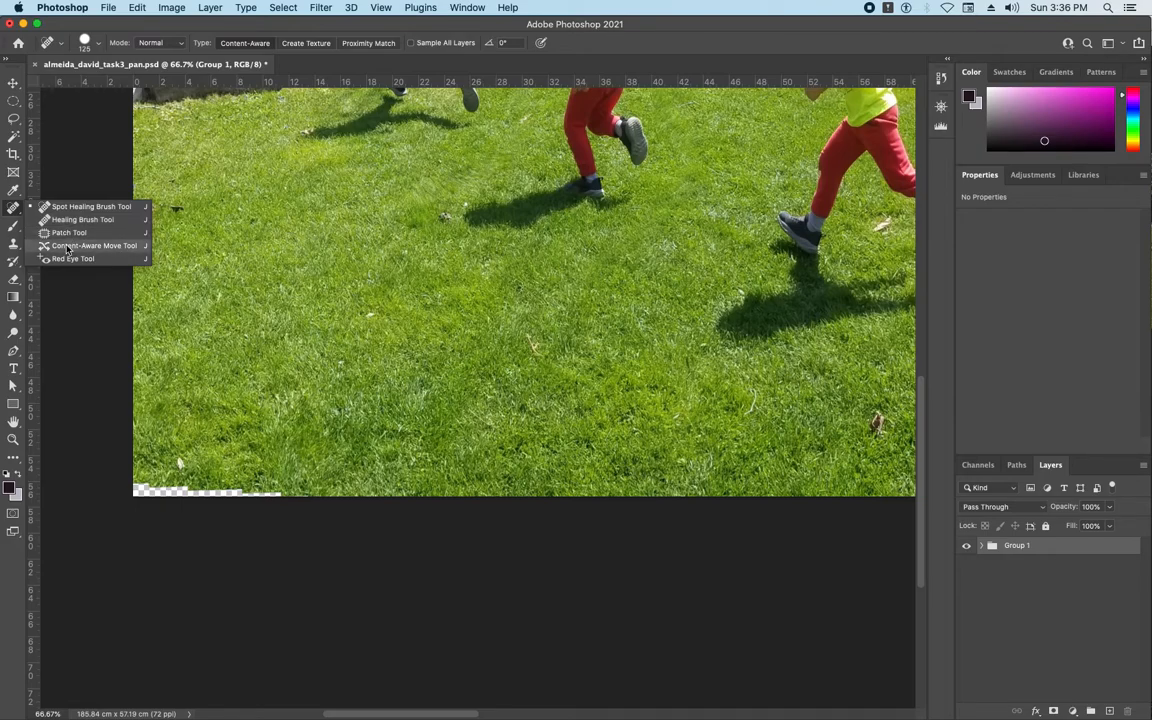
click(68, 246)
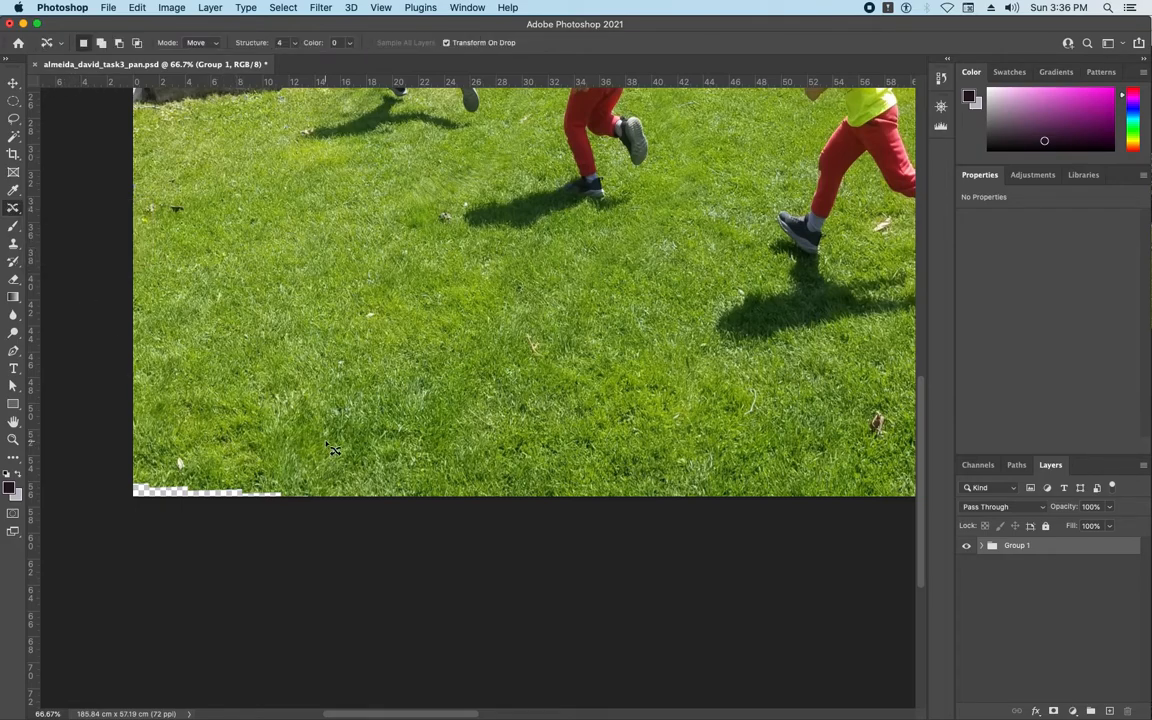
mouse_move(343, 450)
mouse_down()
mouse_move(262, 382)
mouse_move(128, 347)
mouse_move(138, 380)
mouse_move(288, 472)
mouse_move(314, 405)
mouse_up()
drag(262, 473, 298, 444)
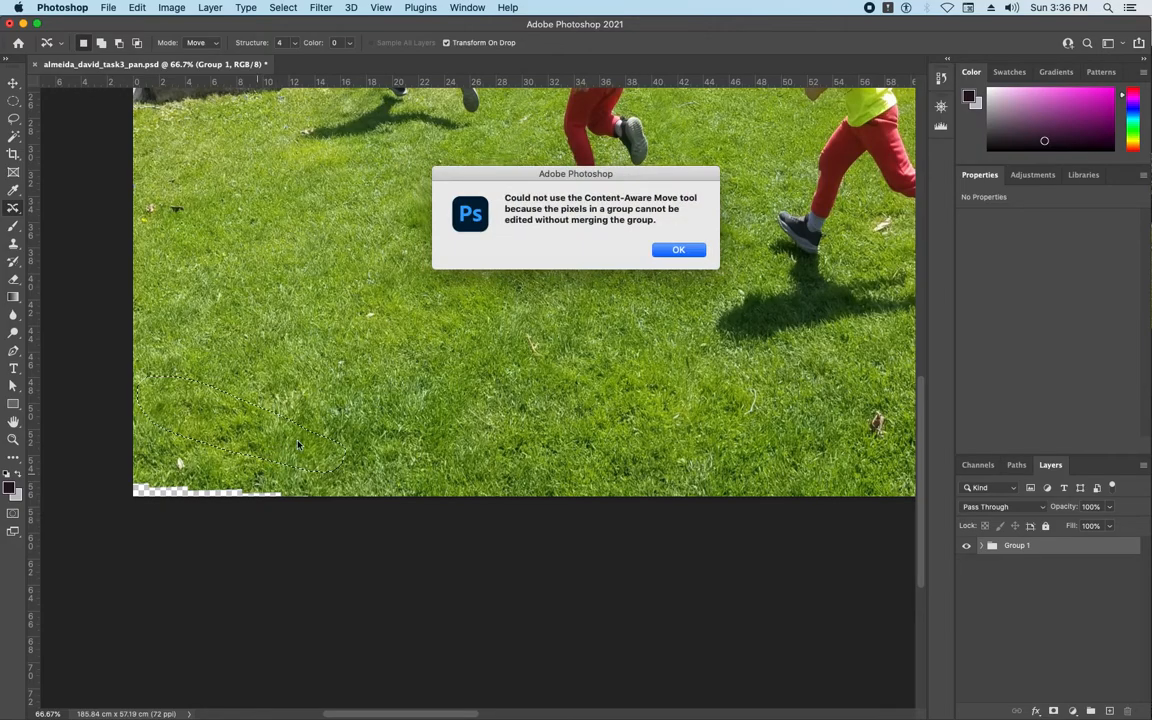
click(679, 251)
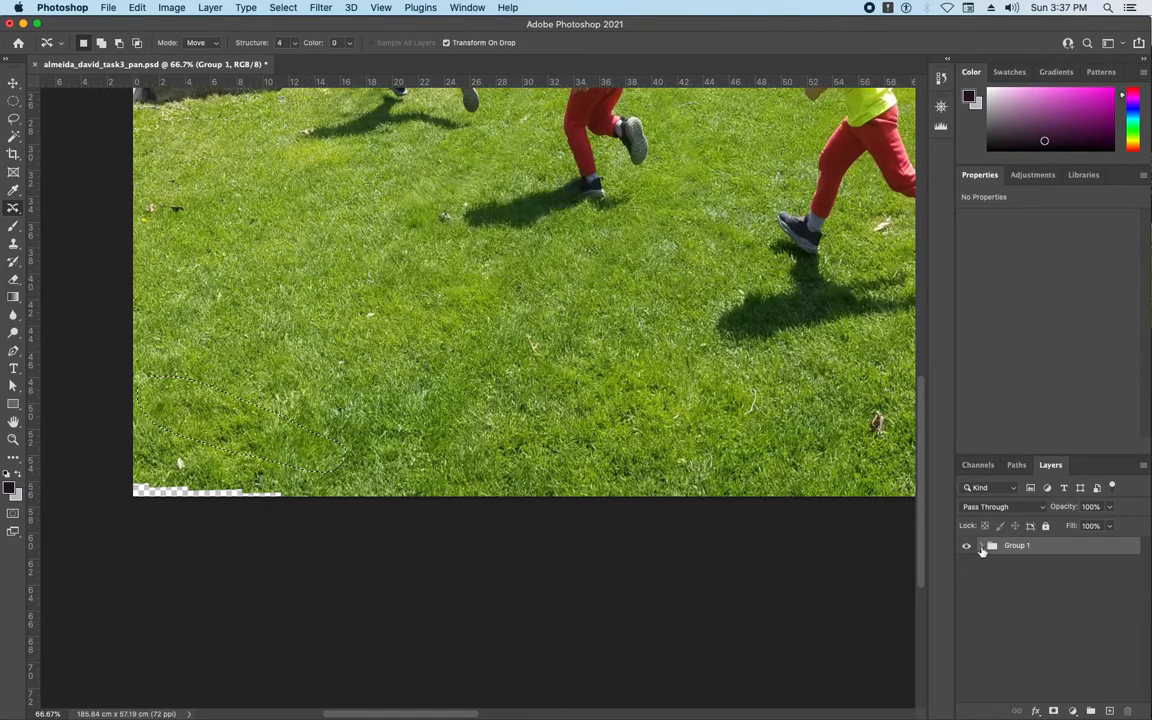
Step: Expand the group and move the selected grass patch on layer 20210427_123723.jpg down onto the lower-left gap, then deselect
click(982, 548)
click(1062, 684)
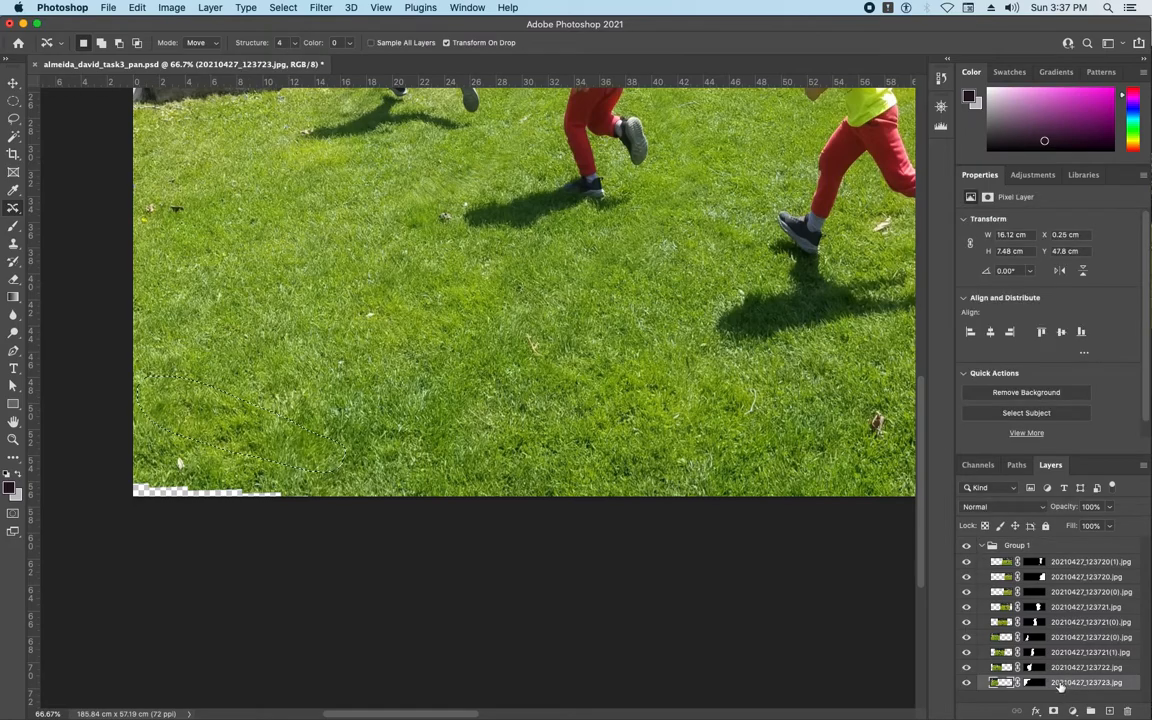
mouse_move(233, 423)
mouse_down()
mouse_move(183, 487)
mouse_move(217, 485)
mouse_move(186, 491)
mouse_move(200, 491)
mouse_up()
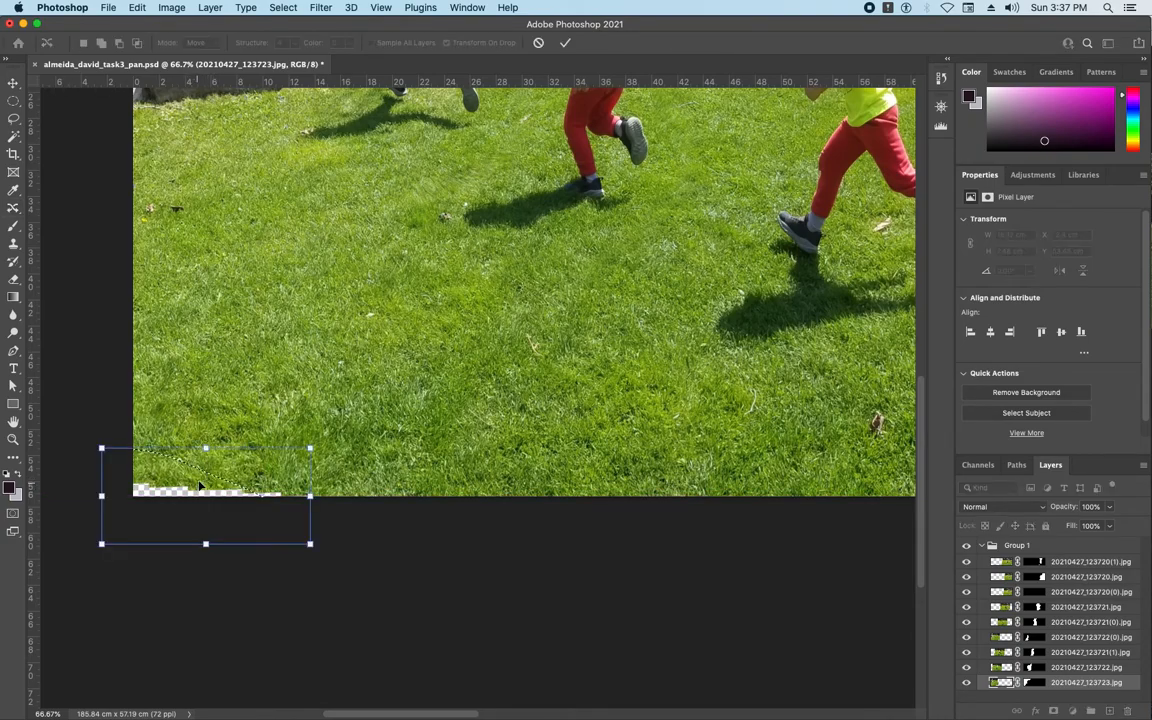
key(Return)
key(super+d)
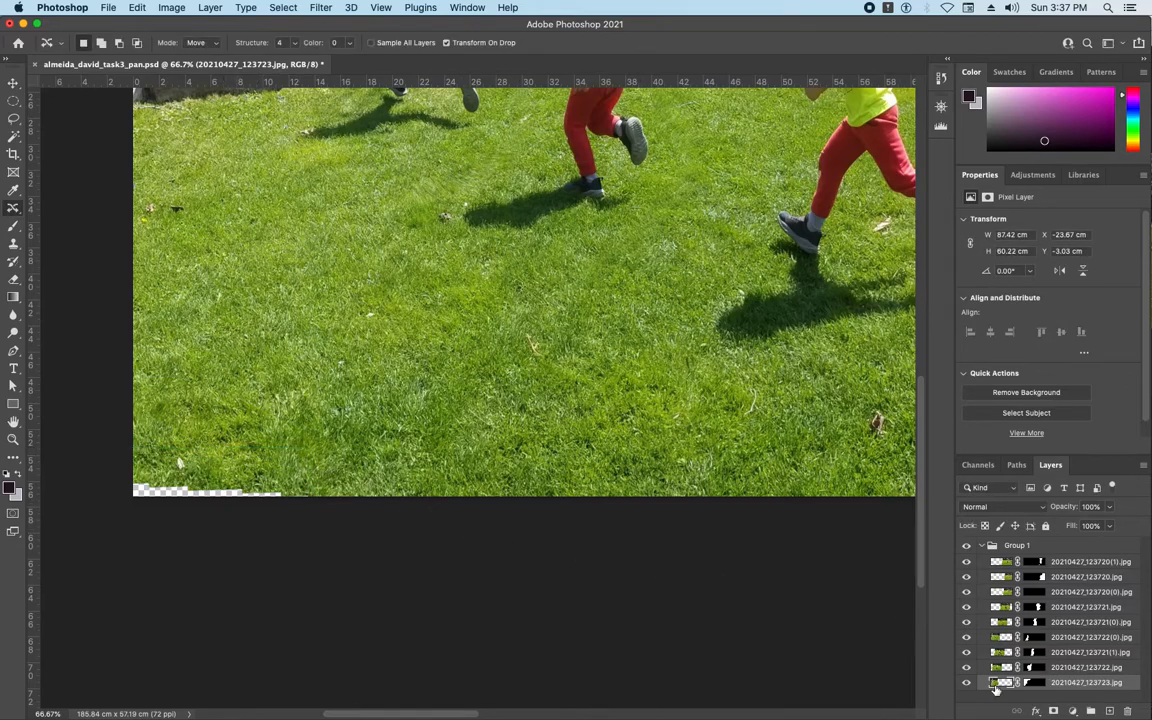
Step: Check layer 20210427_123723.jpg by toggling its visibility, and move a second grass patch onto the lower-left gap with Content-Aware Move
click(966, 683)
click(966, 683)
mouse_move(221, 393)
mouse_down()
mouse_move(285, 412)
mouse_move(200, 444)
mouse_move(295, 448)
mouse_move(310, 397)
mouse_move(274, 400)
mouse_up()
drag(303, 456, 229, 501)
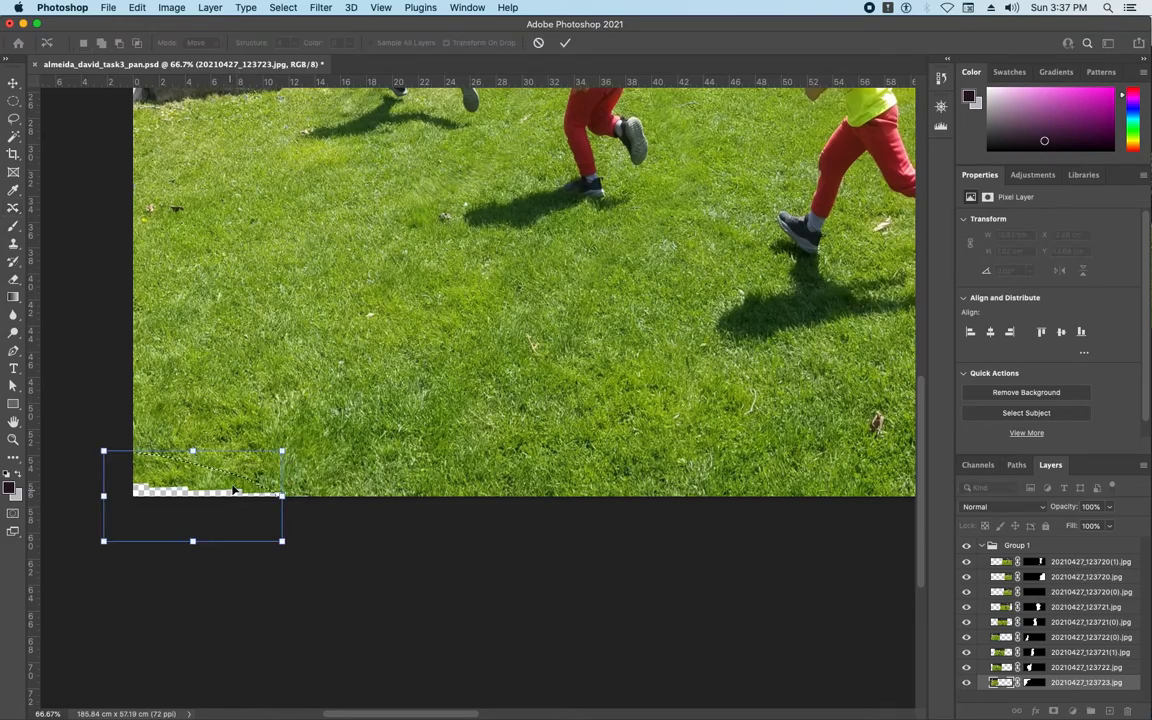
key(Return)
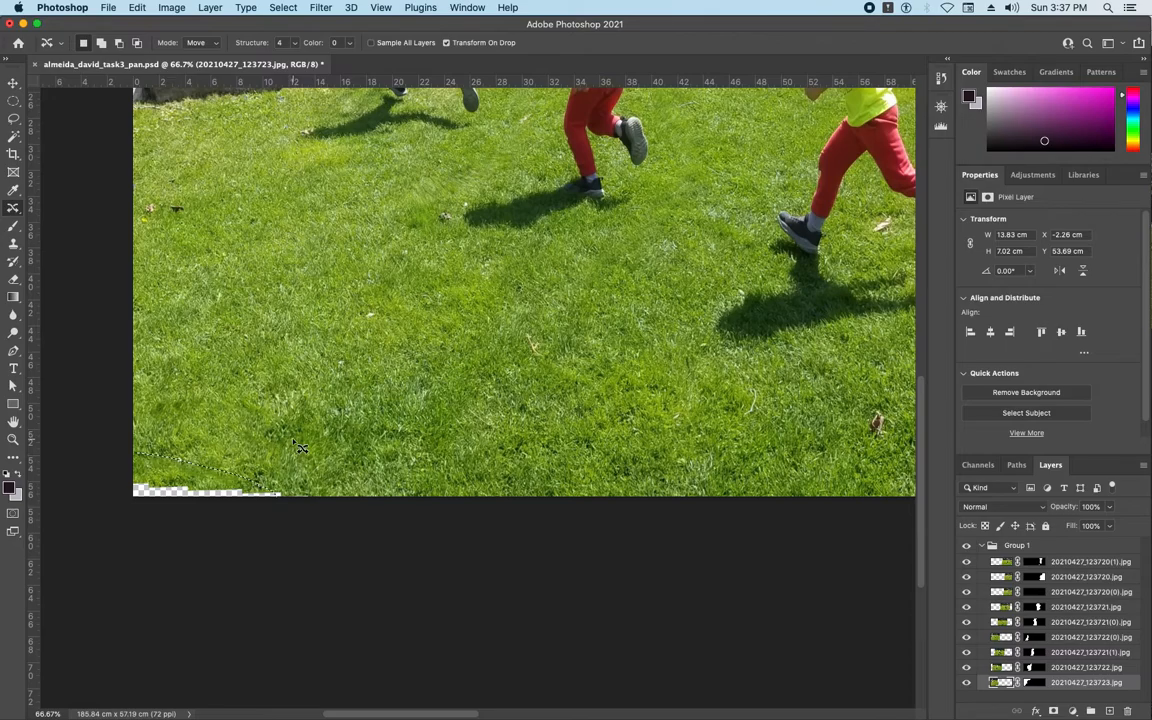
key(super+d)
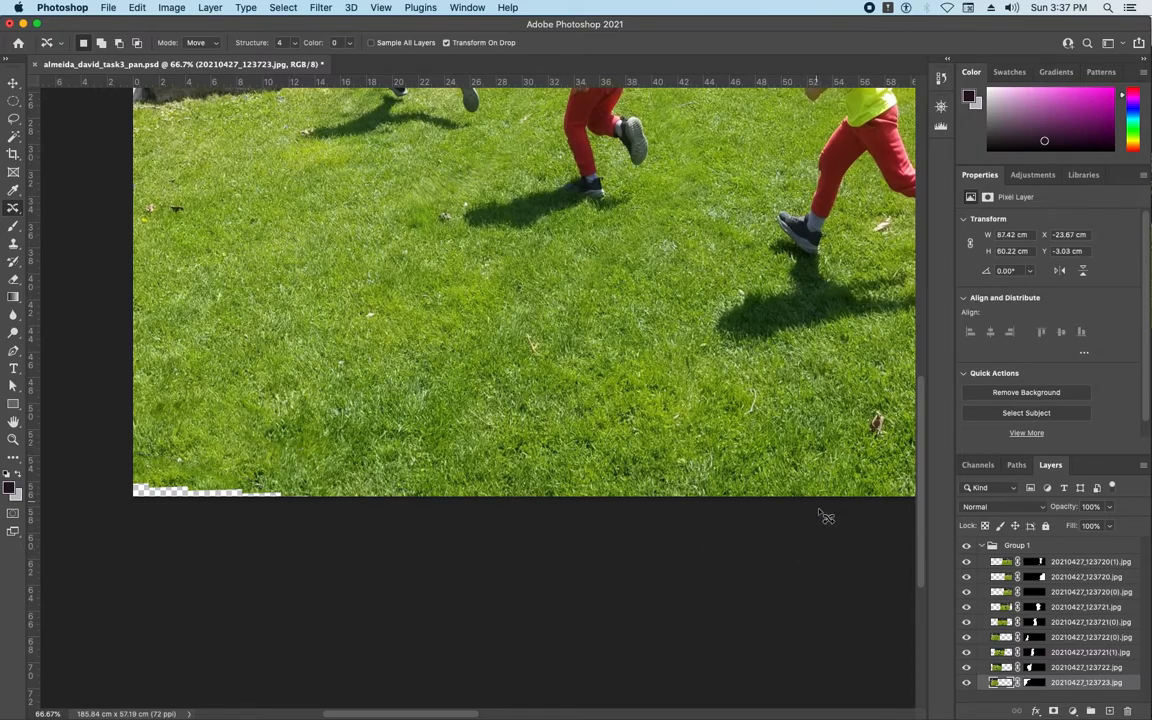
Step: Paint white on the 20210427_123723.jpg layer mask along the lower-left edge to reveal the moved grass
click(1031, 682)
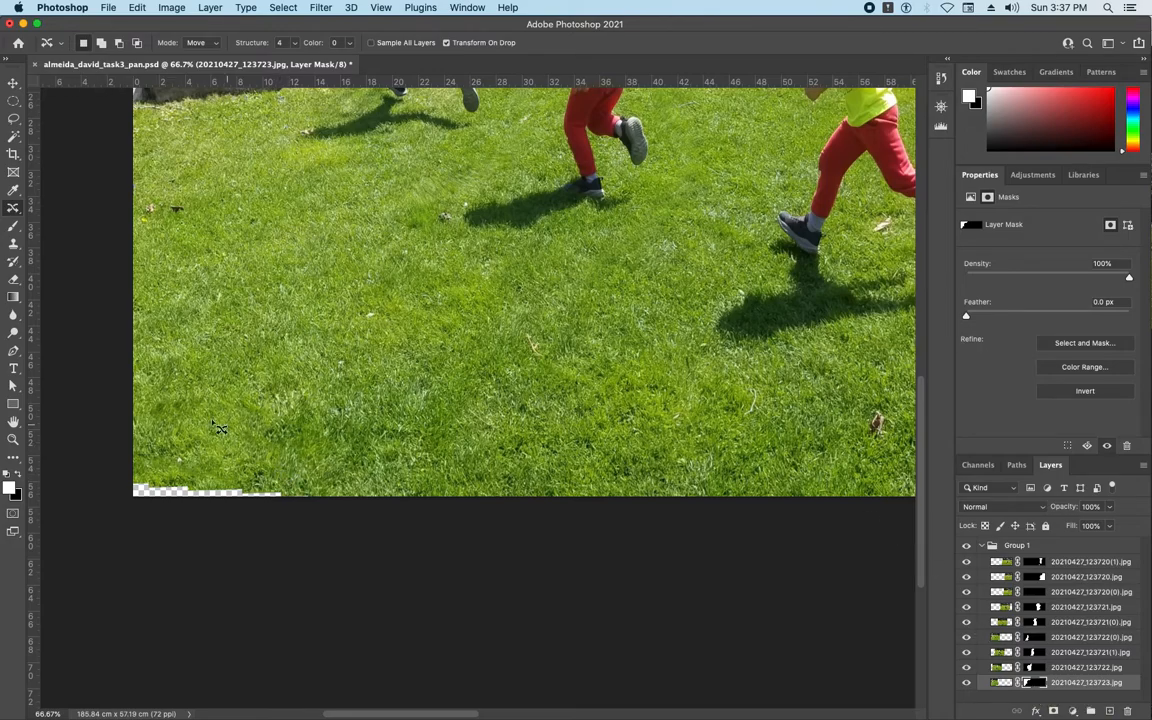
key(b)
mouse_move(175, 496)
mouse_down()
mouse_move(218, 495)
mouse_move(137, 489)
mouse_move(293, 486)
mouse_move(270, 497)
mouse_move(151, 478)
mouse_move(210, 479)
mouse_move(322, 497)
mouse_up()
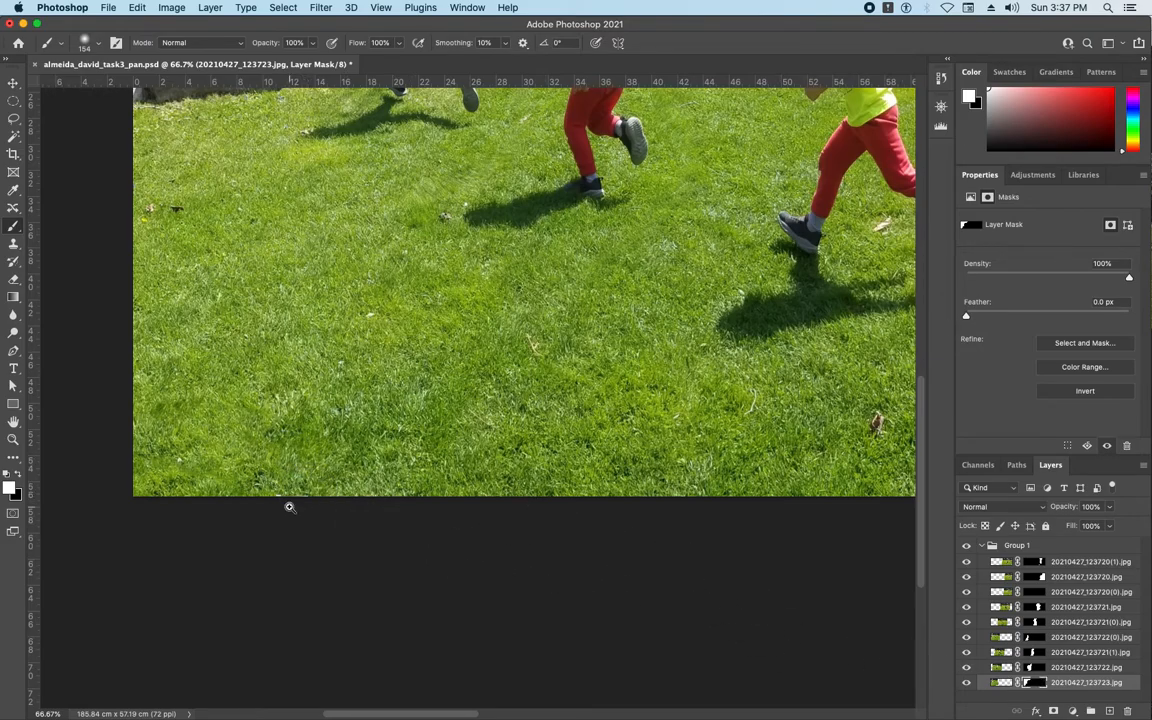
Step: Target the image of layer 20210427_123723.jpg instead of its mask, and set up the Clone Stamp with a 73 px brush
scroll(281, 496, up, 3)
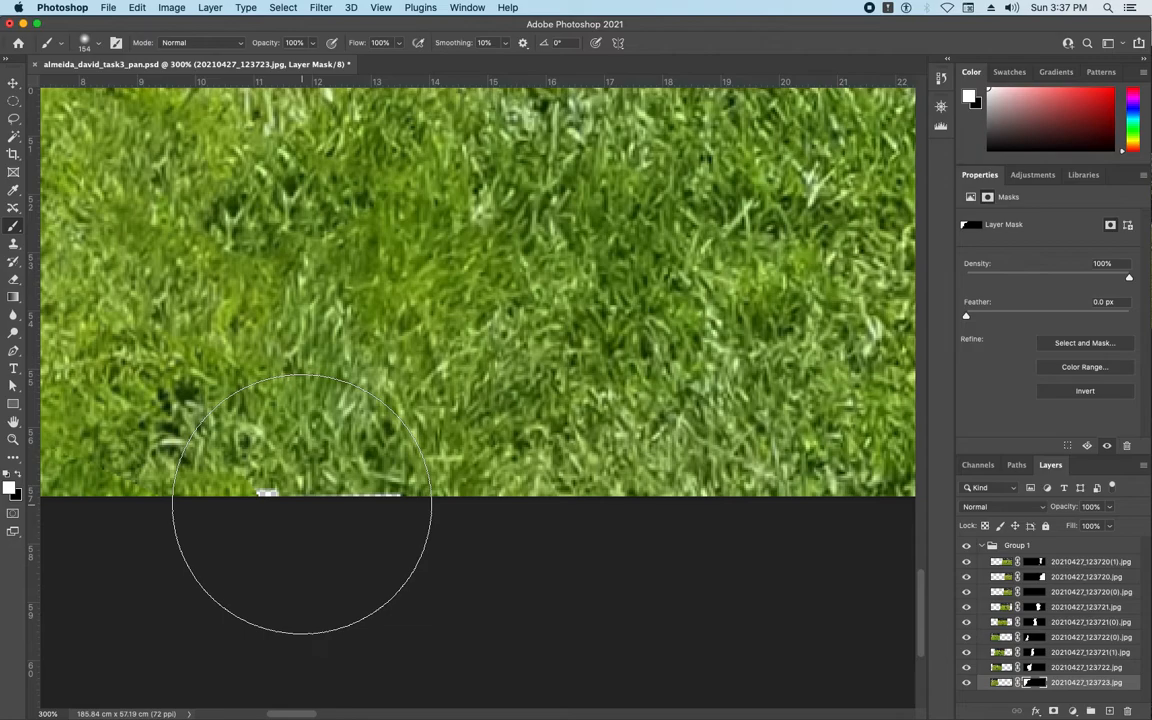
click(996, 683)
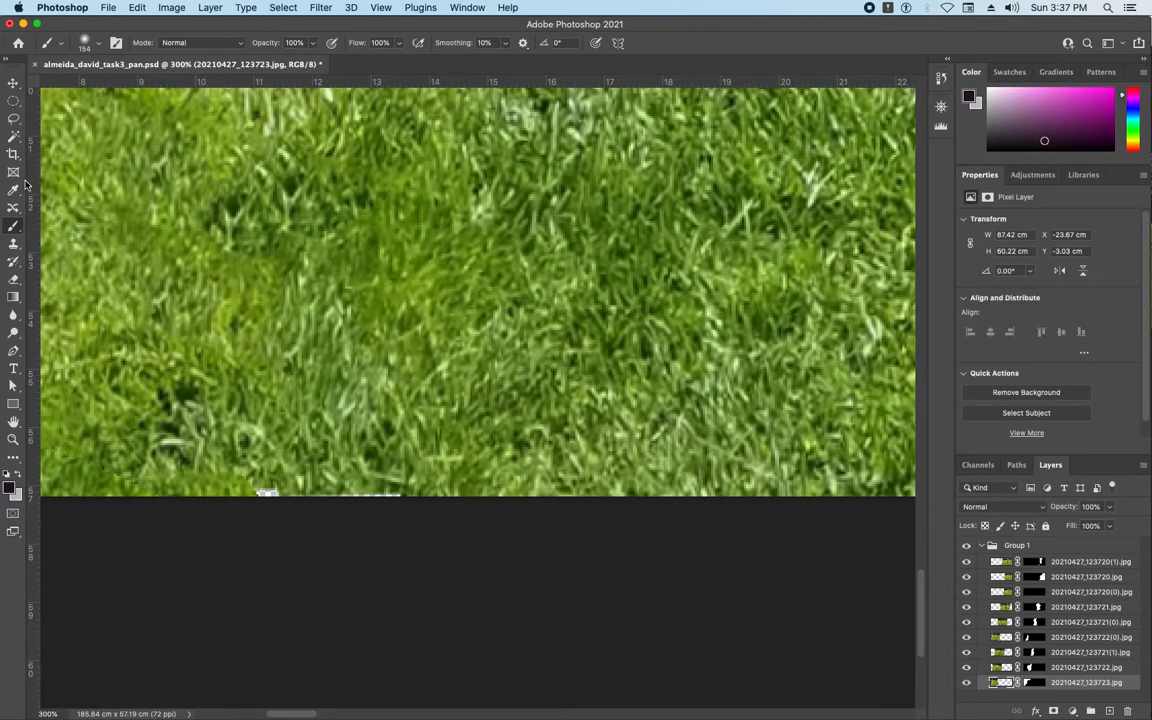
click(13, 243)
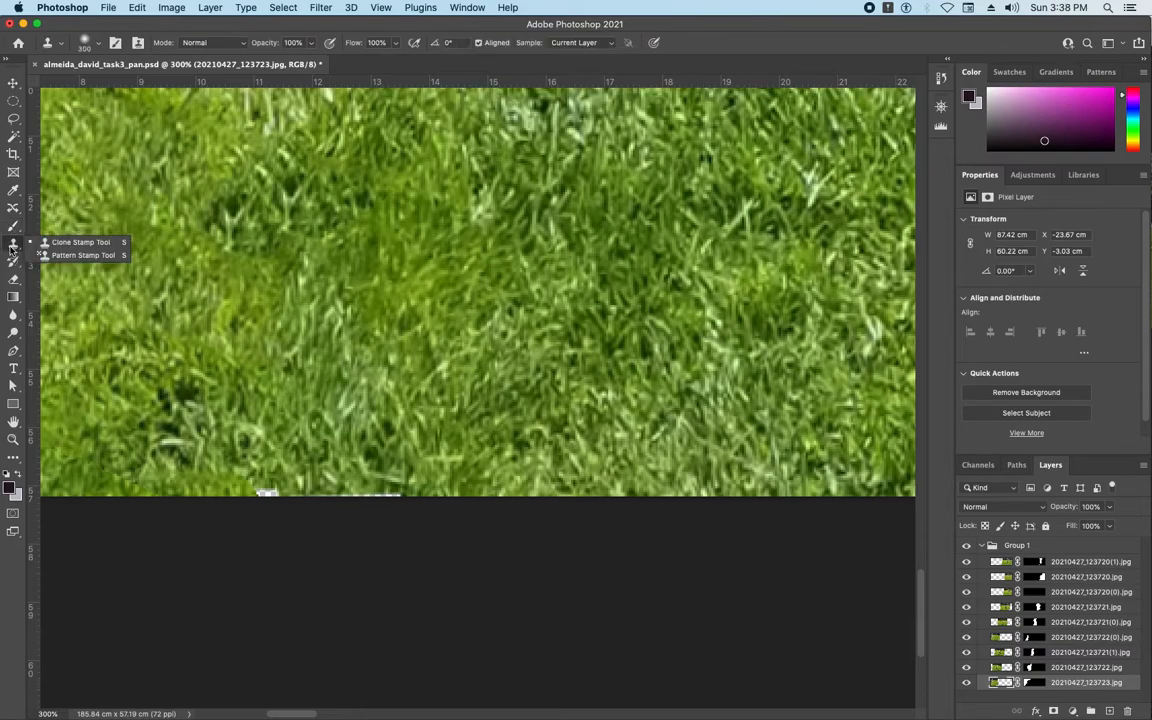
key(bracketleft)
key(bracketleft)
key(bracketleft)
key(bracketleft)
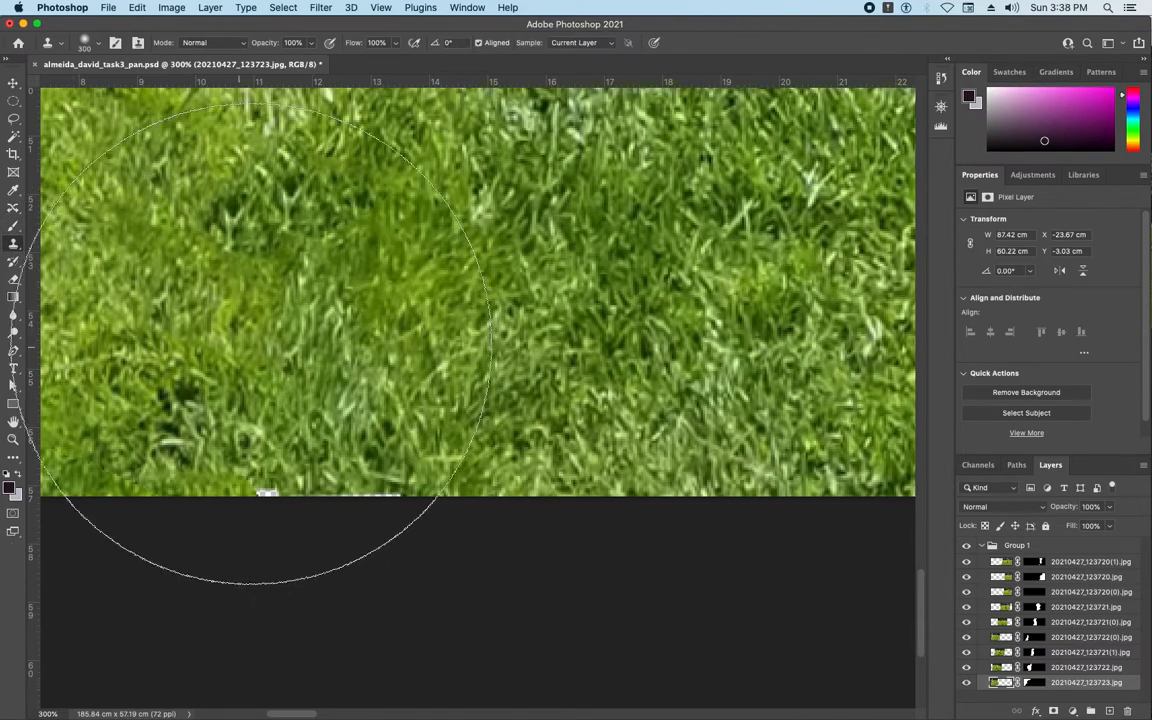
key(bracketleft)
key(bracketleft)
key(bracketleft)
key(bracketleft)
key(bracketleft)
key(bracketleft)
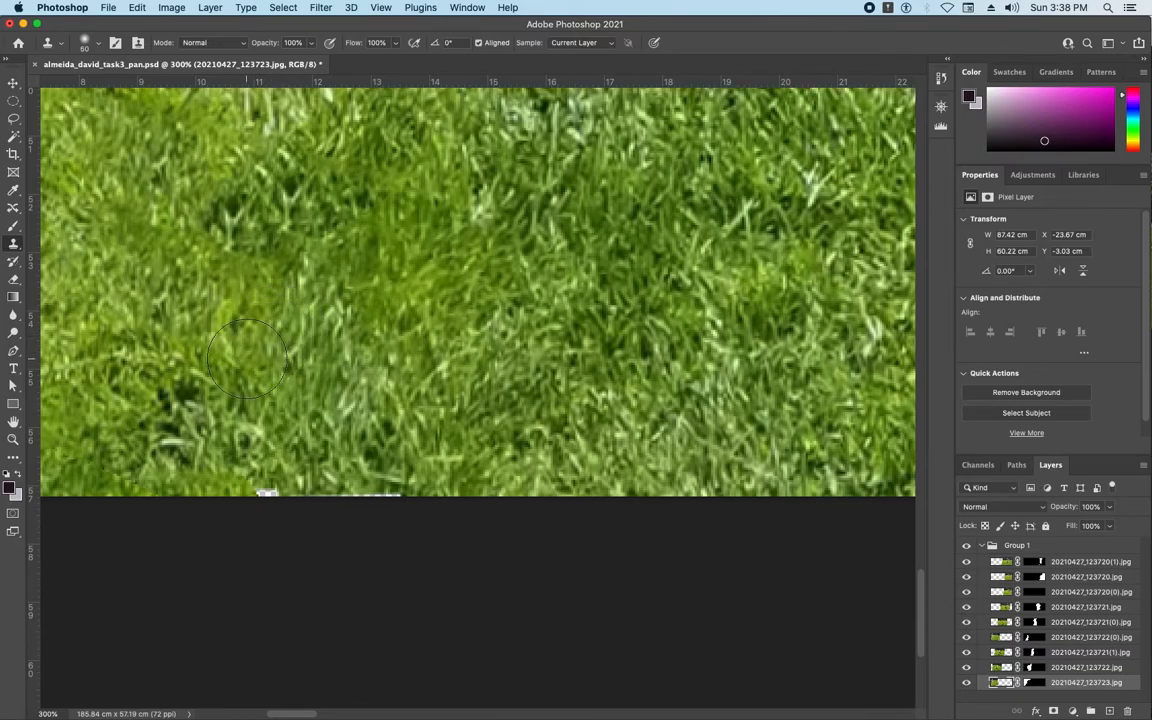
mouse_move(258, 370)
ctrl+alt+mouse_down()
mouse_move(277, 370)
mouse_move(285, 432)
ctrl+alt+mouse_up()
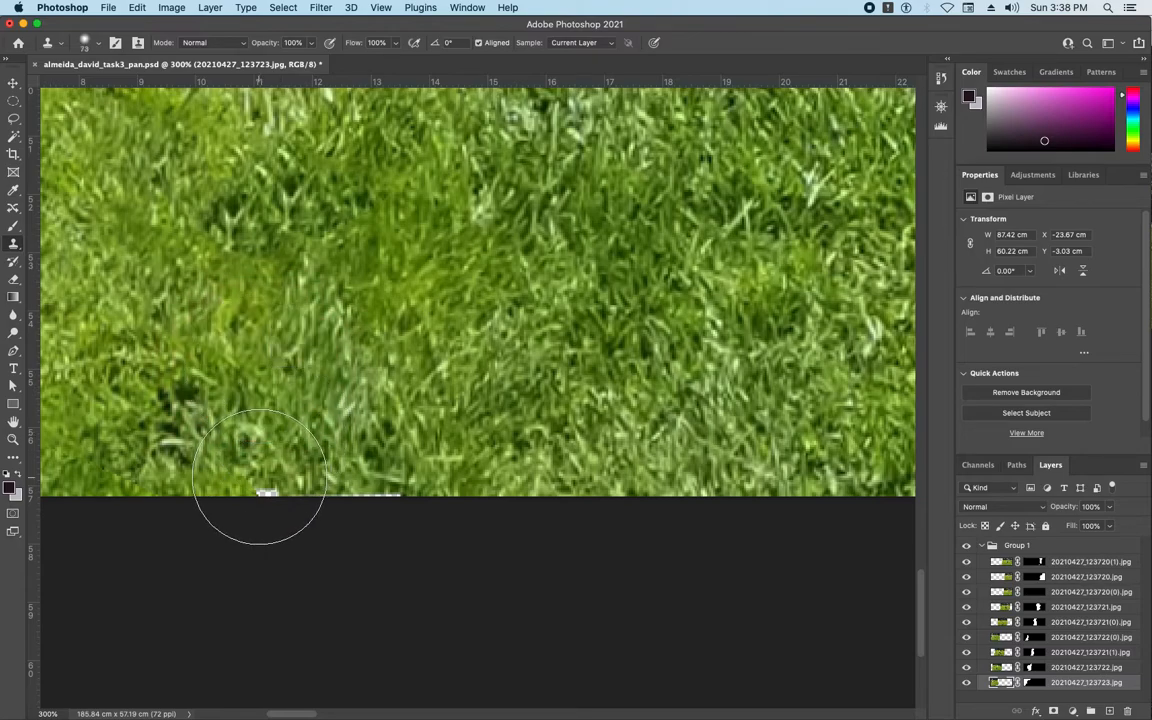
Step: Clone grass from just above onto the remaining thin transparent gap along the panorama's lower-left edge
alt+click(261, 367)
mouse_move(257, 489)
mouse_down()
mouse_move(269, 478)
mouse_move(270, 488)
mouse_move(347, 496)
mouse_move(349, 484)
mouse_up()
key(super+0)
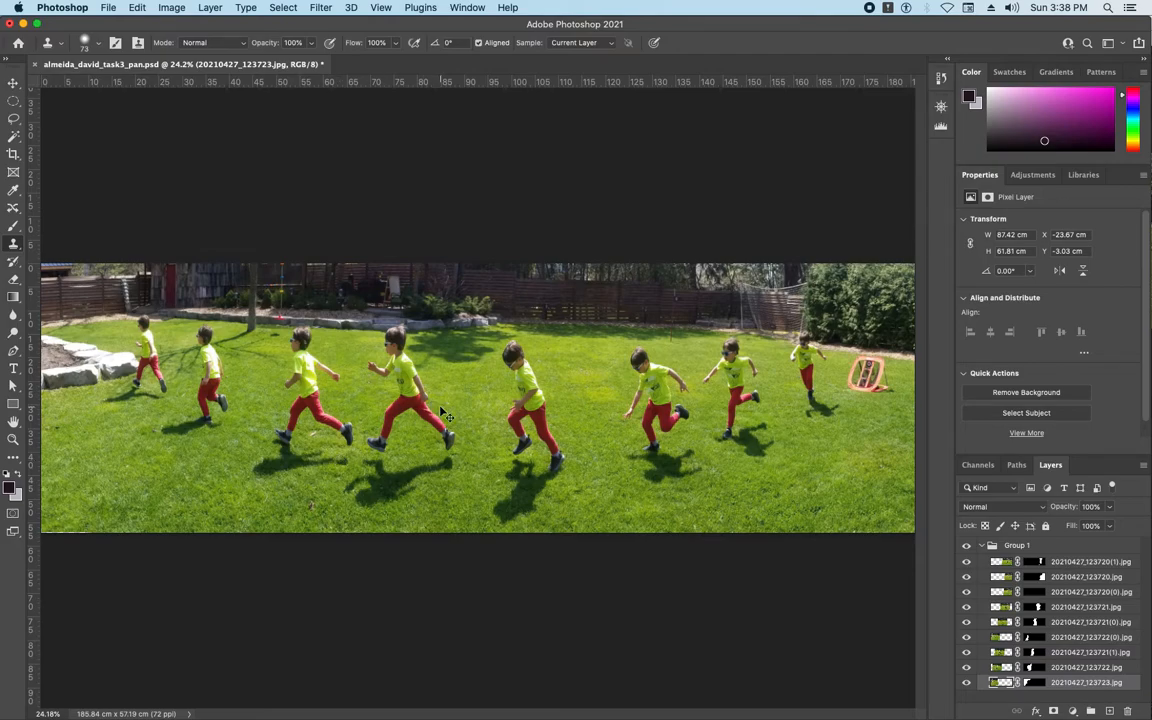
Step: Save the layered panorama document, and save a JPEG copy on the Desktop at Maximum quality 12 with Baseline ("Standard") format
key(super+s)
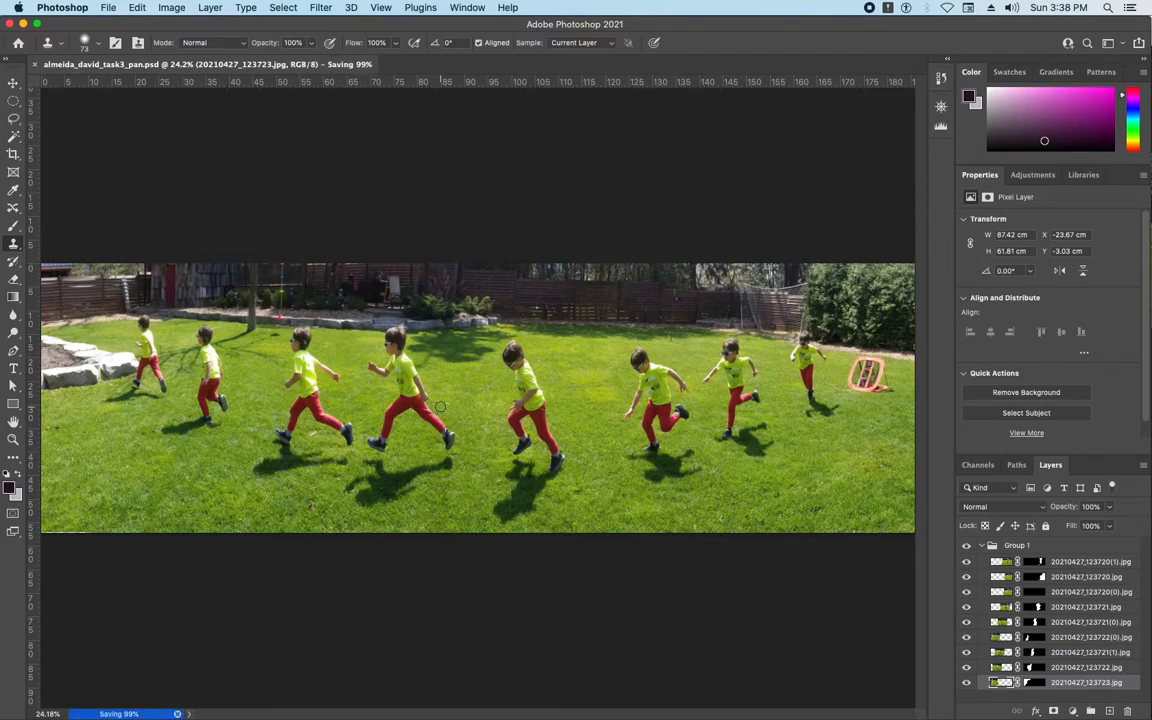
click(108, 8)
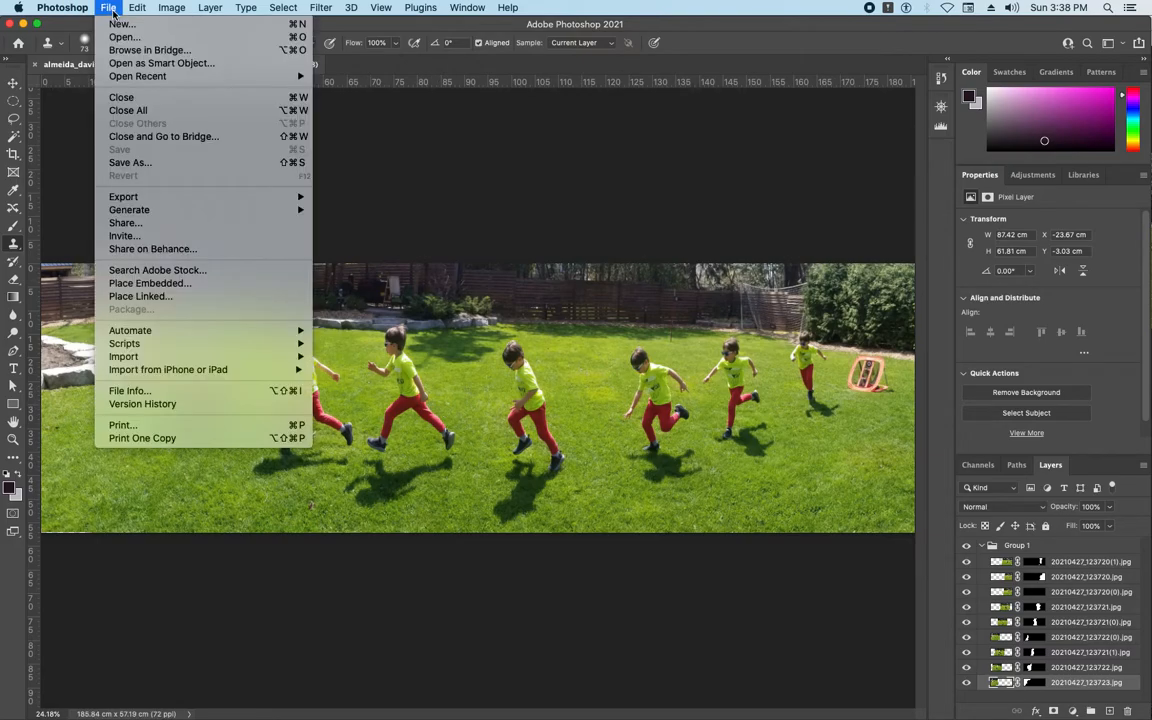
click(152, 162)
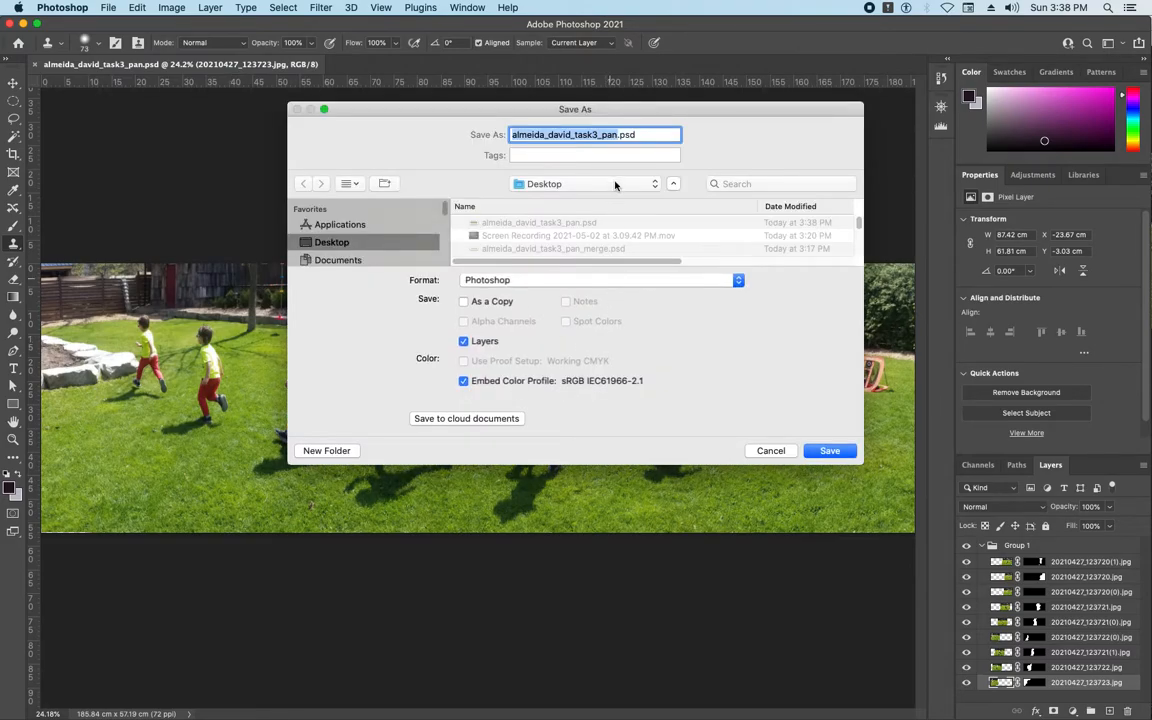
click(575, 284)
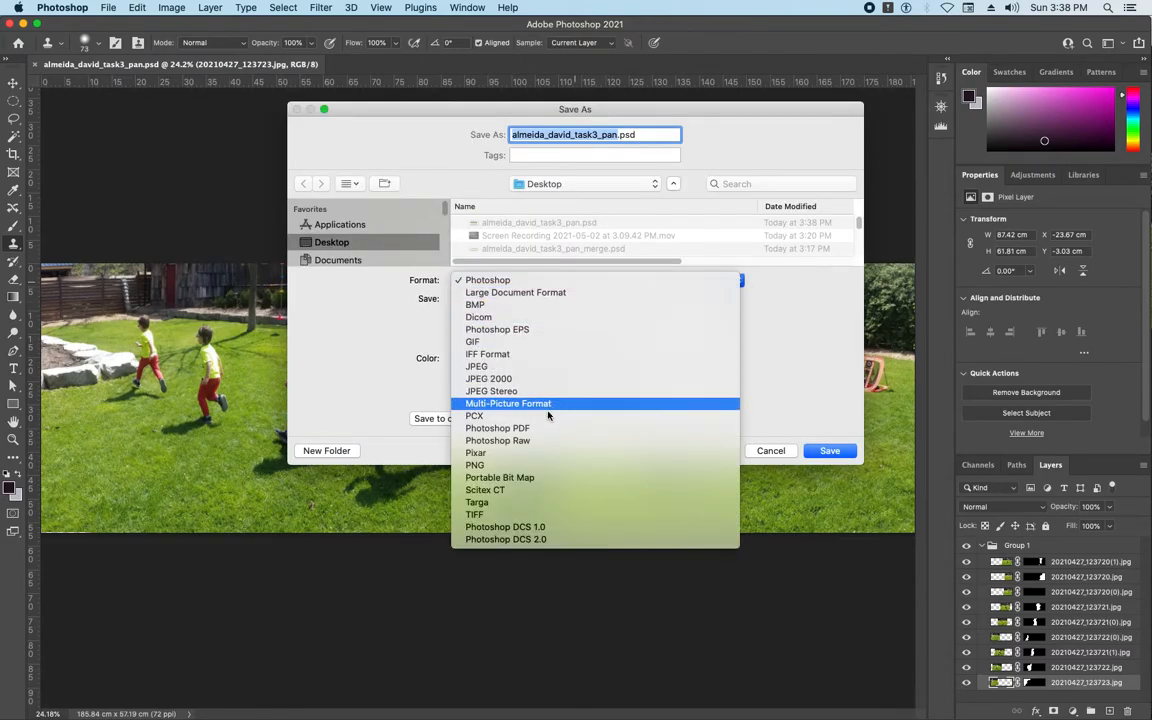
click(500, 366)
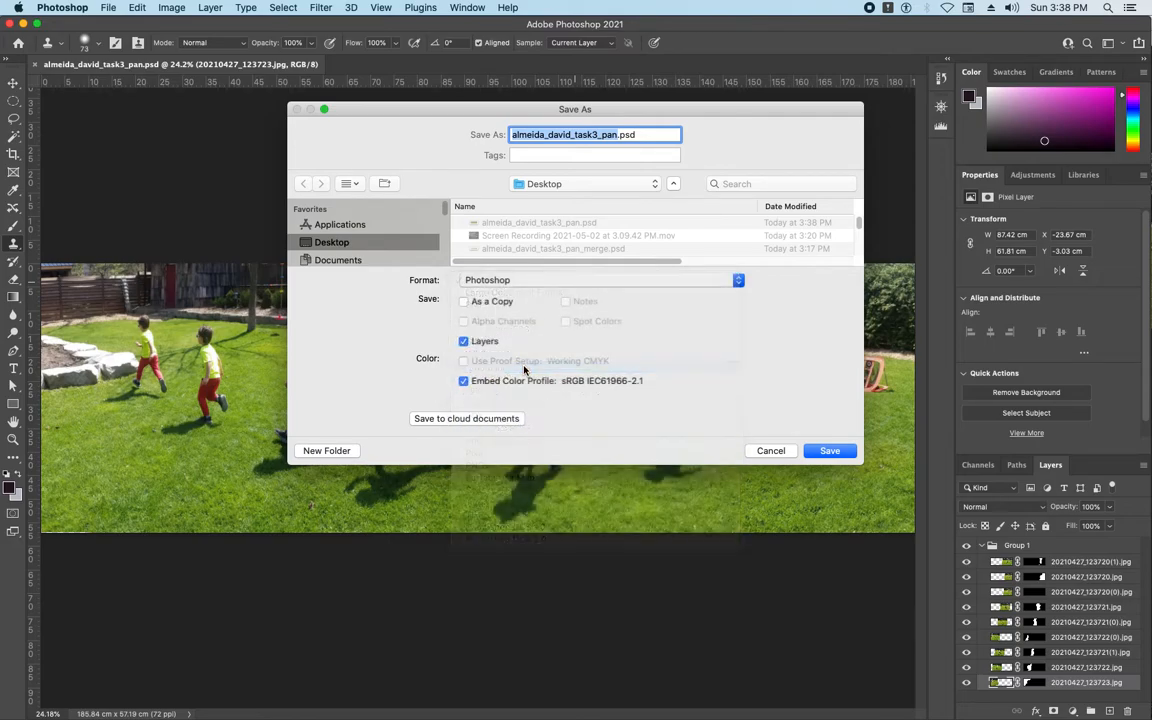
click(829, 452)
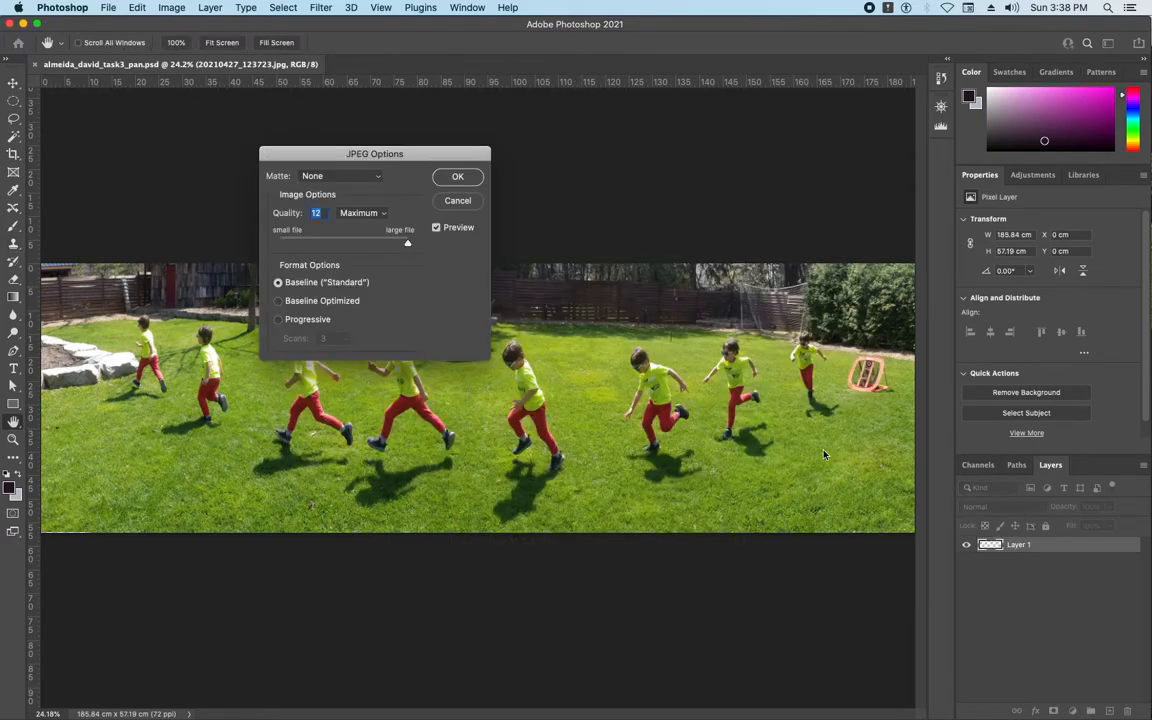
click(456, 177)
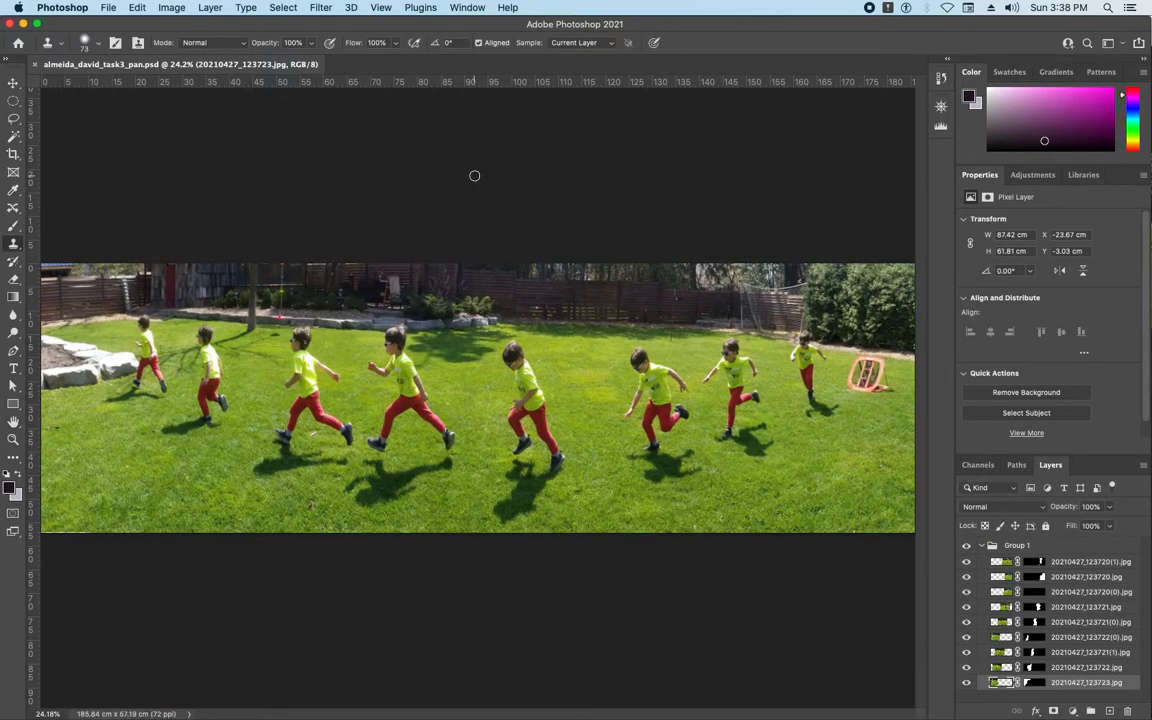